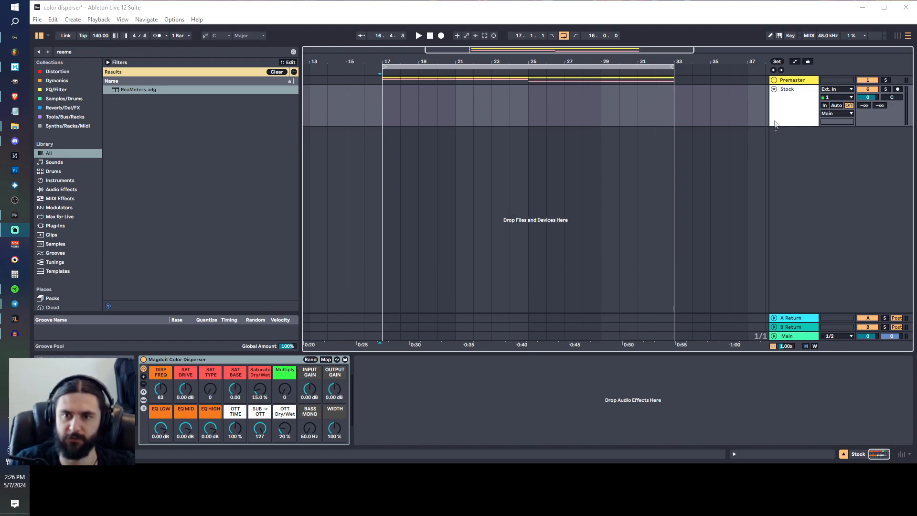
Step: Unfold the Premaster group and its Bass Group to show the Drums and both Bass 1 tracks
left_click(779, 80)
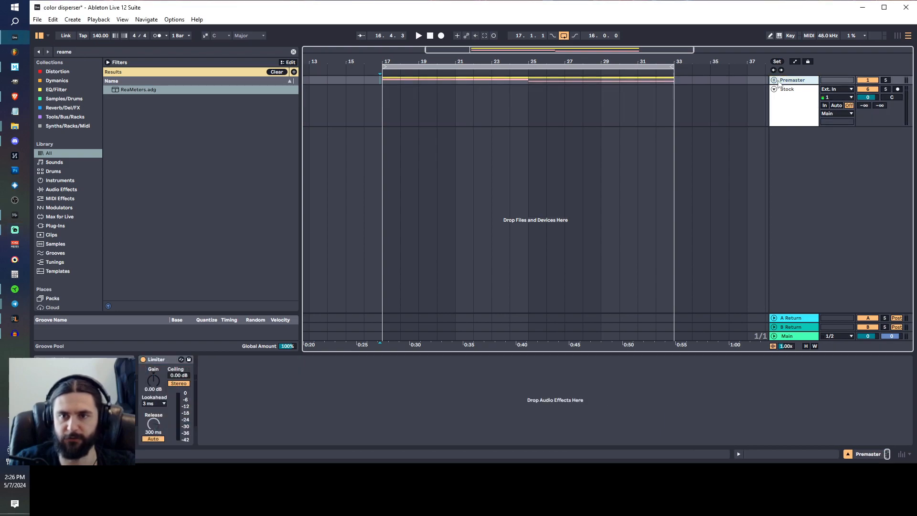
left_click(774, 81)
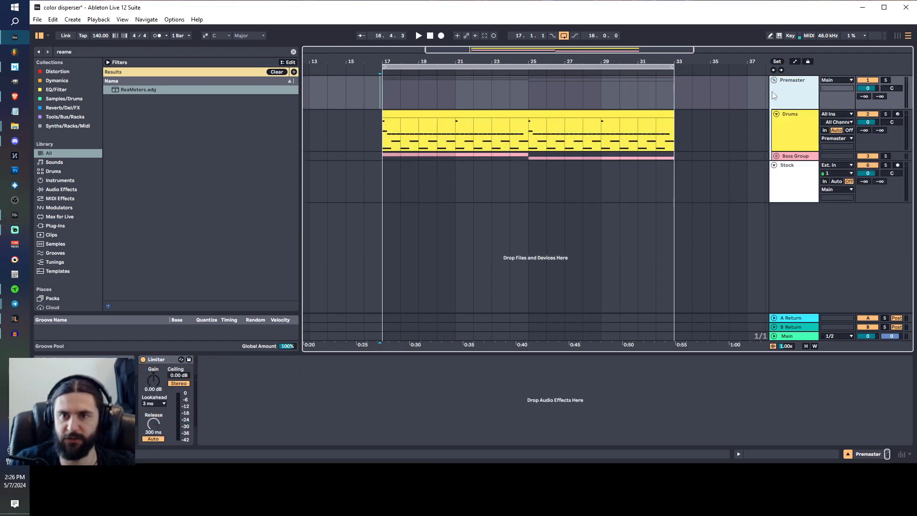
left_click(776, 156)
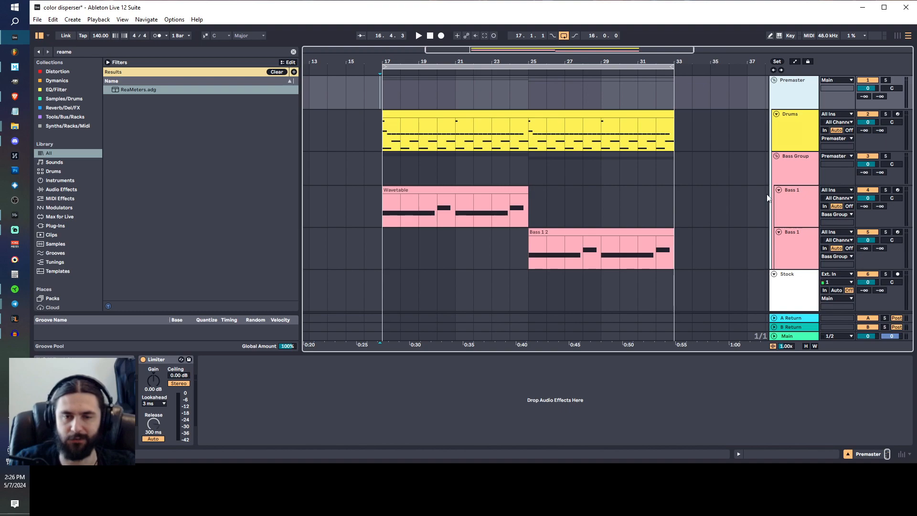
Step: Play the arrangement from bar 17 and examine the device chain on the second Bass 1 track
scroll(390, 196, "down", 1)
left_click(384, 188)
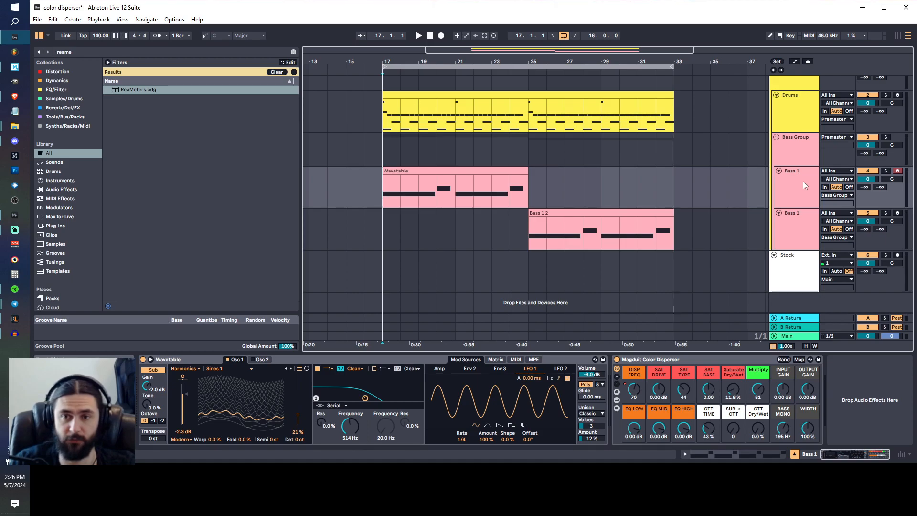
key("space")
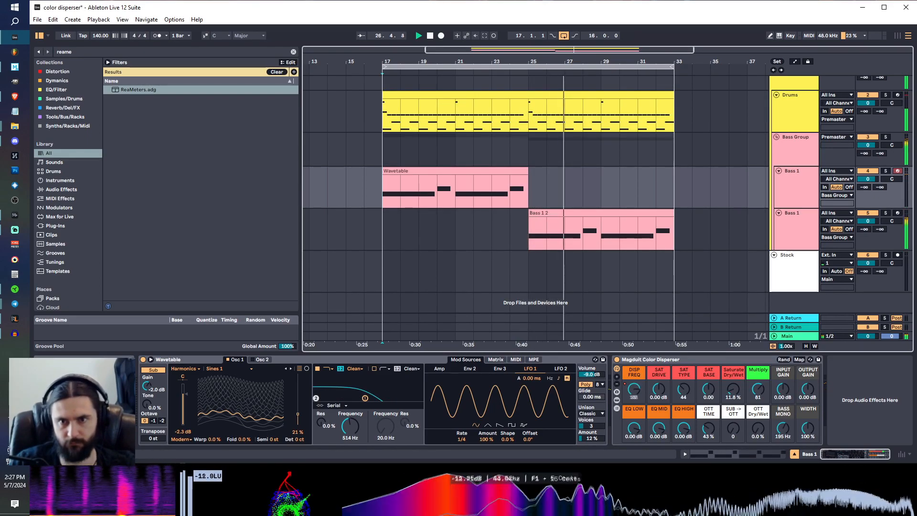
left_click(795, 226)
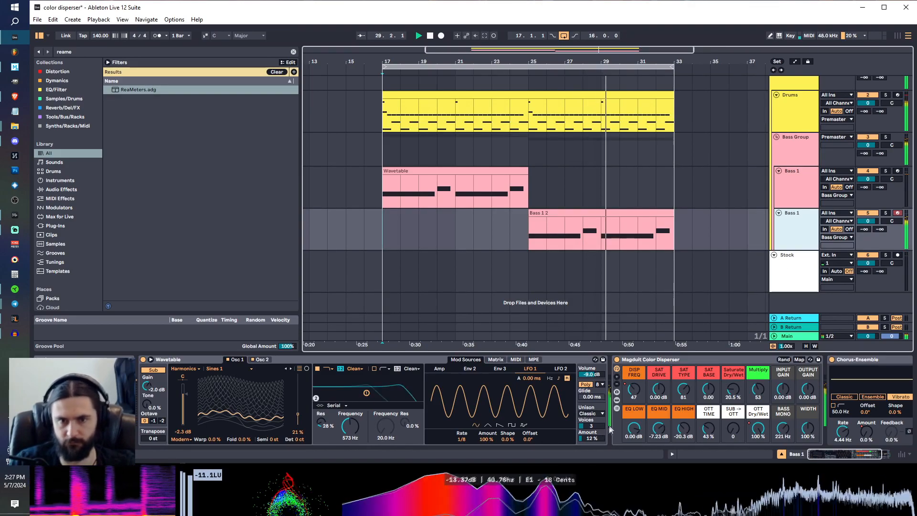
scroll(488, 362, "right", 3)
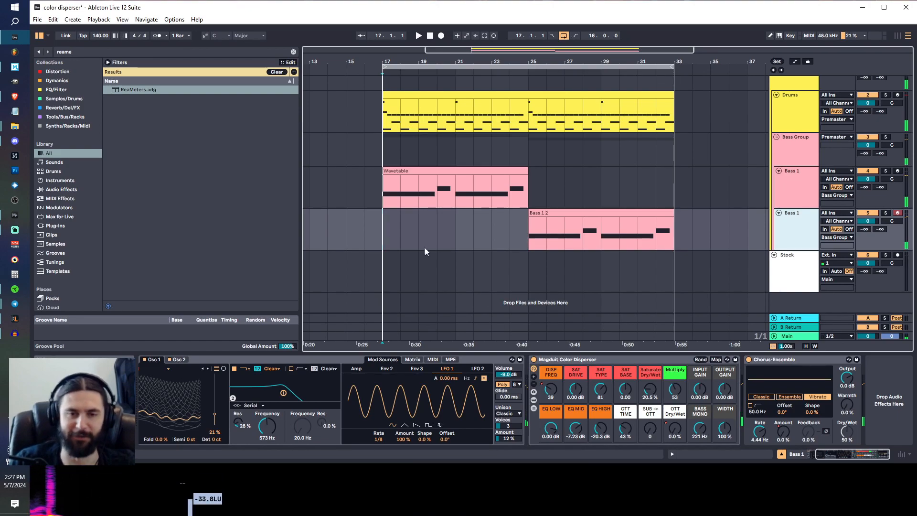
Step: Select the first Bass 1 track and listen to its Wavetable clip from bar 17 onward
scroll(478, 241, "left", 3)
left_click(798, 182)
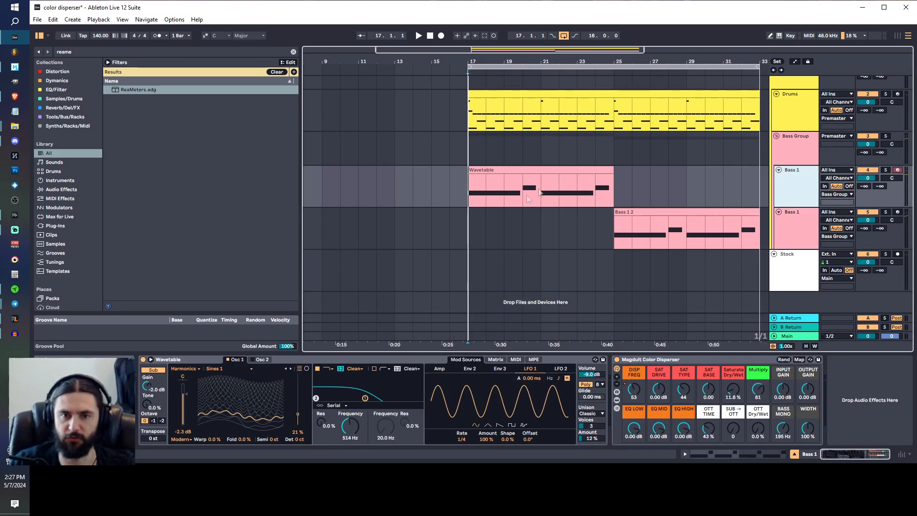
left_click(469, 187)
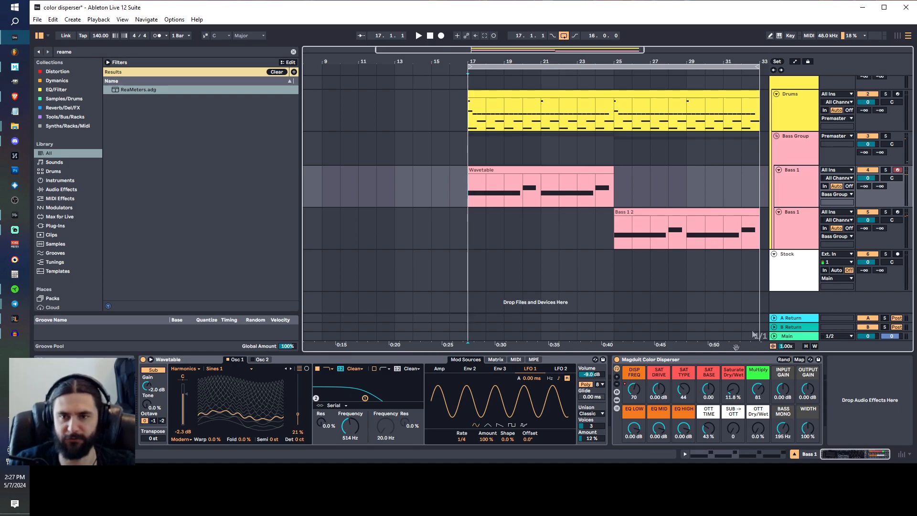
key("space")
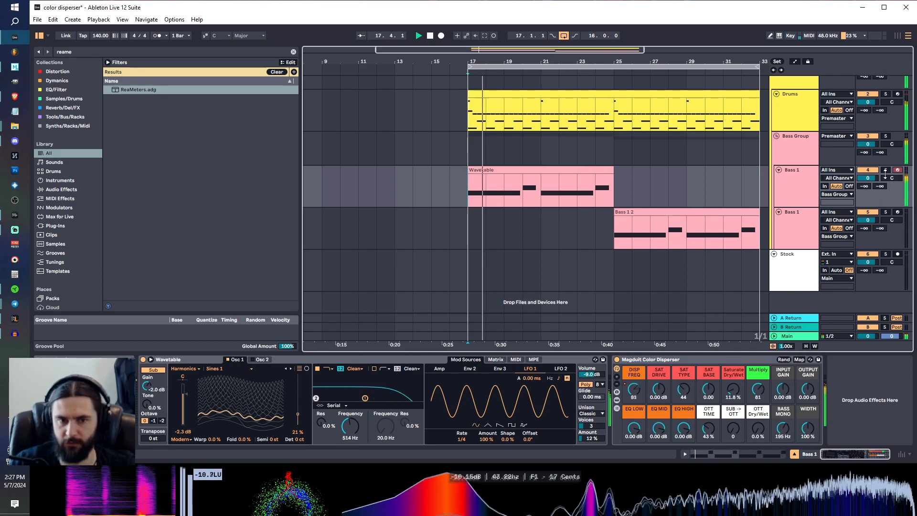
key("space")
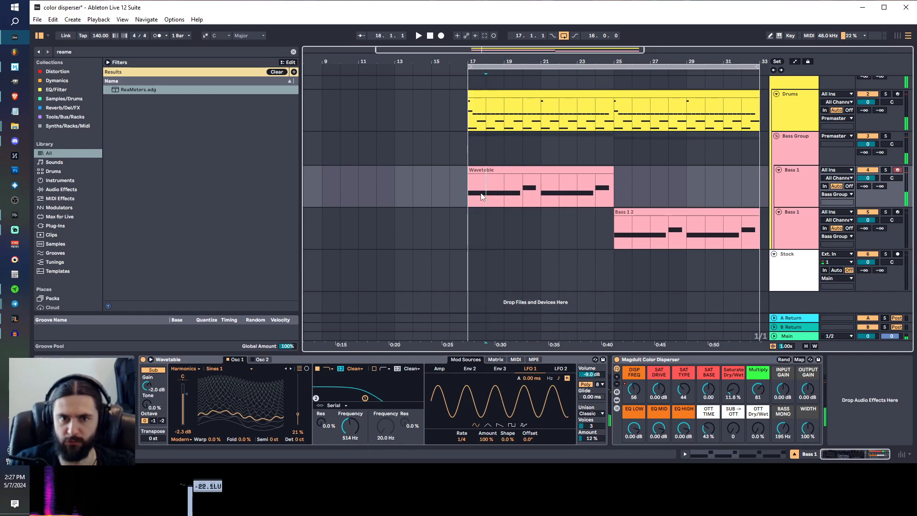
key("space")
scroll(480, 196, "up", 3)
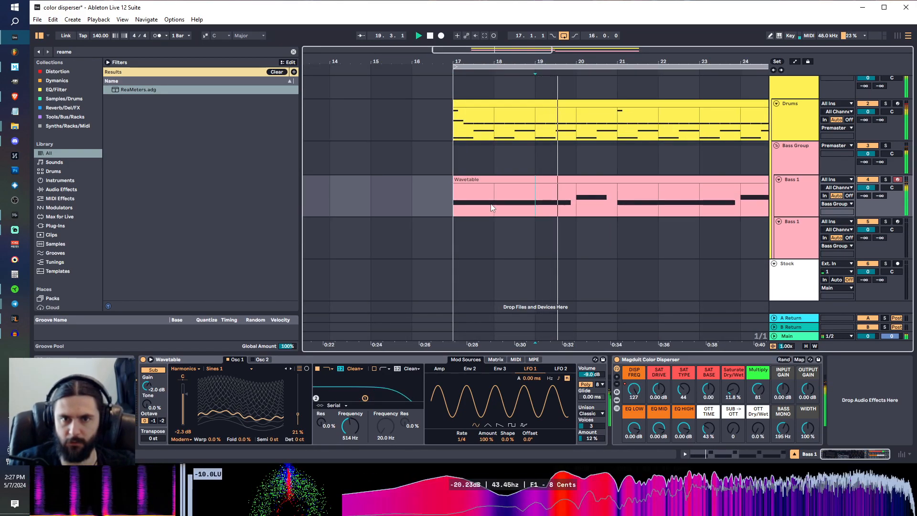
Step: Play the Wavetable clip from bar 18, switching the Magduit Color Disperser rack off and back on to compare
left_click(493, 204)
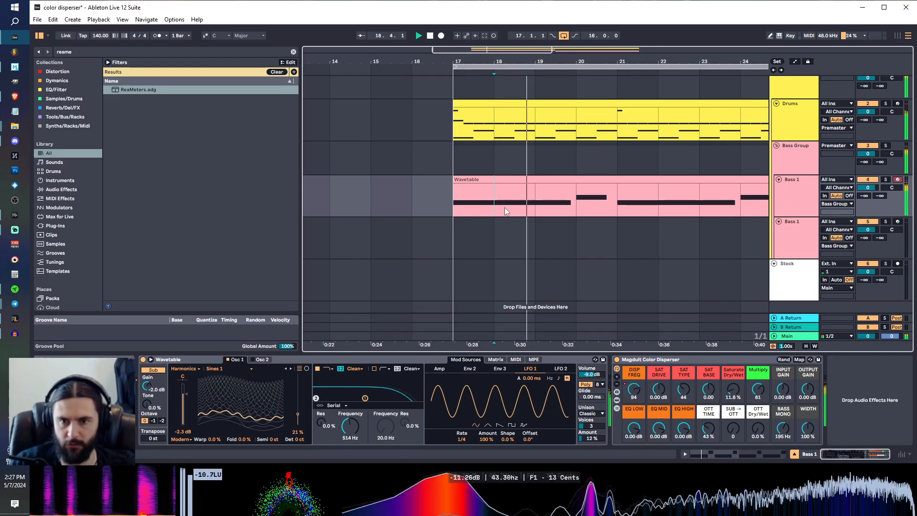
left_click(620, 359)
left_click(617, 359)
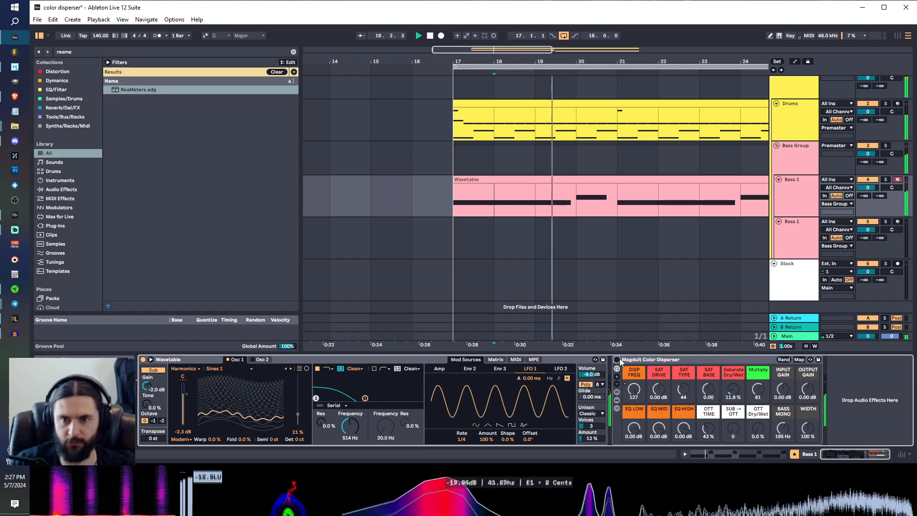
left_click(618, 359)
Step: Select the second Bass 1 track and listen to its Bass 1 2 clip from bar 25
left_click(790, 240)
left_click_drag(568, 238, 396, 234)
left_click_drag(714, 248, 600, 252)
left_click(496, 245)
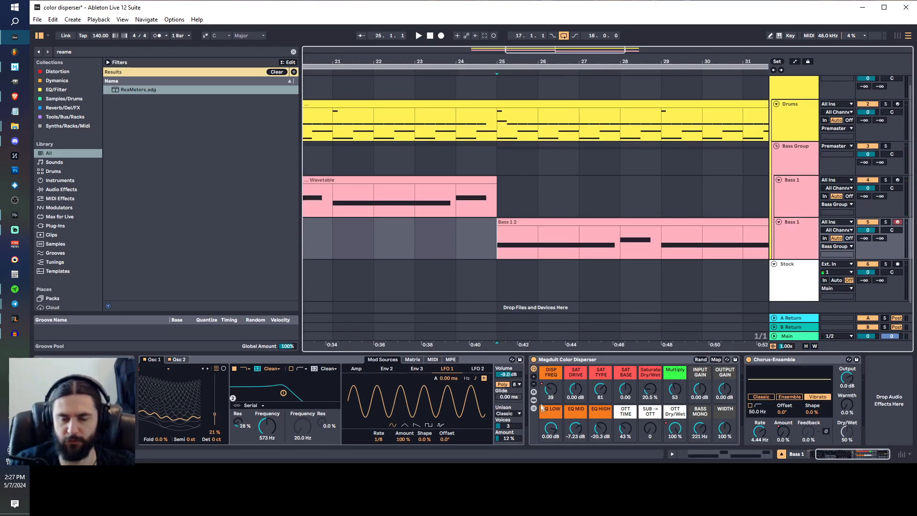
key("space")
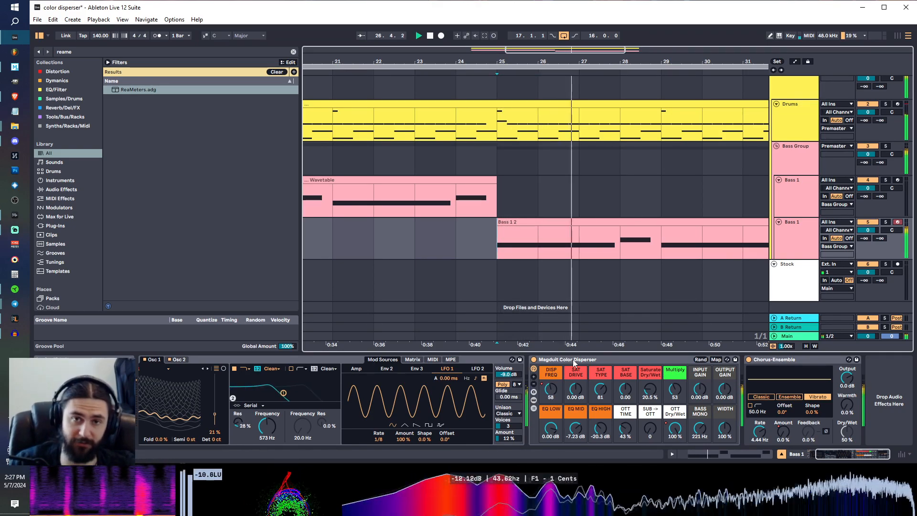
key("space")
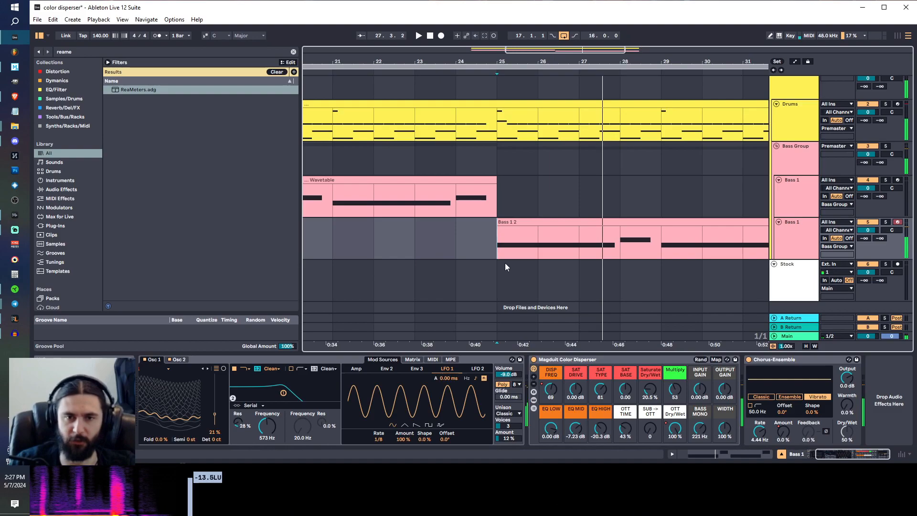
key("space")
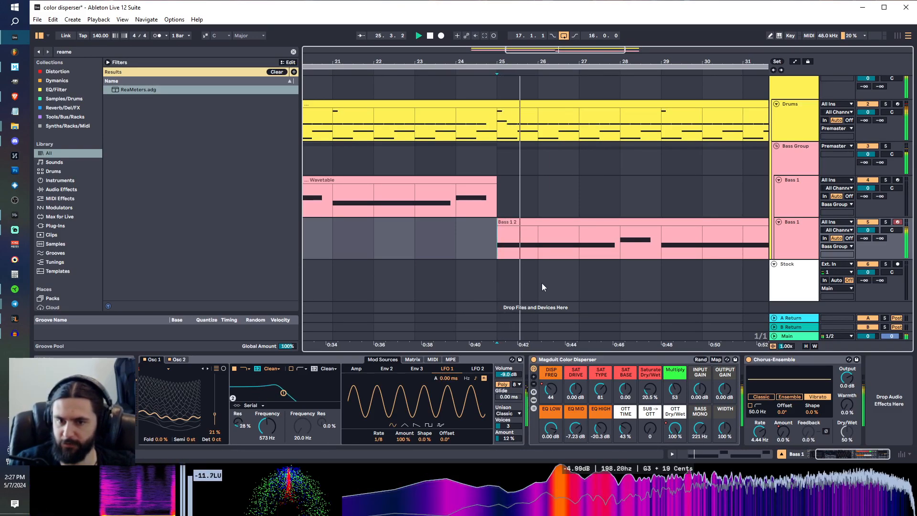
key("space")
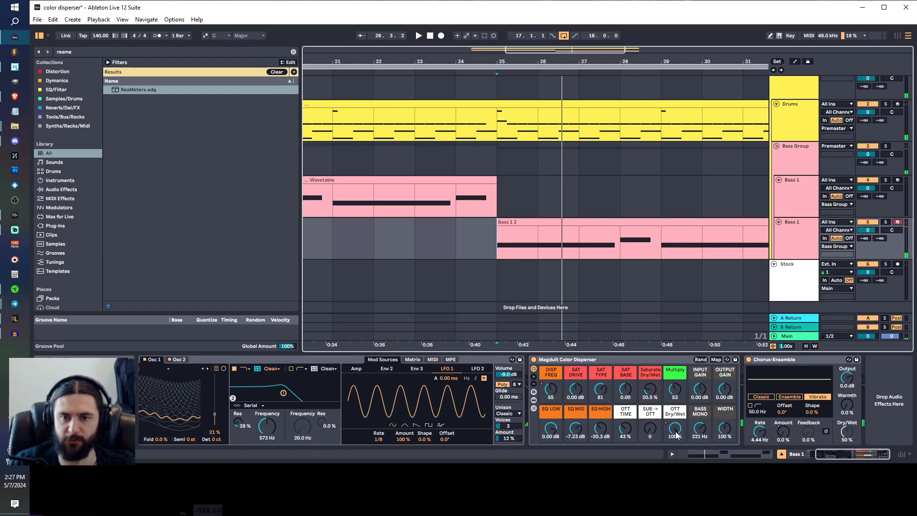
Step: Play the Bass 1 2 clip from bar 29, comparing it with the Magduit Color Disperser off and back on
scroll(626, 240, "right", 3)
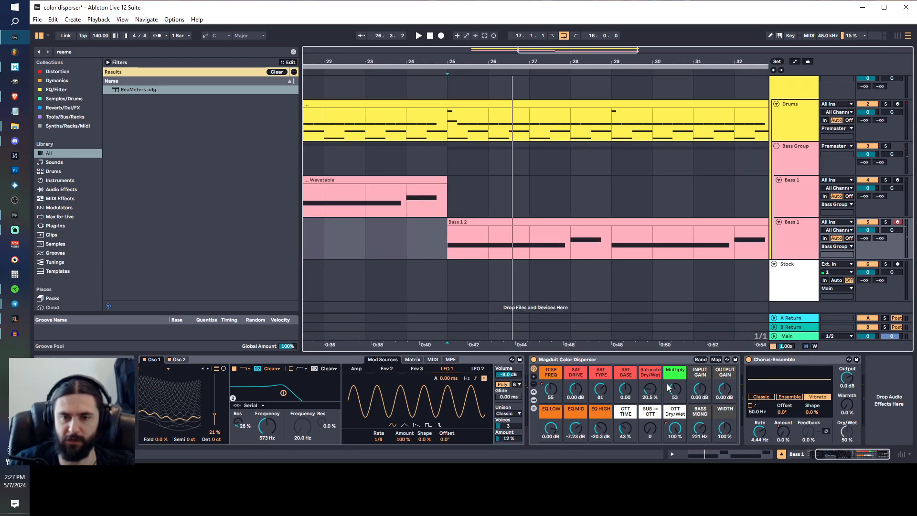
left_click(611, 245)
key("space")
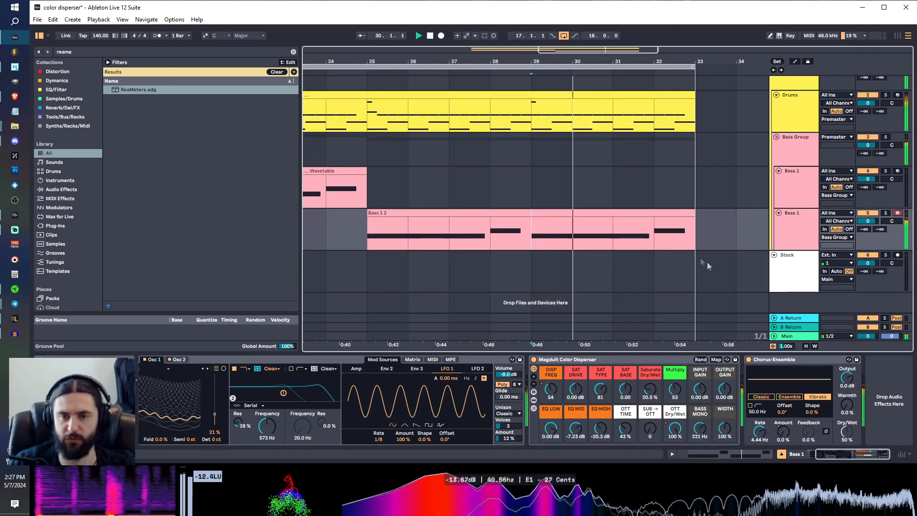
left_click(534, 360)
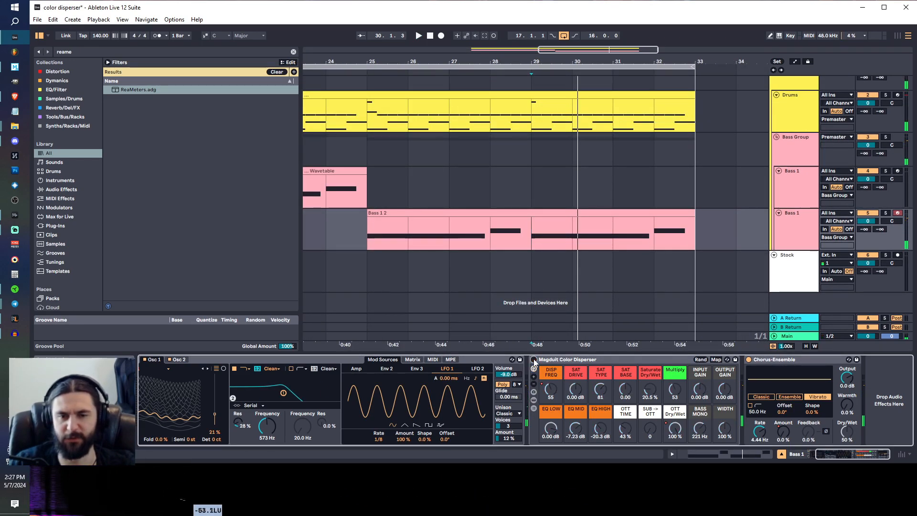
left_click(534, 360)
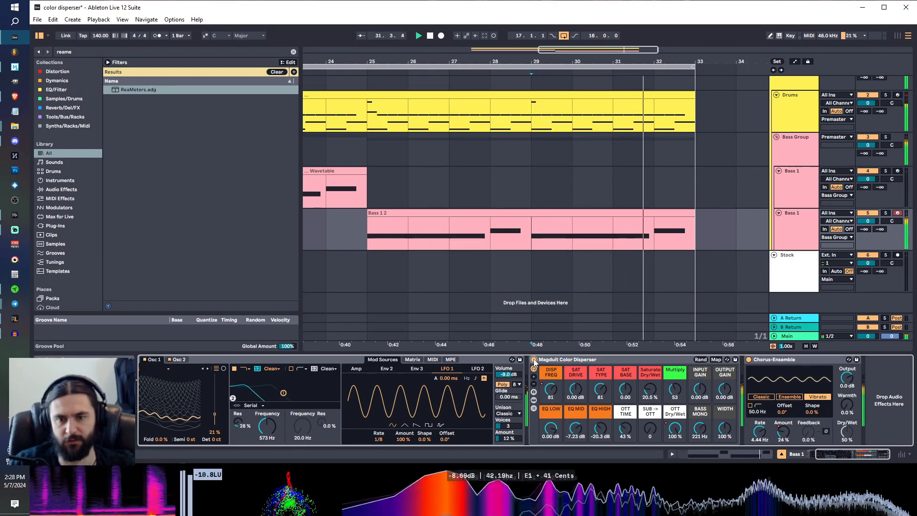
key("space")
key("space")
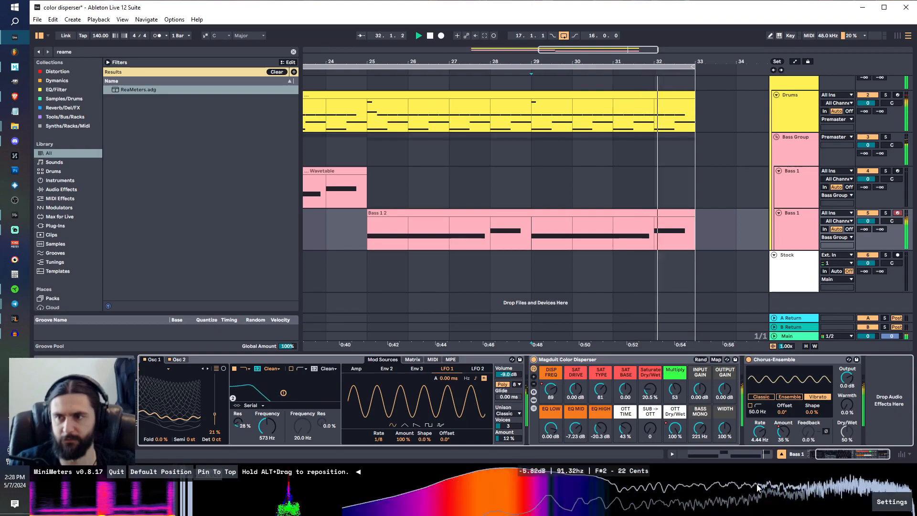
key("space")
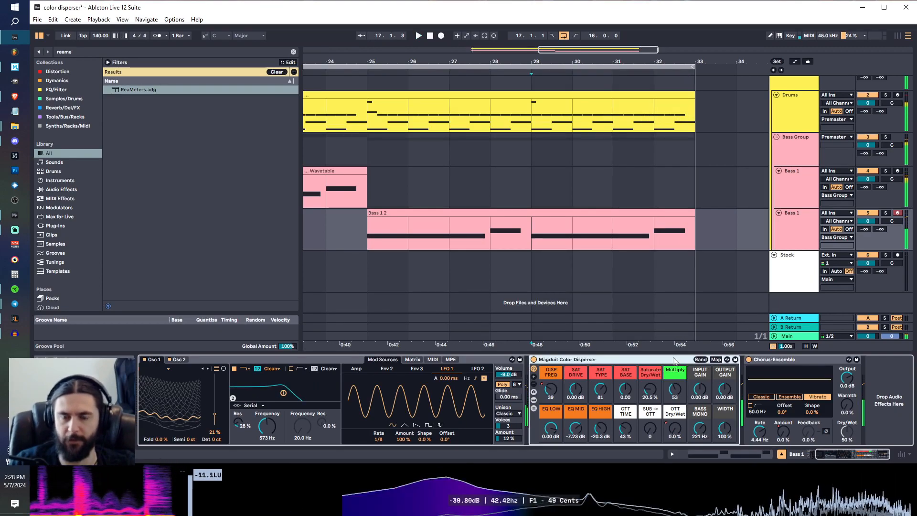
Step: Turn off the Chorus-Ensemble on the second Bass 1 track and listen to the result from bar 32
left_click(756, 397)
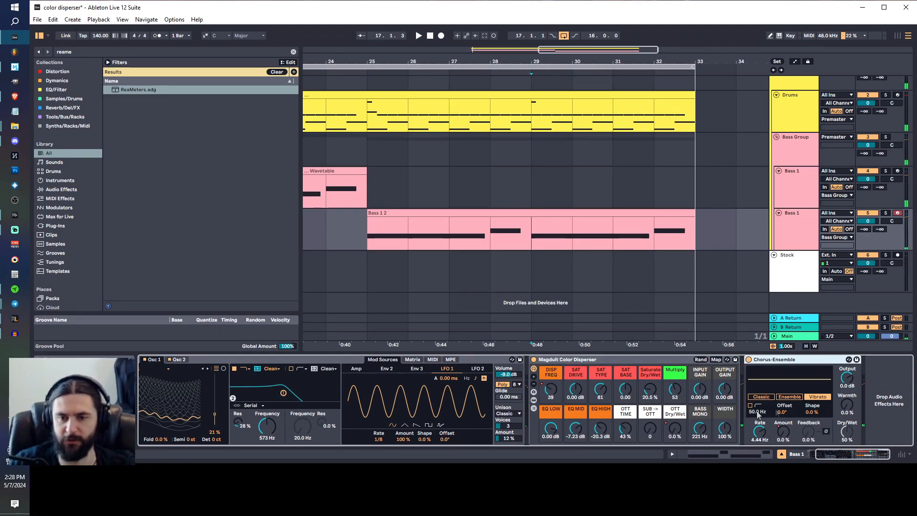
left_click(748, 360)
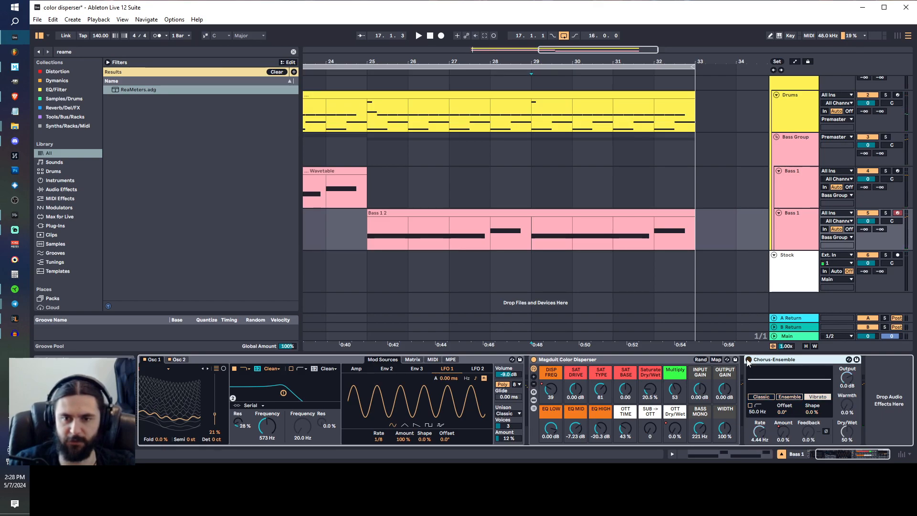
left_click(653, 233)
key("space")
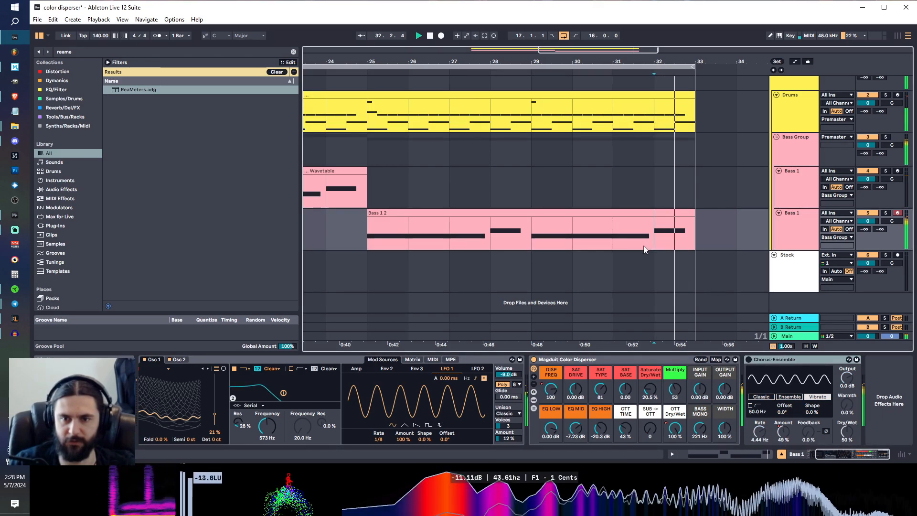
key("space")
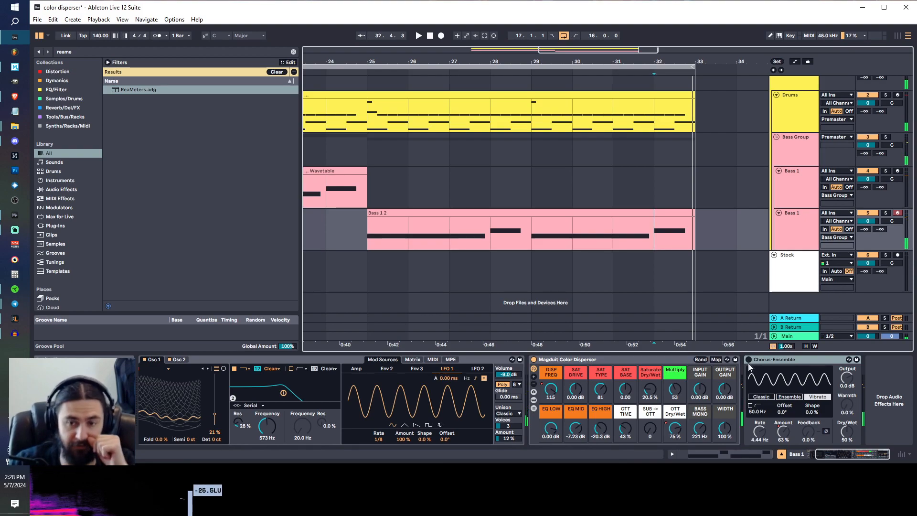
Step: Collapse the Chorus-Ensemble and Magduit Color Disperser devices, and select the Stock track with playback starting at bar 17
double_click(772, 360)
double_click(662, 360)
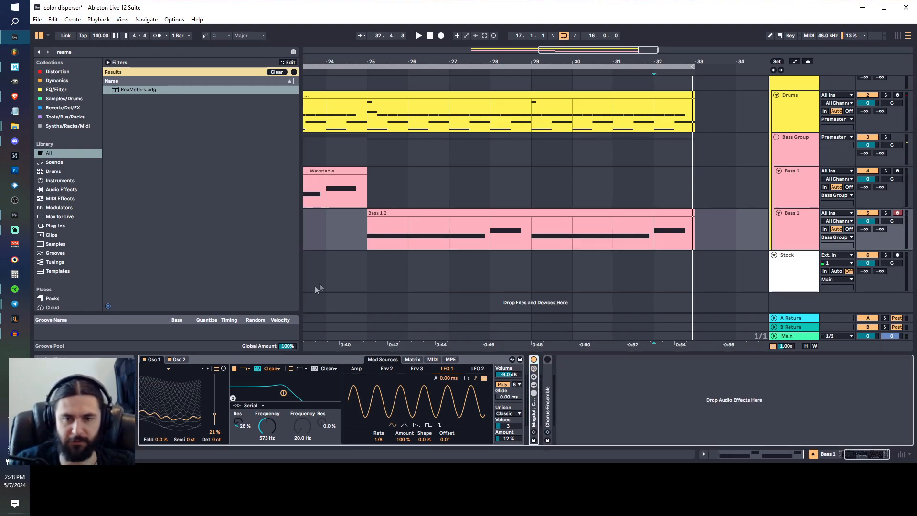
left_click(763, 283)
key("w")
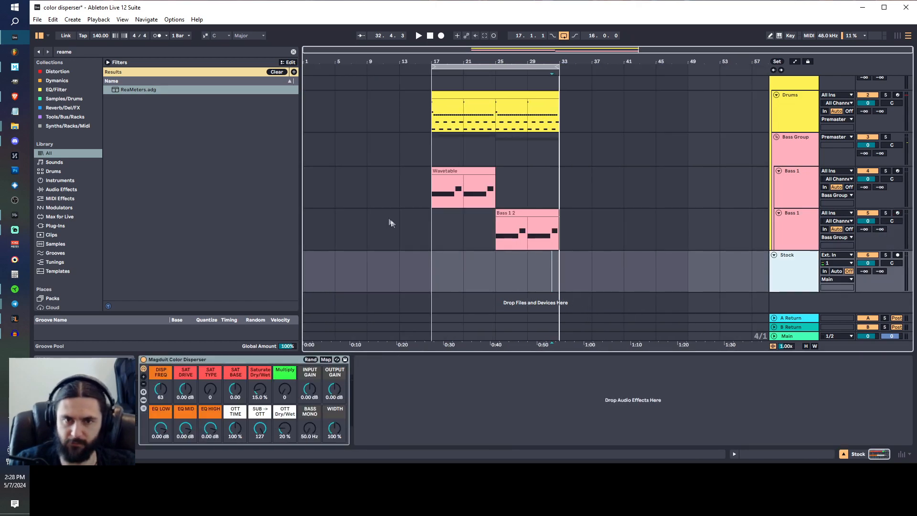
left_click(431, 273)
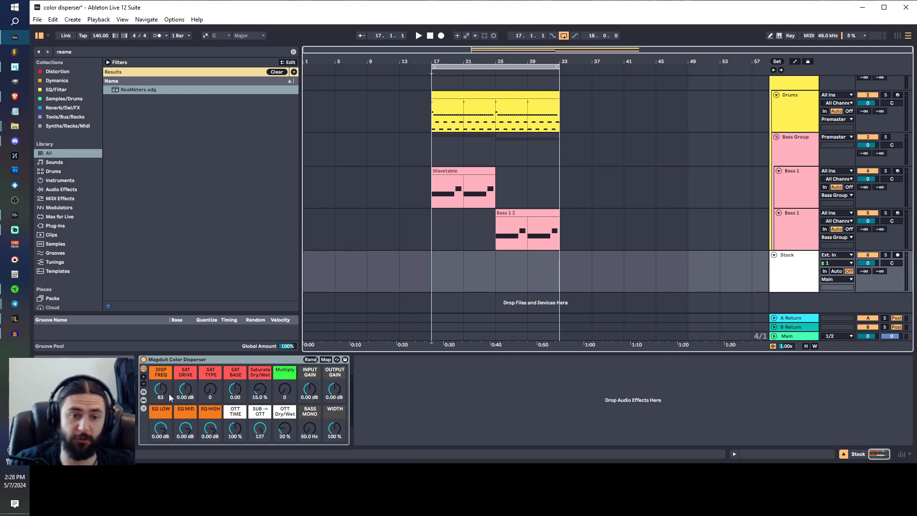
Step: Show the devices inside the Stock track's Magduit Color Disperser, then unfold the first CD1 rack and show its devices
left_click(144, 400)
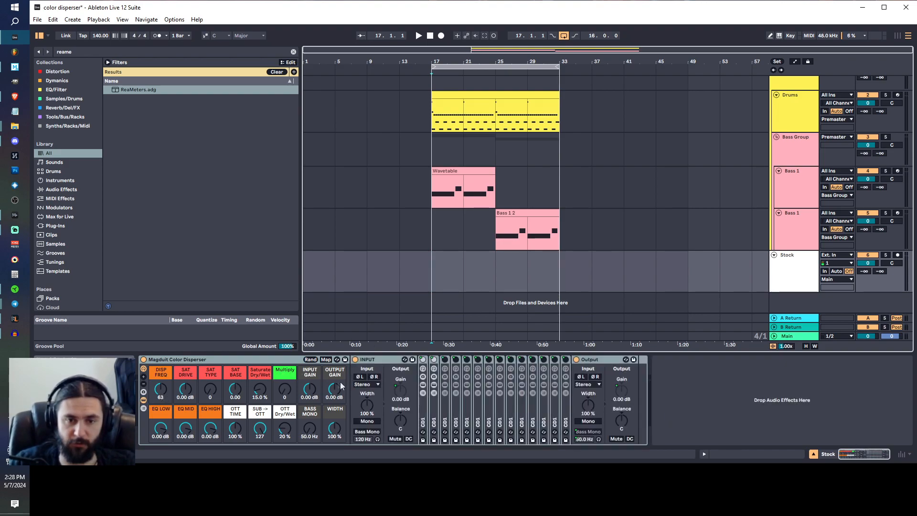
double_click(423, 420)
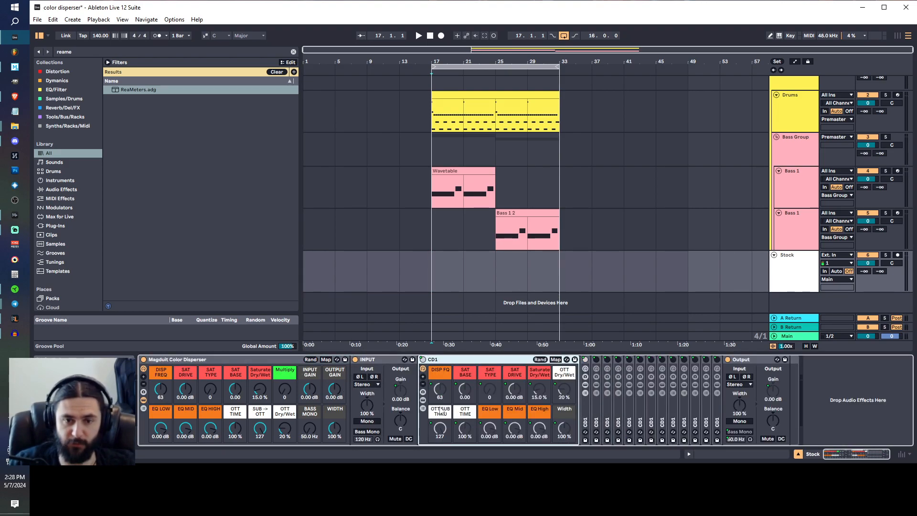
left_click(423, 400)
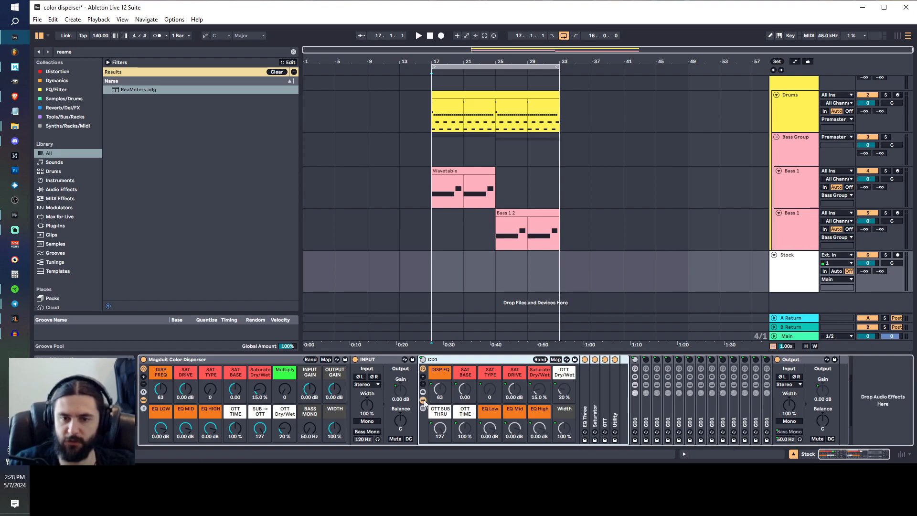
Step: Unfold the EQ Three inside the first CD1 rack and sweep the DISP FREQ macro to 47 and back to 63
double_click(585, 399)
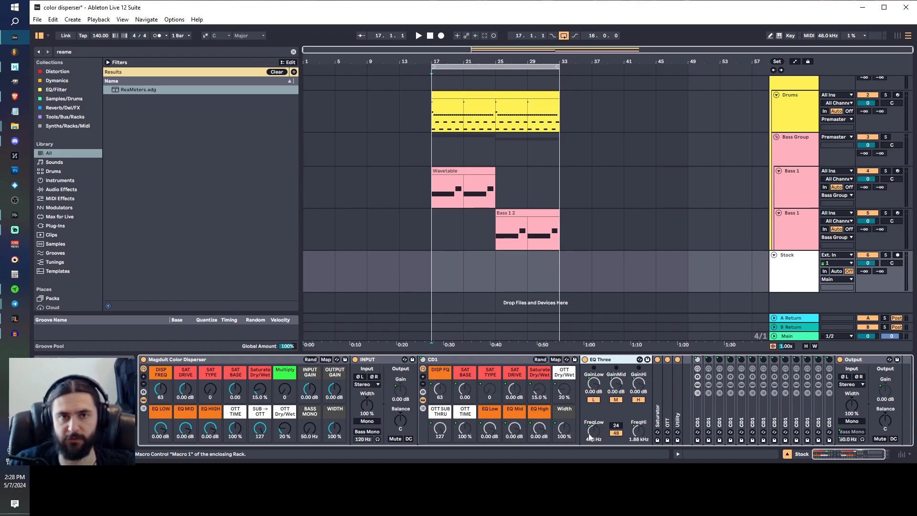
mouse_move(159, 390)
left_mouse_down()
mouse_move(159, 418)
mouse_move(161, 393)
left_mouse_up()
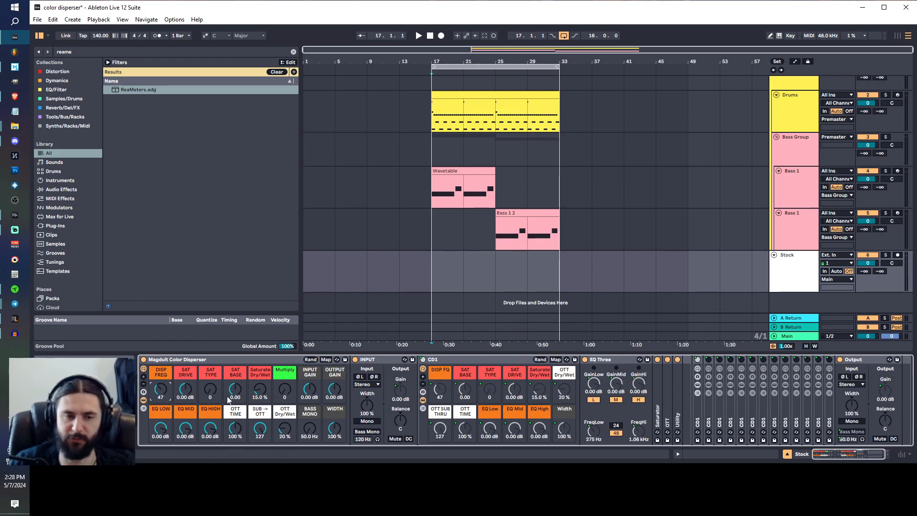
right_click(160, 393)
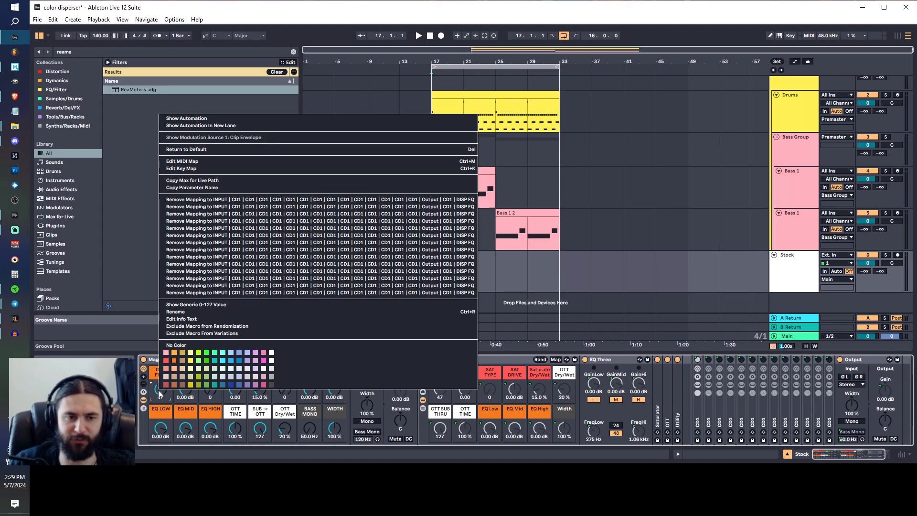
key("Escape")
left_click_drag(161, 390, 160, 415)
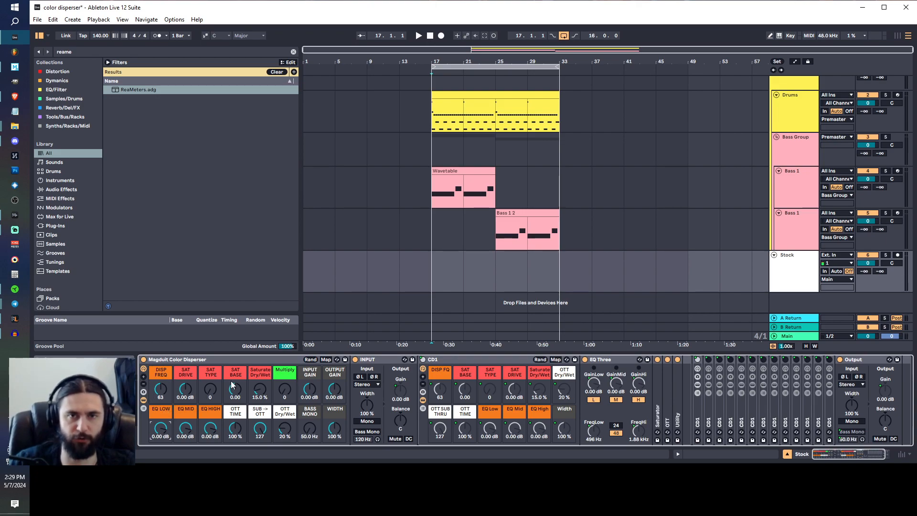
Step: Try lowering the EQ HIGH macro to -7.54 dB and varying EQ LOW, resetting the EQ macros to 0 dB
left_click(209, 422)
left_click(166, 414)
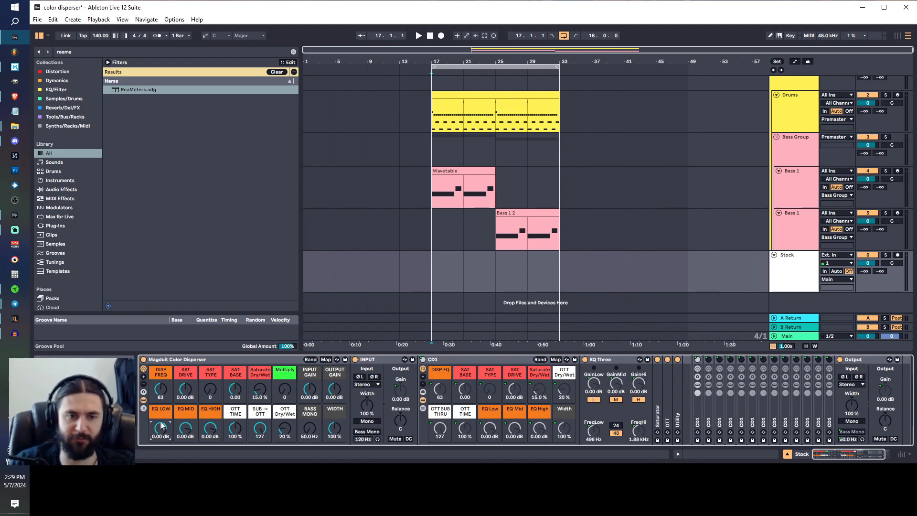
left_click_drag(212, 428, 230, 436)
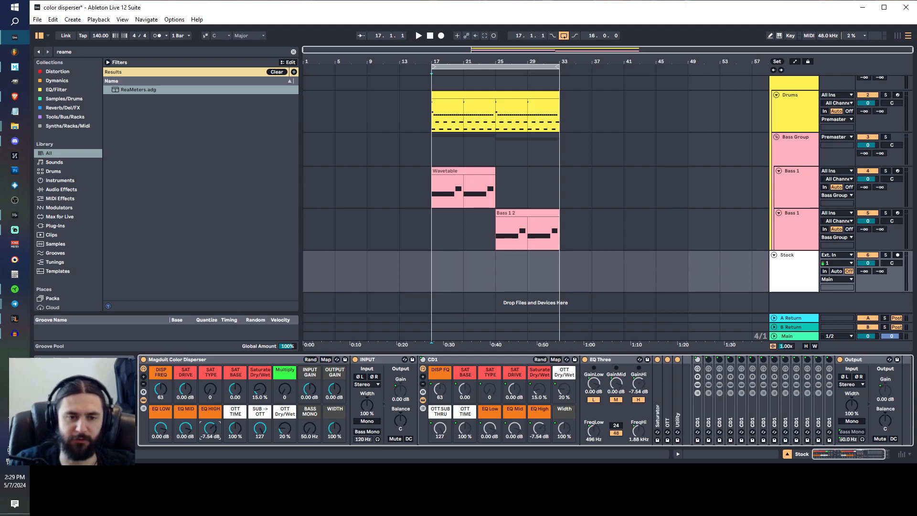
double_click(210, 429)
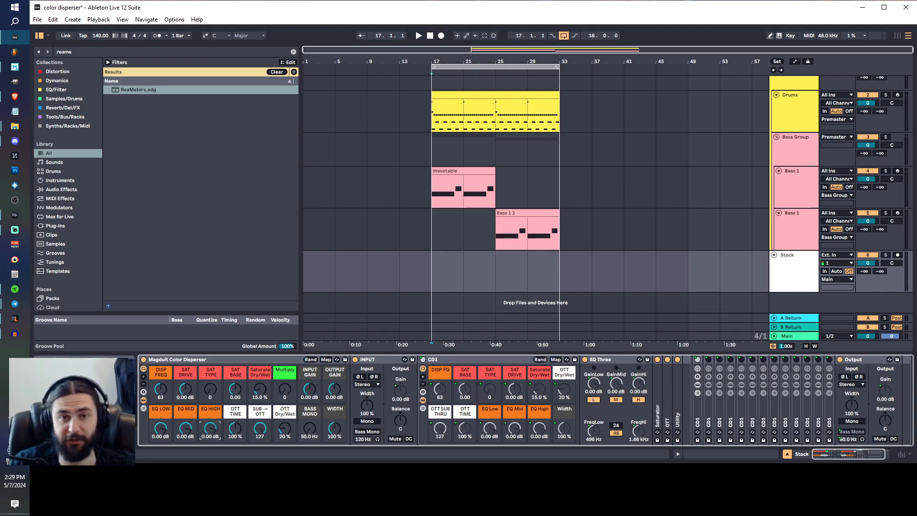
left_click_drag(161, 430, 203, 436)
double_click(203, 435)
double_click(157, 434)
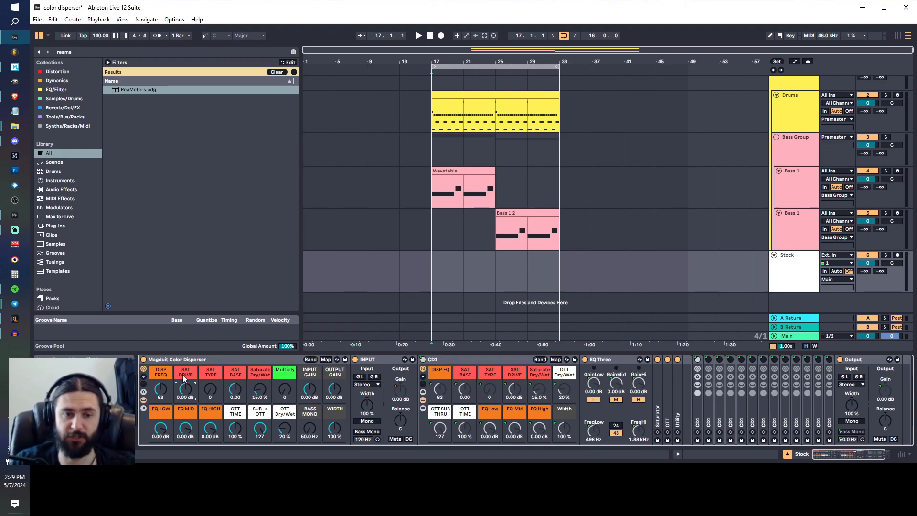
Step: Unfold the Saturator inside the first CD1 rack and test the SAT DRIVE macro at 12.8 dB
double_click(659, 408)
scroll(704, 394, "right", 3)
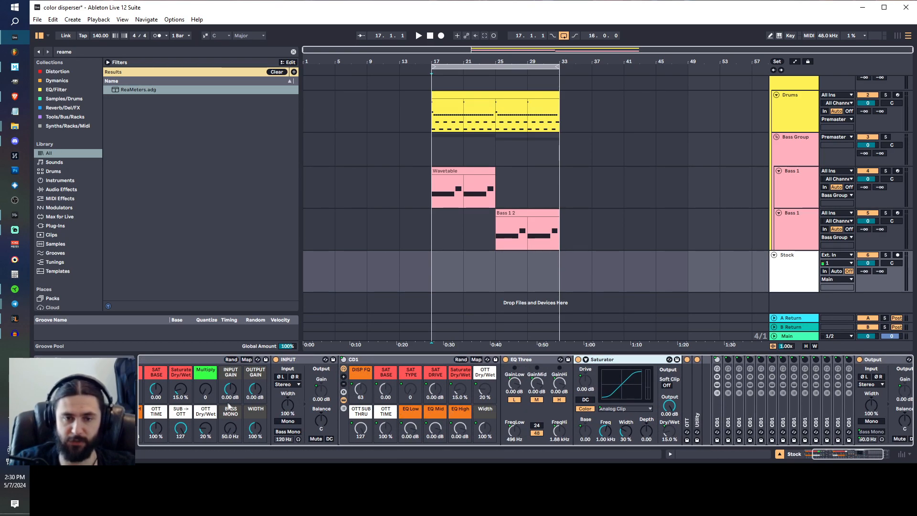
scroll(486, 420, "left", 3)
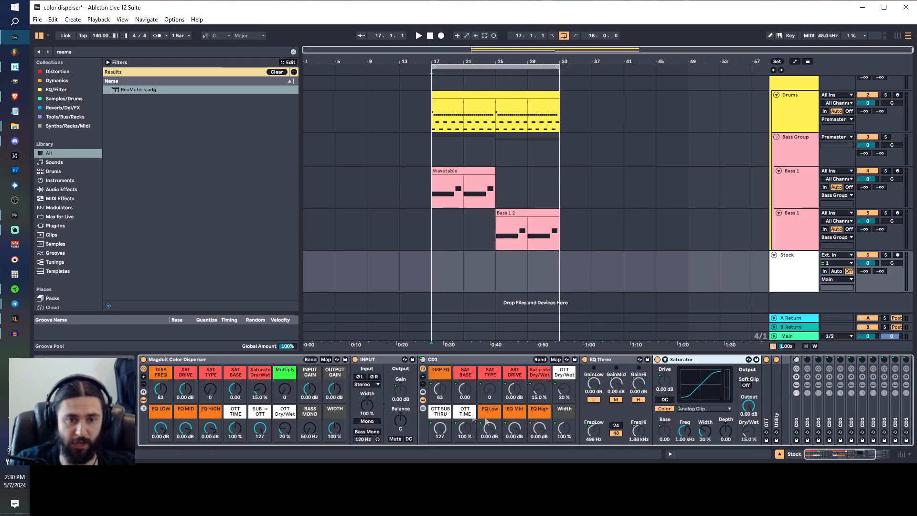
left_click_drag(210, 390, 210, 382)
left_click(185, 392)
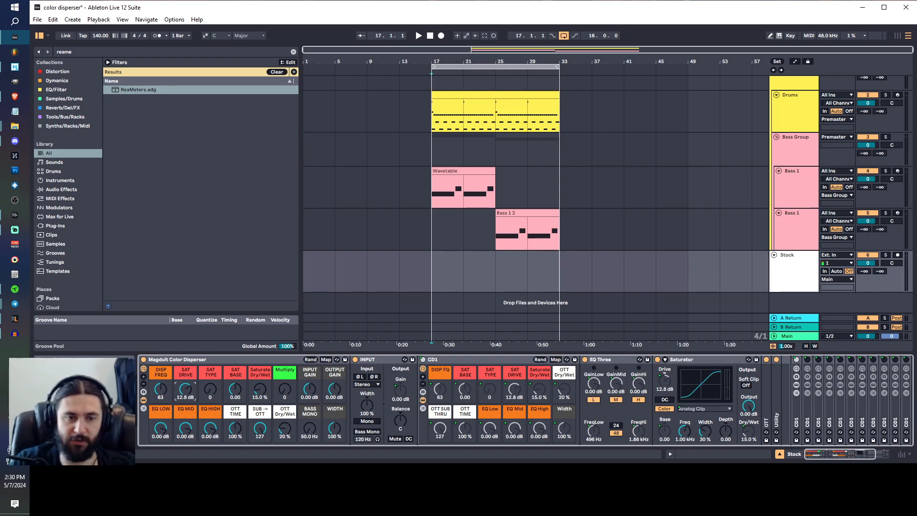
Step: Set the SAT TYPE macro to 127 and shape the first CD1's Saturator with Curve 6.25% and Depth 18%
mouse_move(210, 390)
left_mouse_down()
mouse_move(210, 354)
mouse_move(216, 392)
left_mouse_up()
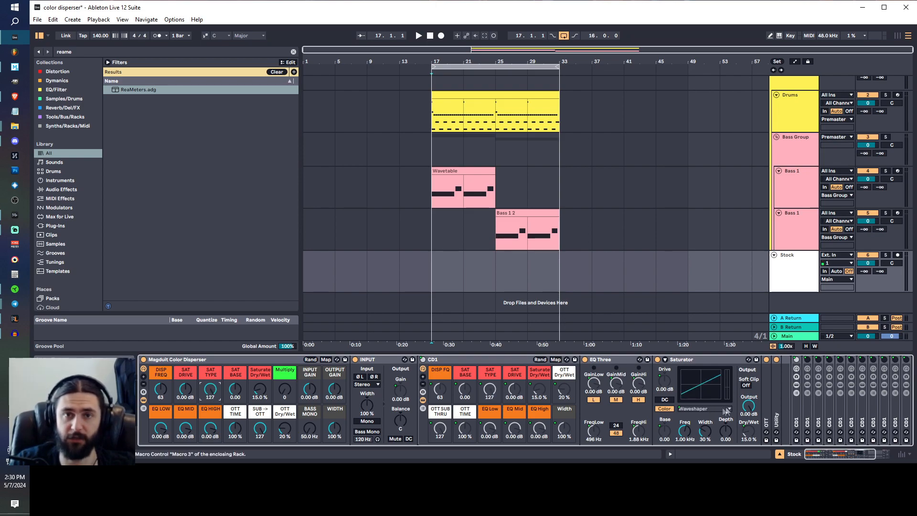
left_click(666, 359)
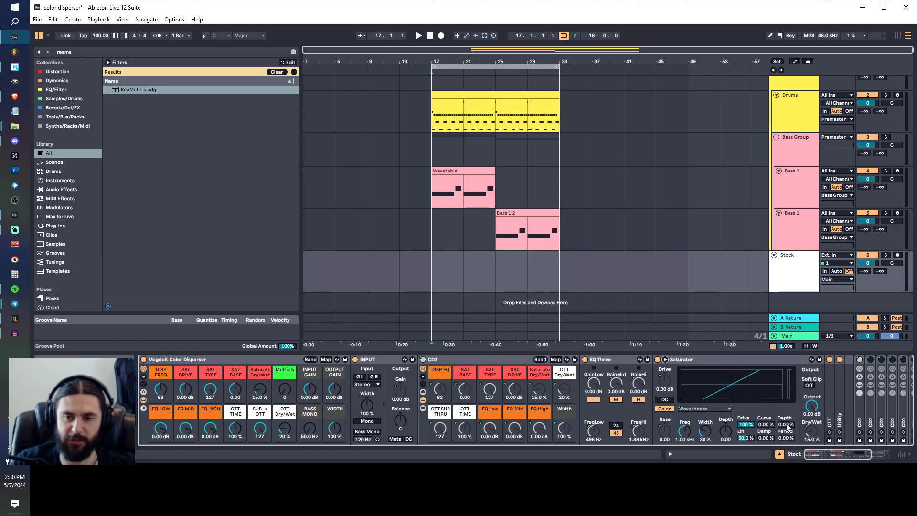
scroll(756, 413, "down", 3)
scroll(756, 412, "up", 3)
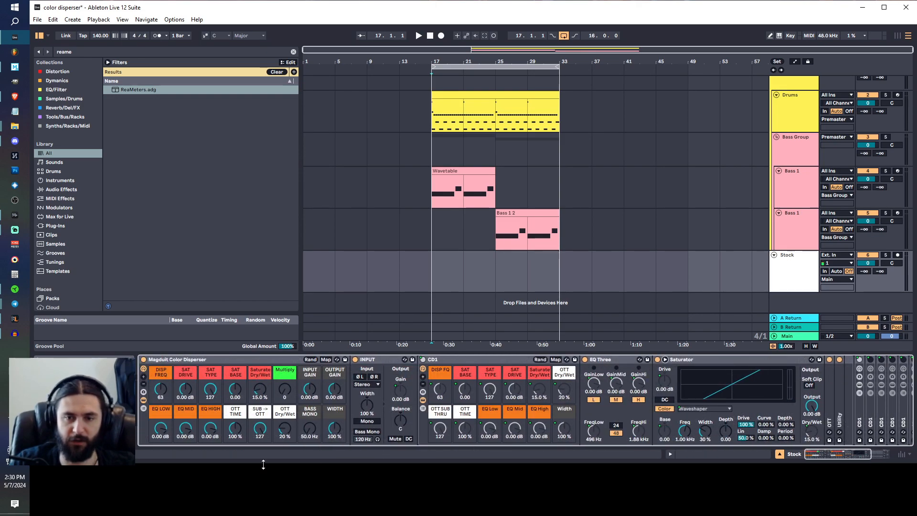
left_click_drag(765, 424, 785, 416)
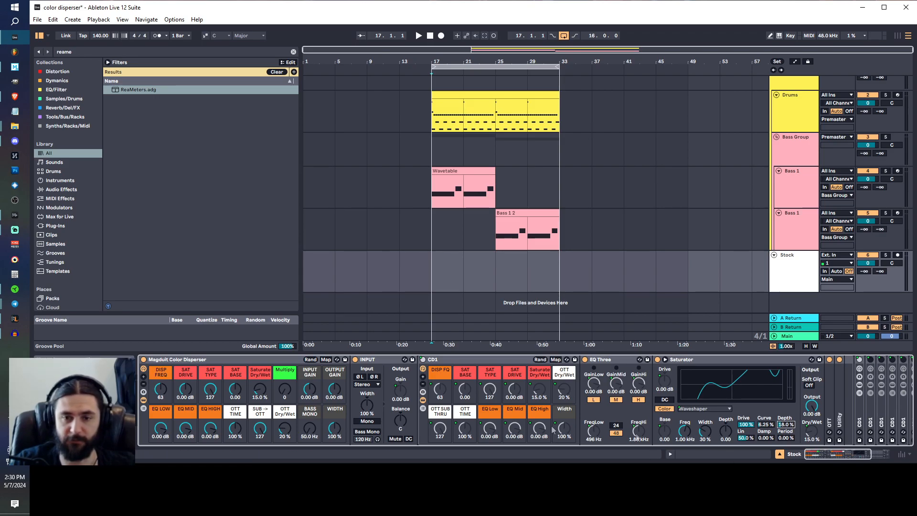
Step: Unfold the second CD1 rack and set the Multiply macro to 34
scroll(401, 418, "down", 5)
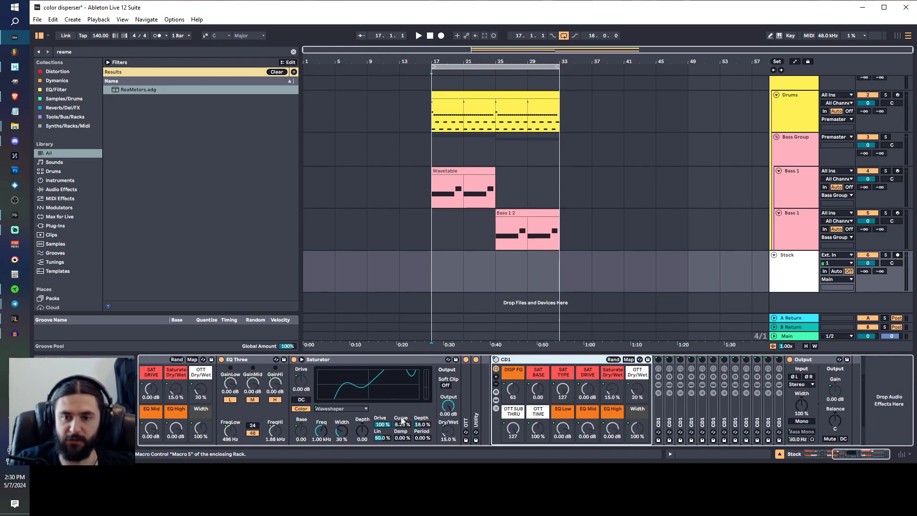
scroll(377, 391, "up", 4)
left_click_drag(205, 389, 206, 373)
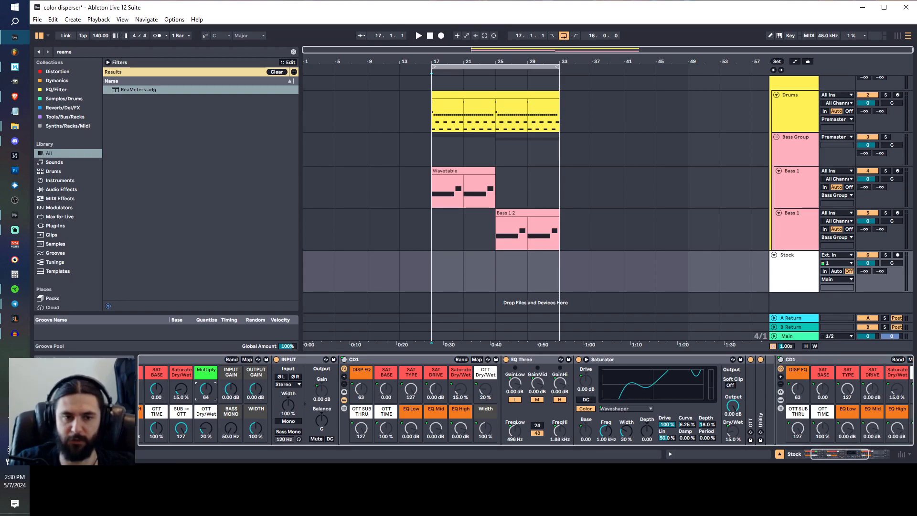
scroll(658, 392, "down", 4)
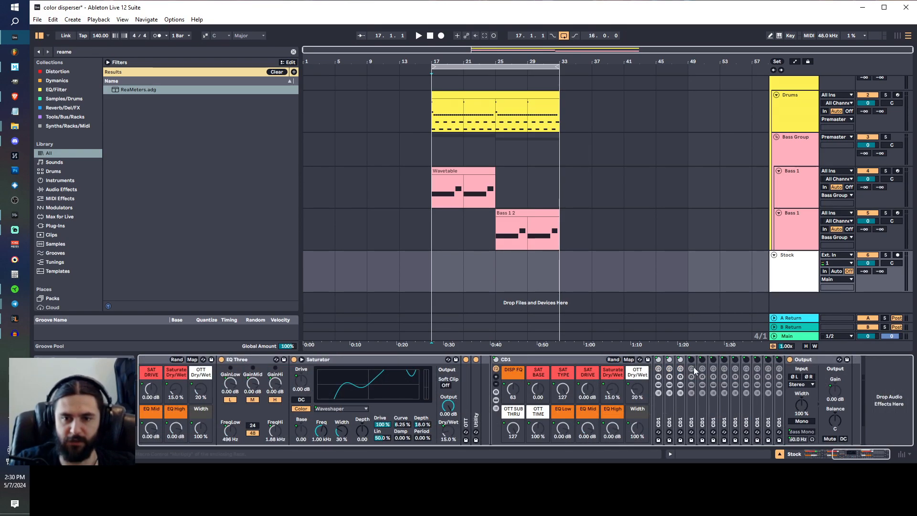
Step: Unfold the third CD1 rack and show the devices inside both the third and second CD1 racks
double_click(658, 409)
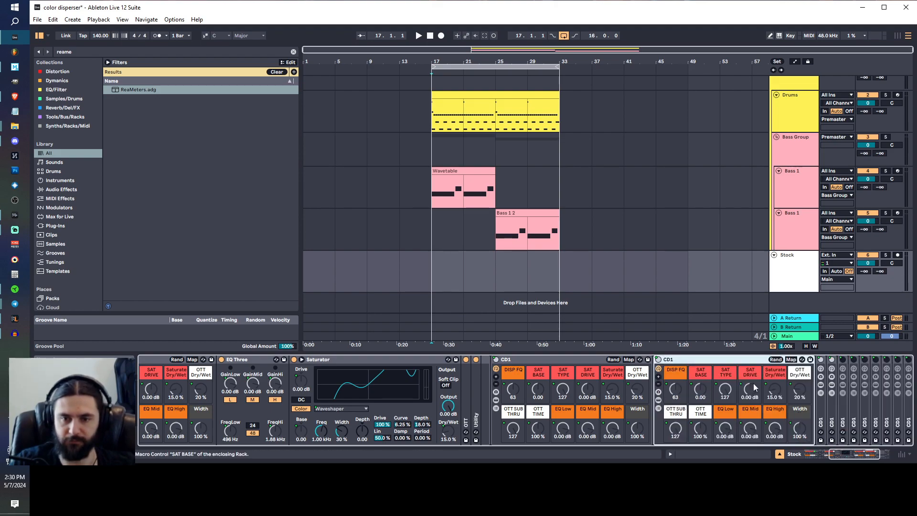
left_click(659, 400)
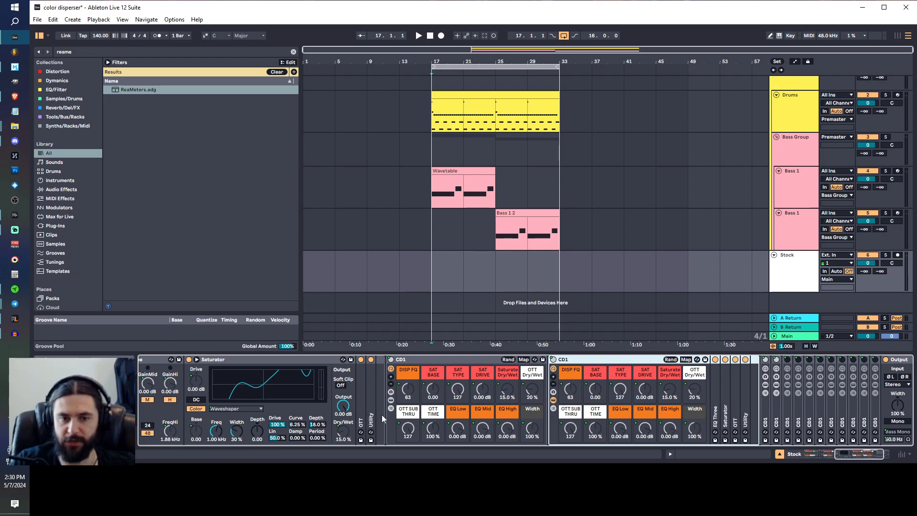
left_click(391, 400)
Step: Unfold and expand the second CD1's Saturator, setting its waveshaper Curve to 28.1% and Depth to 25%
double_click(564, 406)
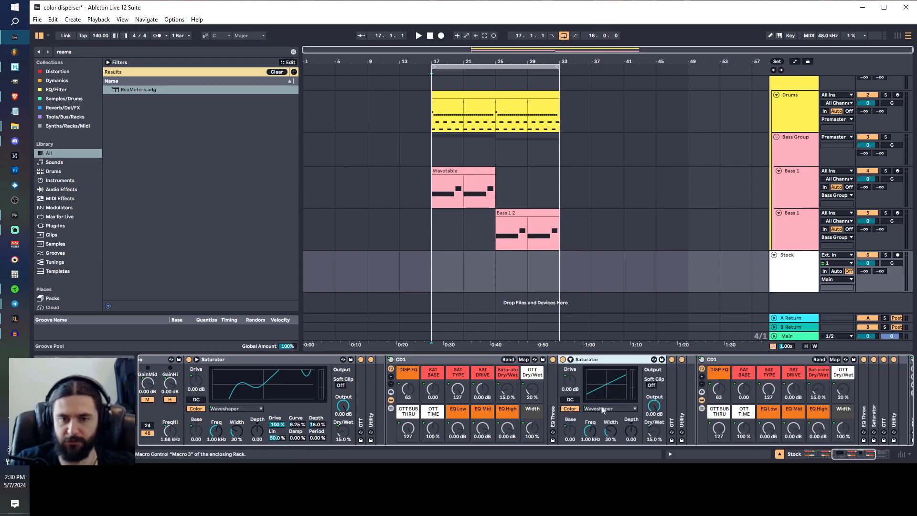
left_click(570, 359)
mouse_move(690, 424)
left_mouse_down()
mouse_move(690, 416)
mouse_move(671, 412)
left_mouse_up()
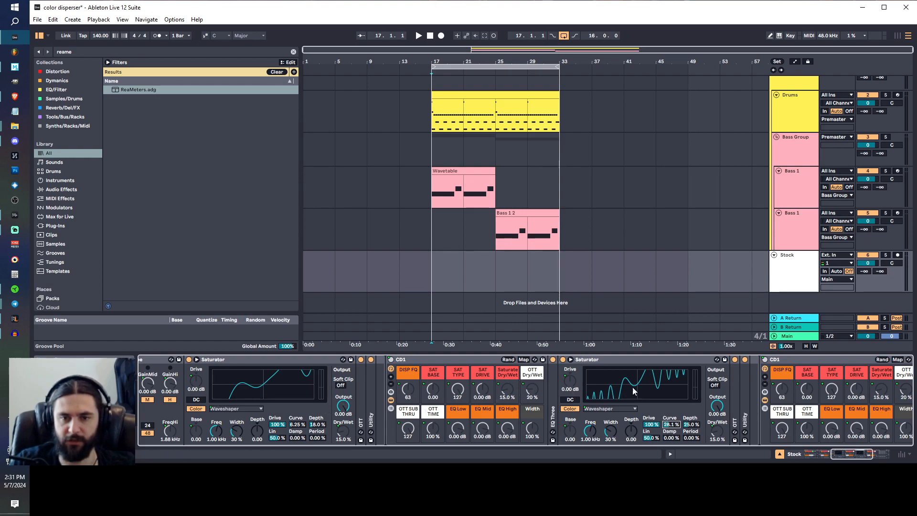
Step: Expand the third CD1's Saturator and set Curve to 18%, Depth to 90.6%, Damp to 55.5% and Period to 35.2%
scroll(491, 394, "right", 3)
double_click(788, 396)
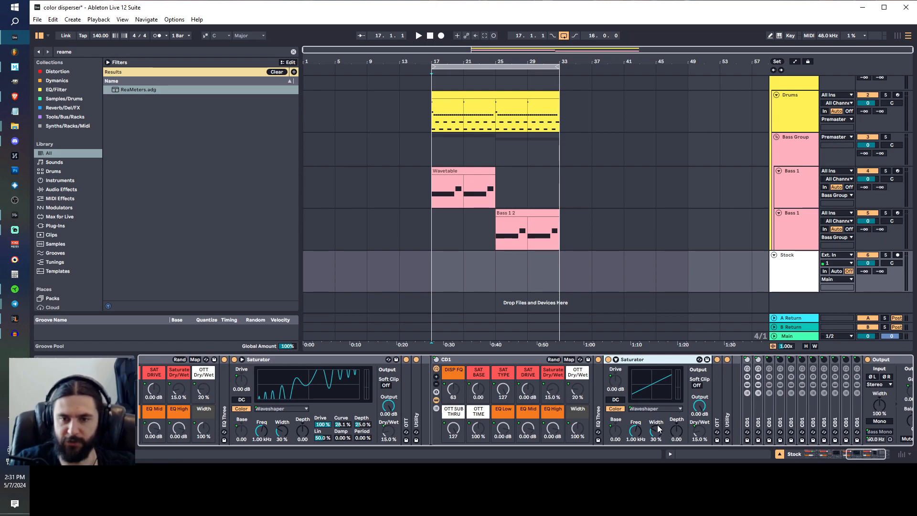
left_click(615, 359)
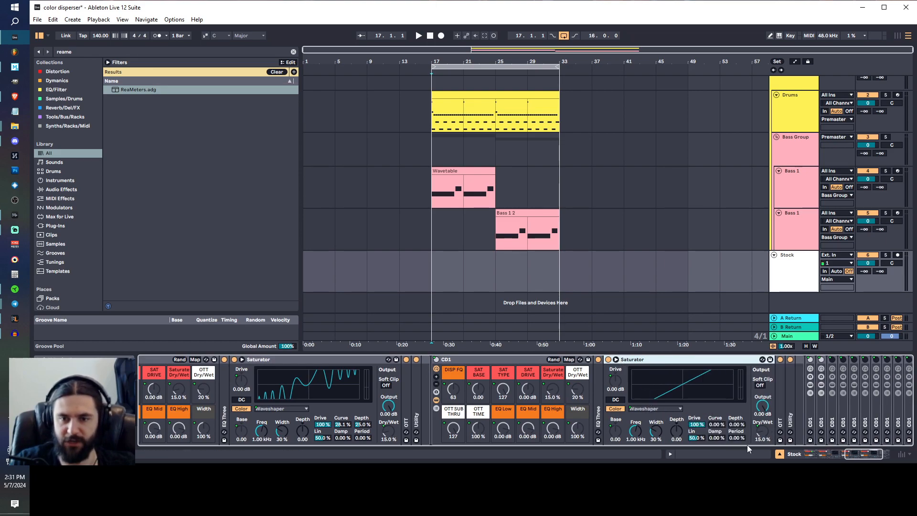
left_click(736, 437)
left_click_drag(717, 424, 736, 382)
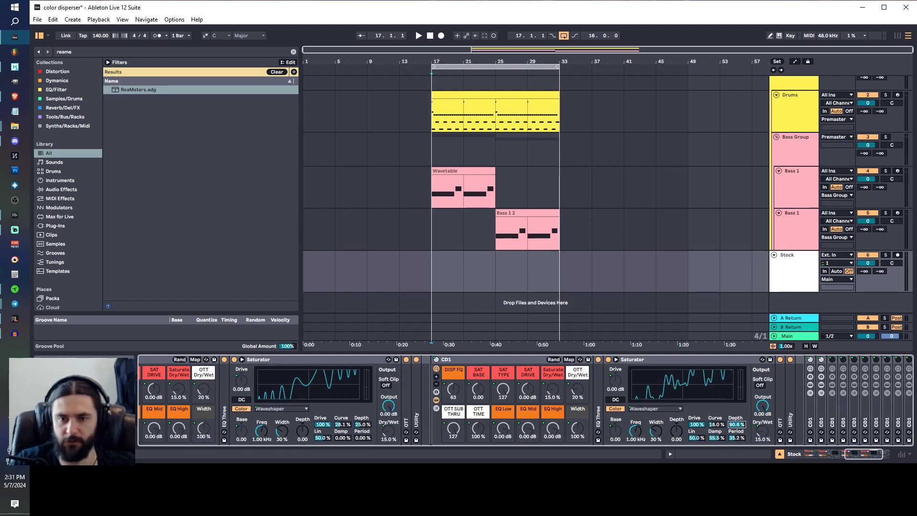
Step: Return the Magduit Color Disperser's SAT TYPE macro to 0
scroll(332, 409, "up", 5)
scroll(438, 411, "up", 5)
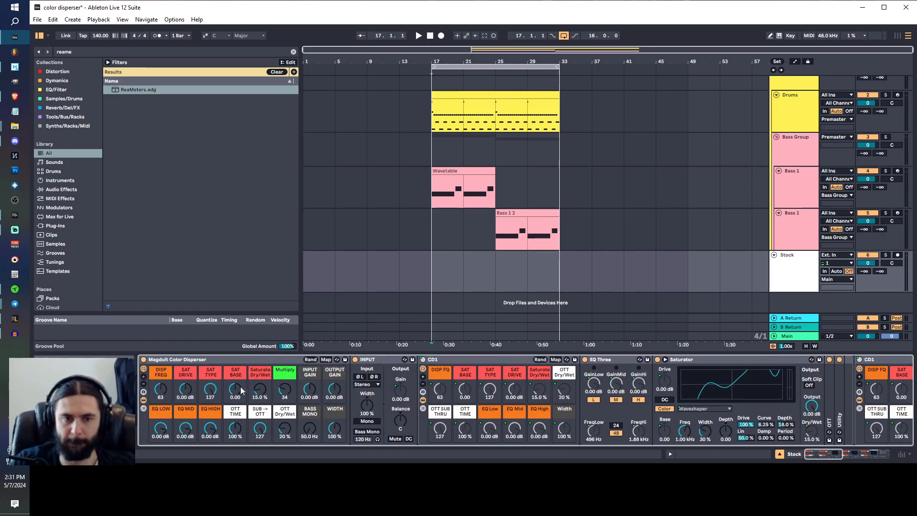
left_click_drag(210, 389, 210, 425)
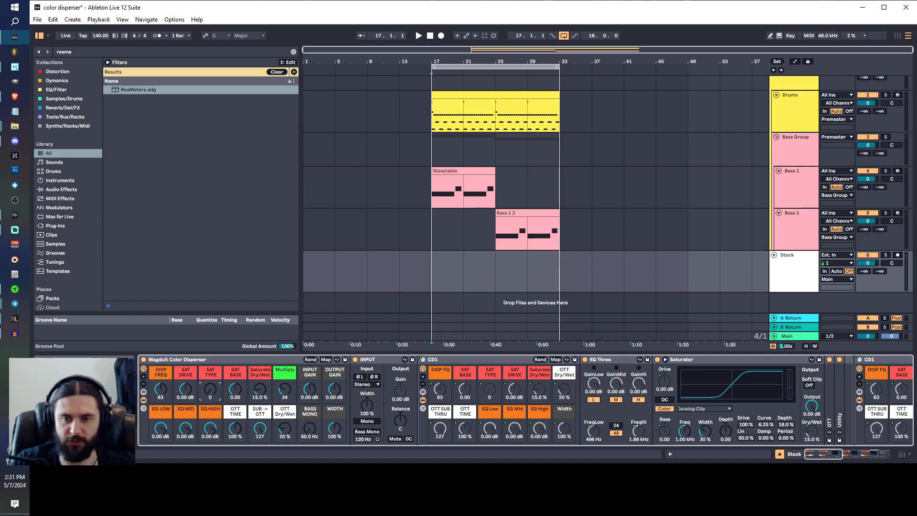
Step: Sweep the SAT BASE macro to 19 and -36, reset it, and set it to 12.8
left_click_drag(234, 388, 234, 380)
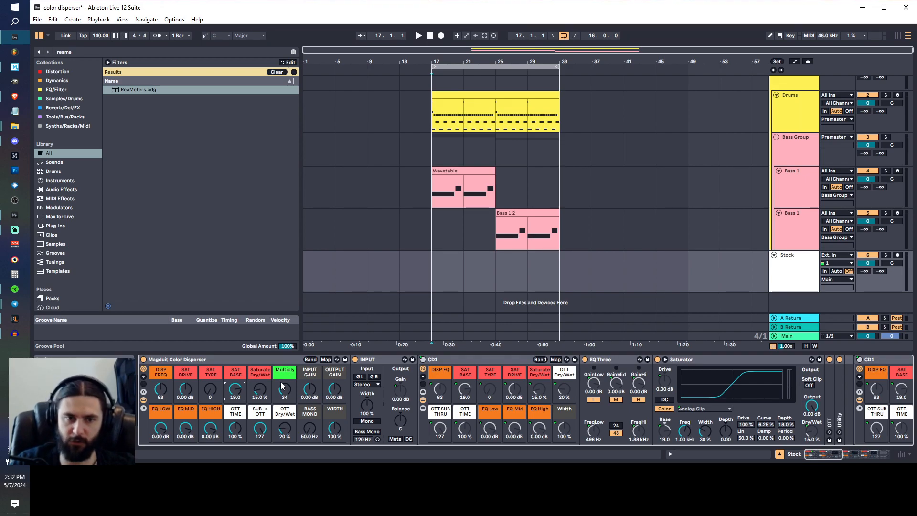
left_click_drag(225, 393, 231, 415)
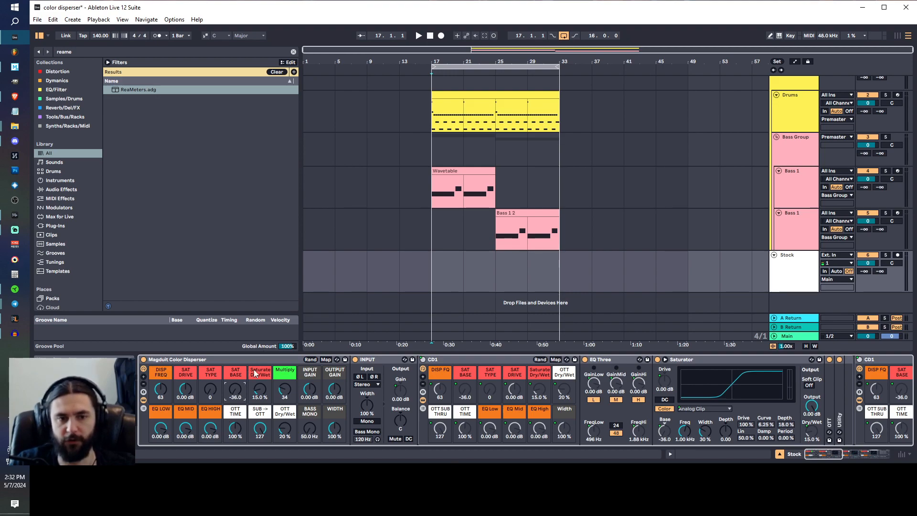
double_click(235, 391)
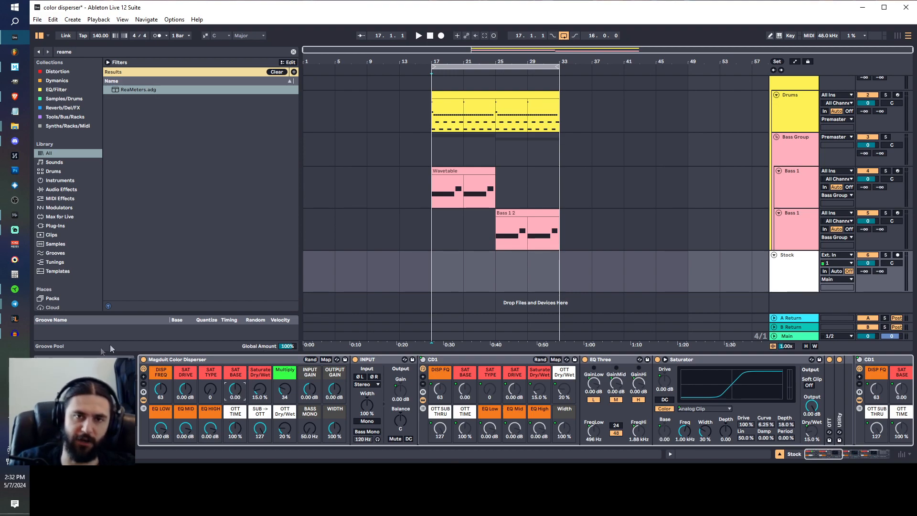
mouse_move(244, 401)
left_mouse_down()
mouse_move(244, 412)
mouse_move(243, 400)
left_mouse_up()
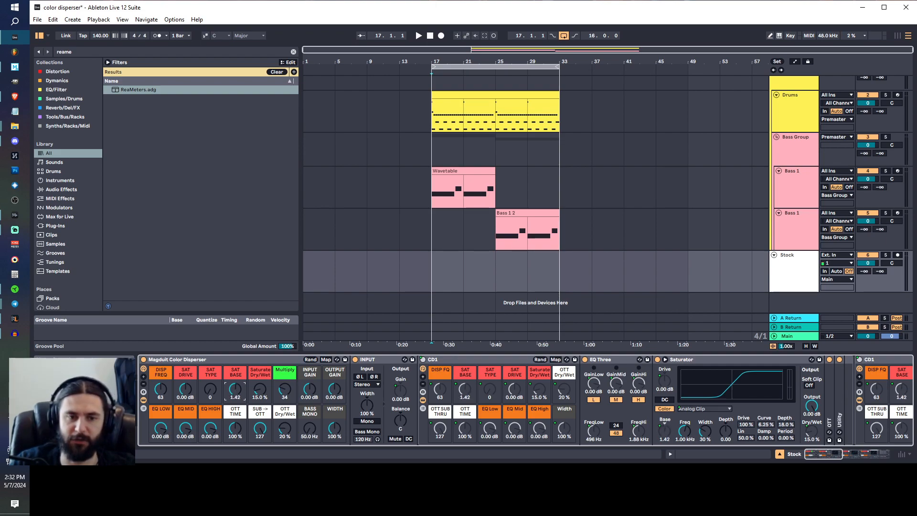
Step: Fold the three open CD1 racks inside the Magduit Color Disperser
double_click(492, 359)
double_click(513, 359)
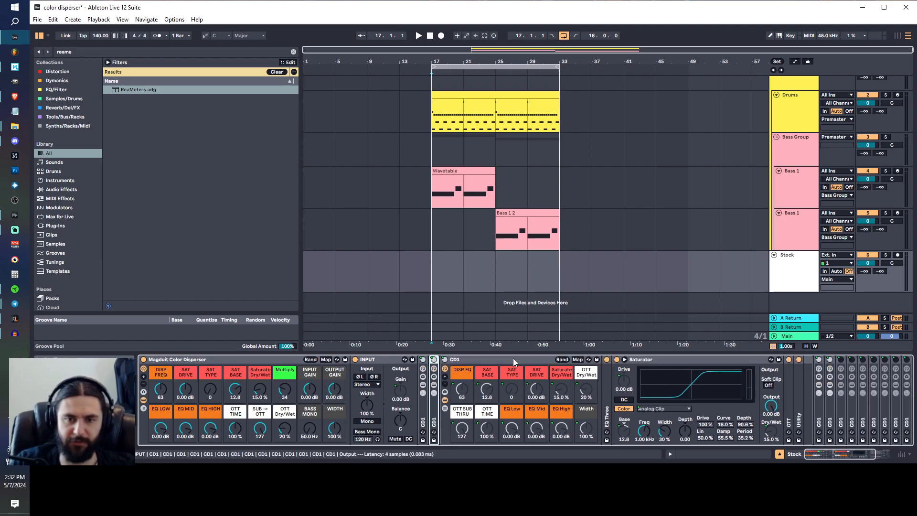
double_click(513, 359)
Step: Lower the Multiply macro to 0 and raise it to 127
left_click(281, 379)
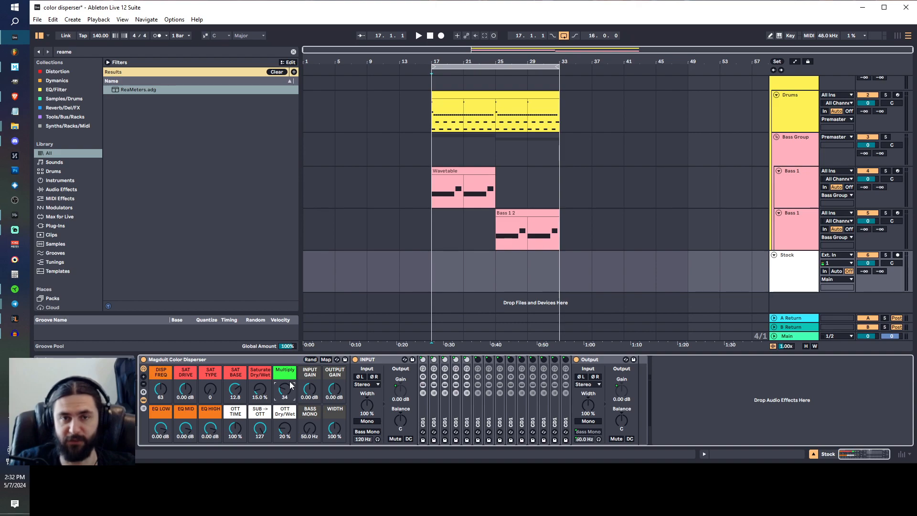
left_click_drag(288, 396, 288, 419)
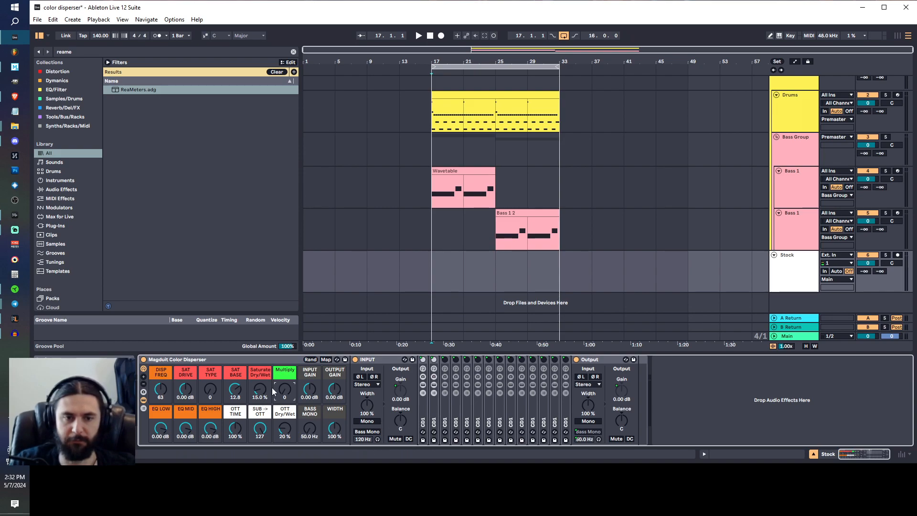
left_click_drag(288, 391, 288, 353)
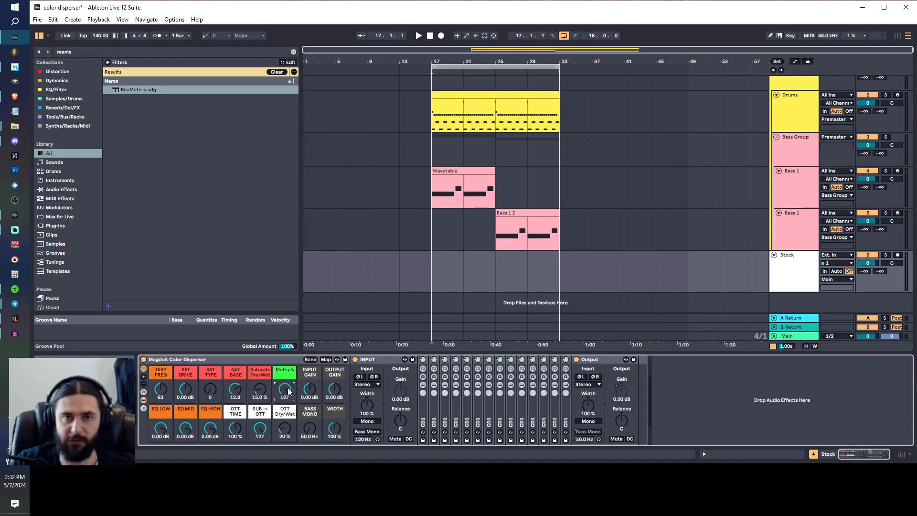
Step: Sweep the Magduit Color Disperser's Multiply macro and set it to 0
mouse_move(280, 400)
left_mouse_down()
mouse_move(281, 430)
mouse_move(285, 395)
left_mouse_up()
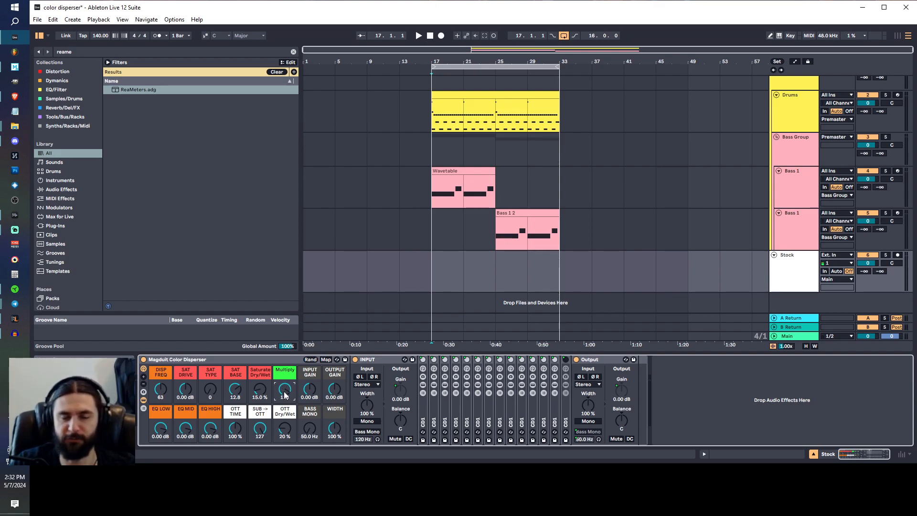
left_click_drag(284, 393, 284, 384)
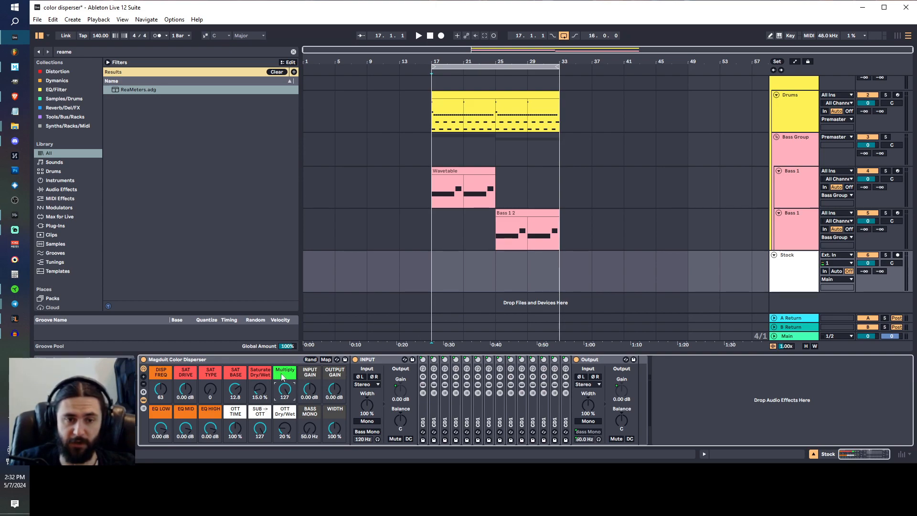
left_click_drag(284, 389, 283, 425)
left_click(300, 375)
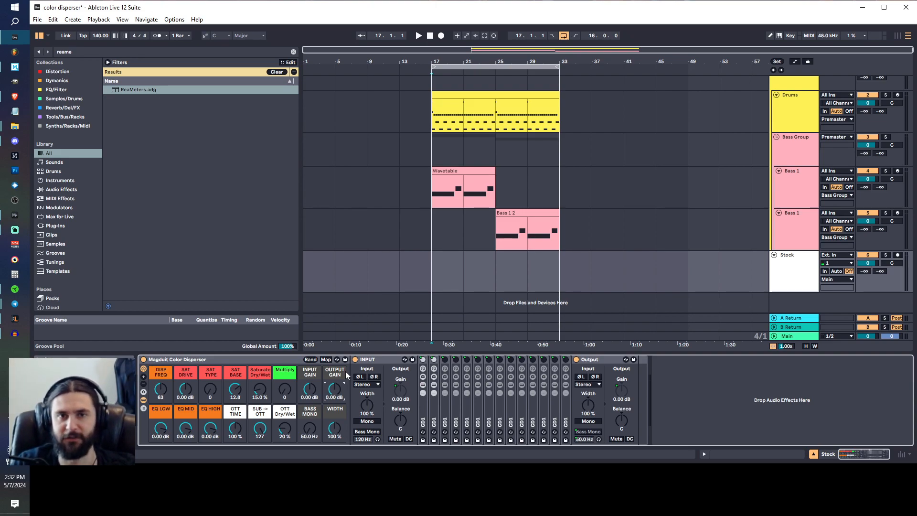
Step: Lower the INPUT GAIN macro to -14.1 dB and turn down OUTPUT GAIN, resetting each to 0.00 dB
left_click_drag(310, 388, 310, 406)
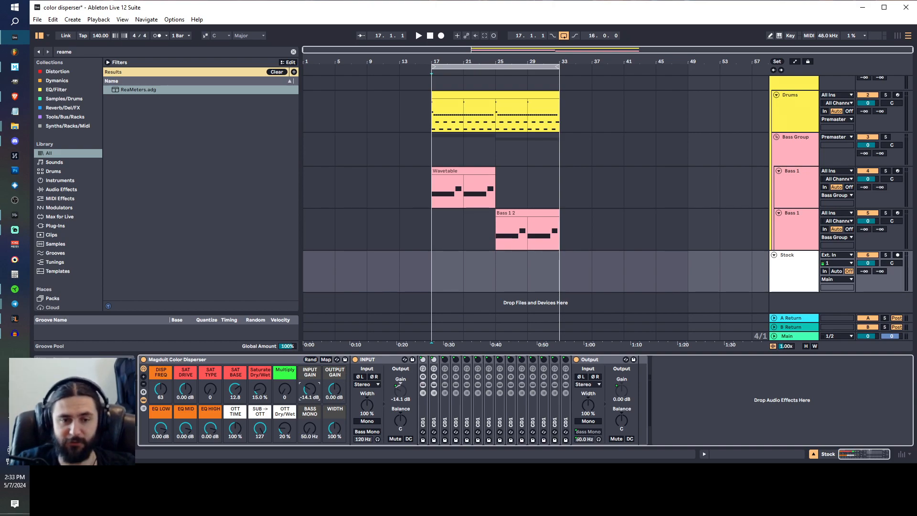
double_click(309, 389)
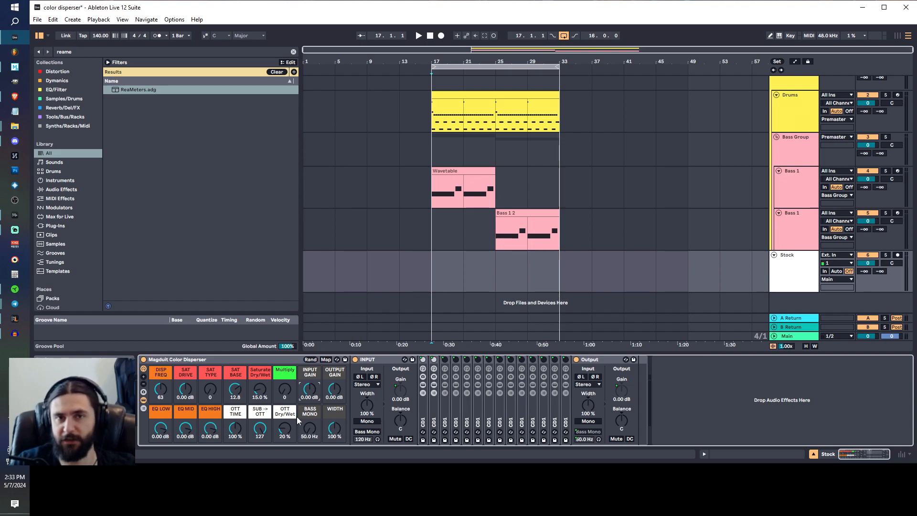
mouse_move(334, 389)
left_mouse_down()
mouse_move(335, 378)
mouse_move(334, 395)
left_mouse_up()
double_click(335, 388)
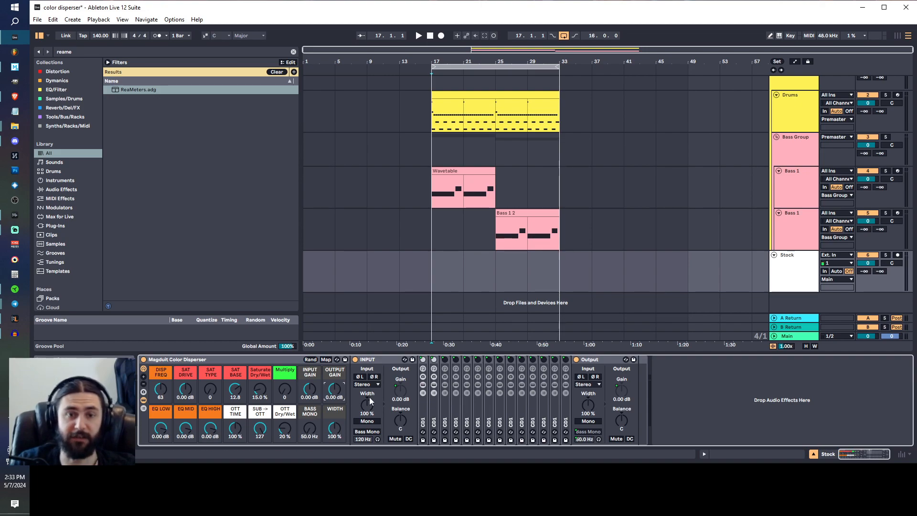
left_click_drag(336, 390, 336, 410)
double_click(335, 389)
left_click(233, 387)
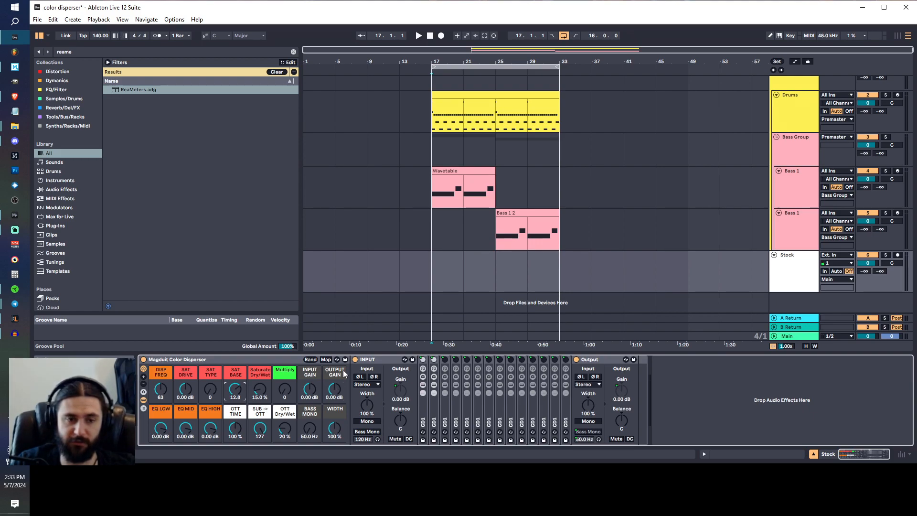
Step: Unfold the first CD1 rack and its OTT device, and fold the rack's Saturator and EQ Three
left_click(237, 419)
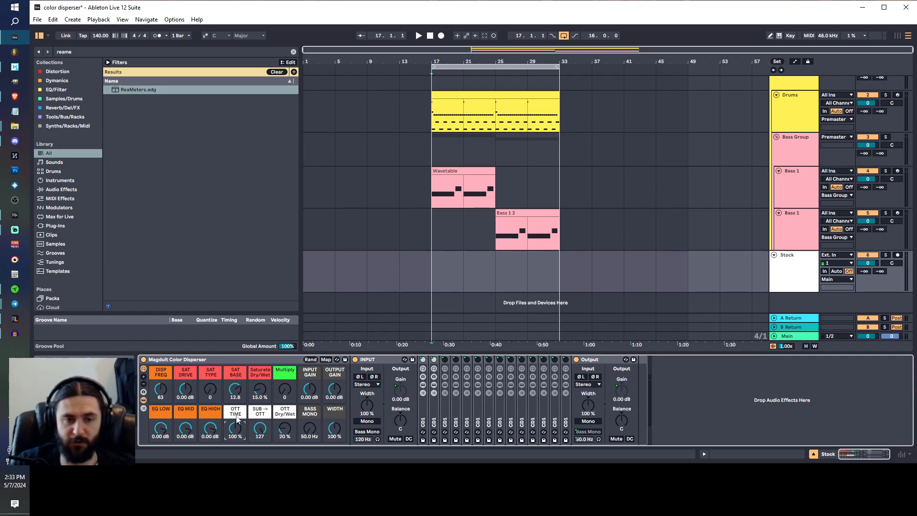
left_click(426, 411)
left_click_drag(617, 397, 576, 397)
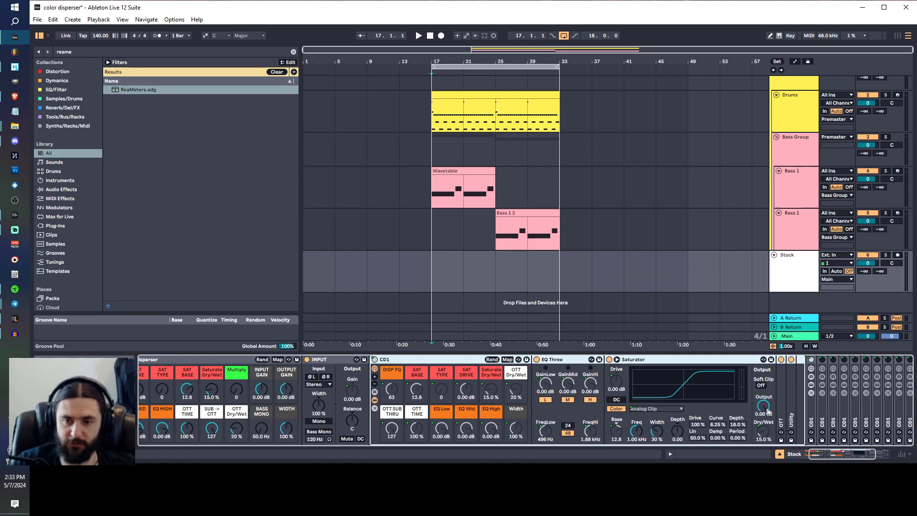
double_click(780, 406)
double_click(680, 363)
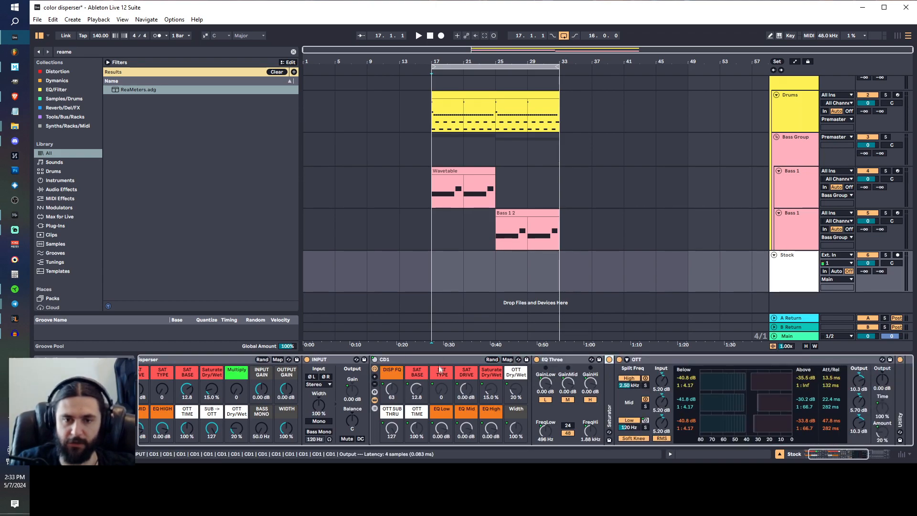
double_click(551, 360)
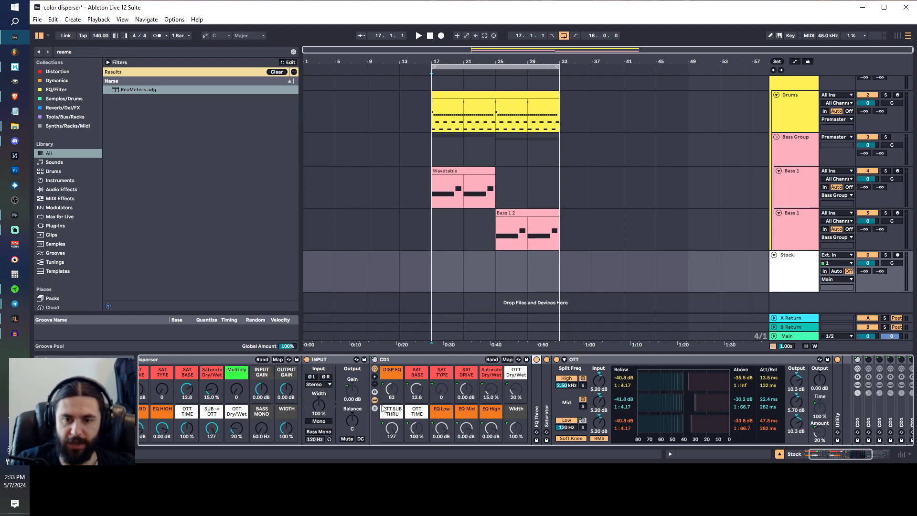
Step: Raise the Magduit Color Disperser's OTT TIME macro to 1000 % and set it to 64 %
left_click_drag(244, 408, 321, 396)
mouse_move(235, 429)
left_mouse_down()
mouse_move(235, 406)
mouse_move(234, 432)
left_mouse_up()
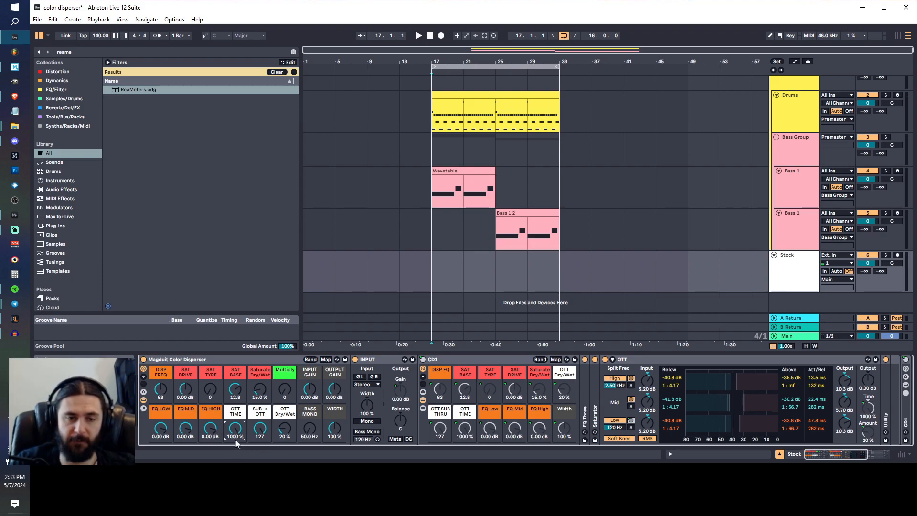
left_click_drag(235, 428, 261, 433)
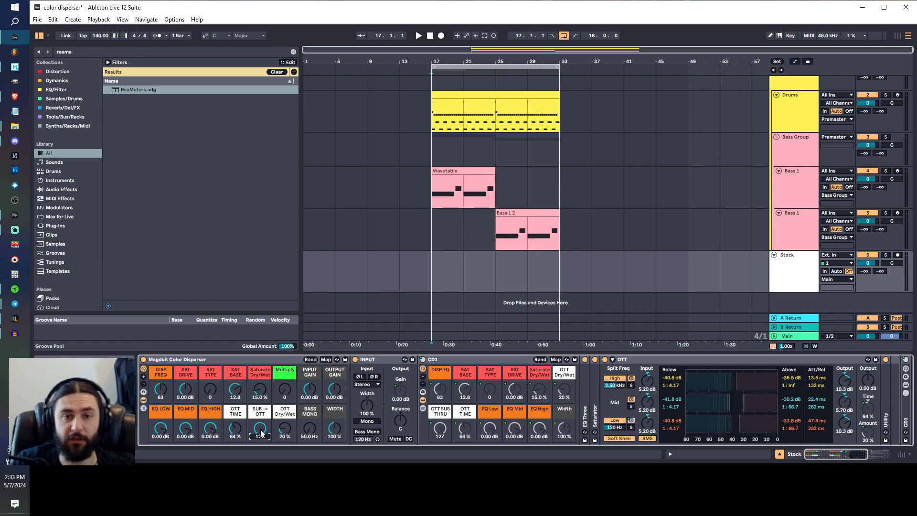
Step: Switch the SUB -> OTT macro between 0 and 127 repeatedly, ending at 127
left_click_drag(261, 431, 261, 433)
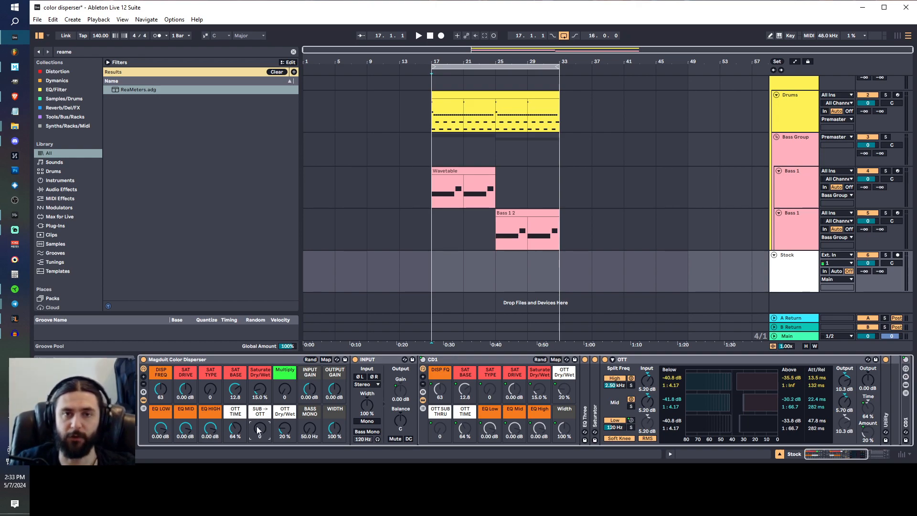
mouse_move(257, 431)
left_mouse_down()
mouse_move(257, 421)
mouse_move(257, 431)
left_mouse_up()
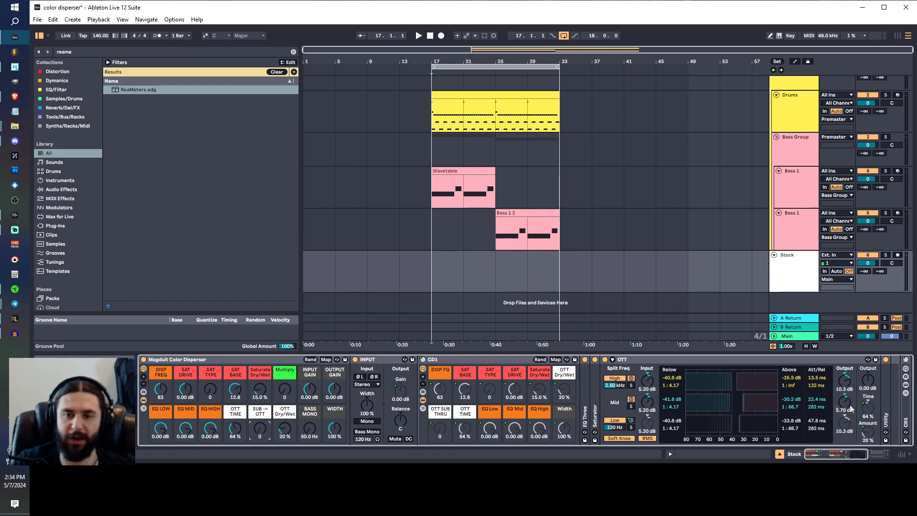
left_click_drag(258, 428, 260, 434)
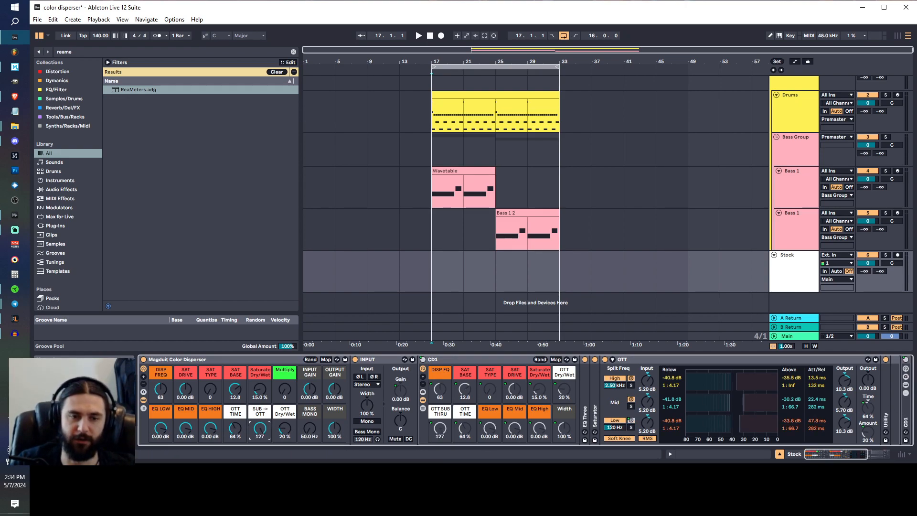
double_click(260, 433)
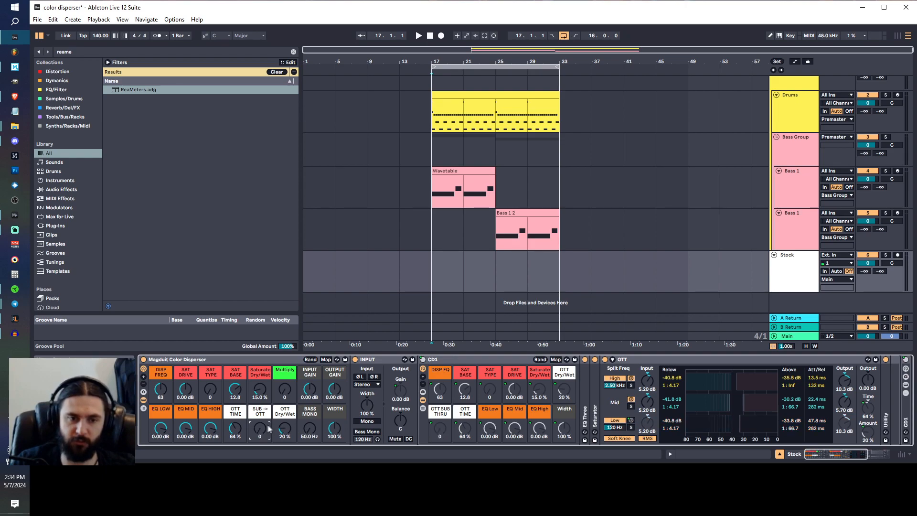
left_click_drag(258, 428, 258, 362)
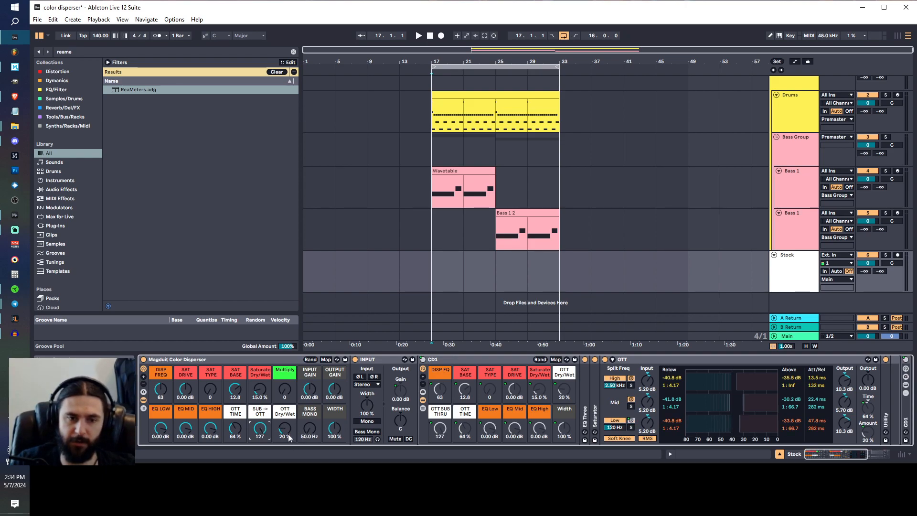
Step: Sweep the OTT Dry/Wet macro up to 100 % and down to 4.7 %, and set it to 14 %
left_click_drag(285, 429, 285, 441)
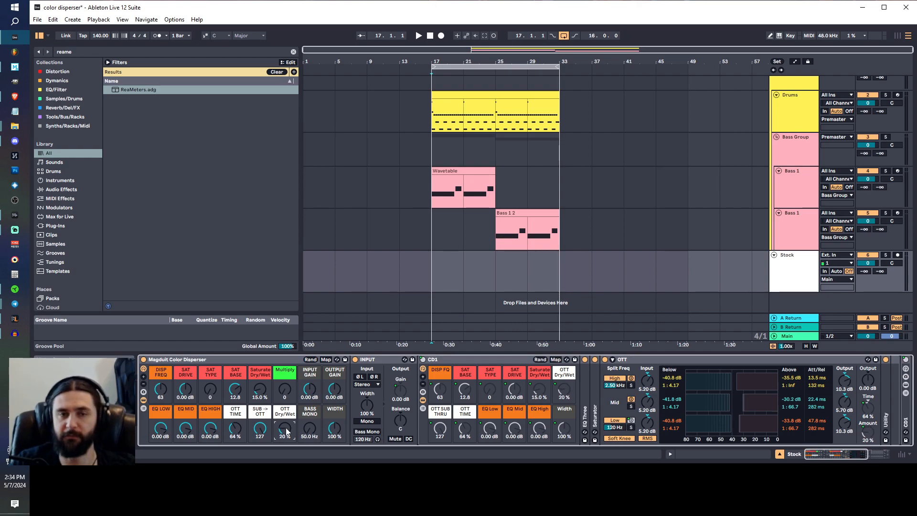
left_click_drag(286, 431, 287, 411)
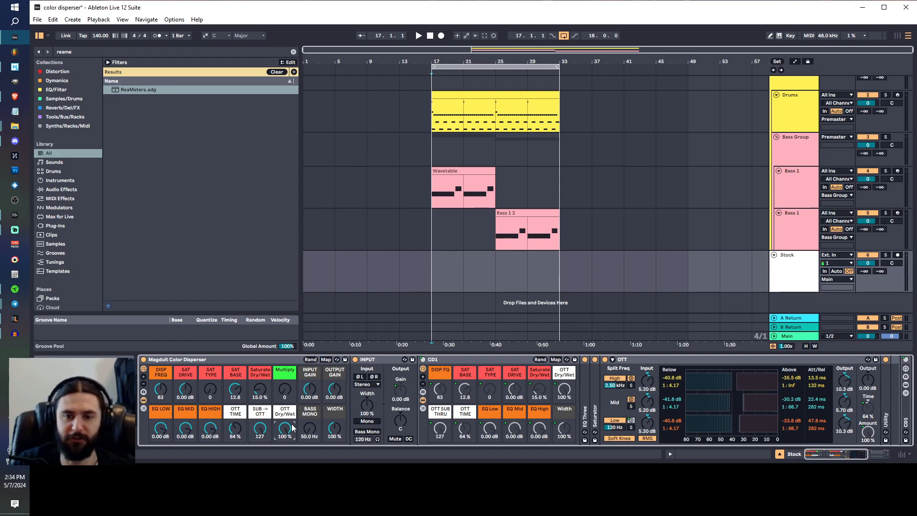
left_click_drag(293, 426, 292, 478)
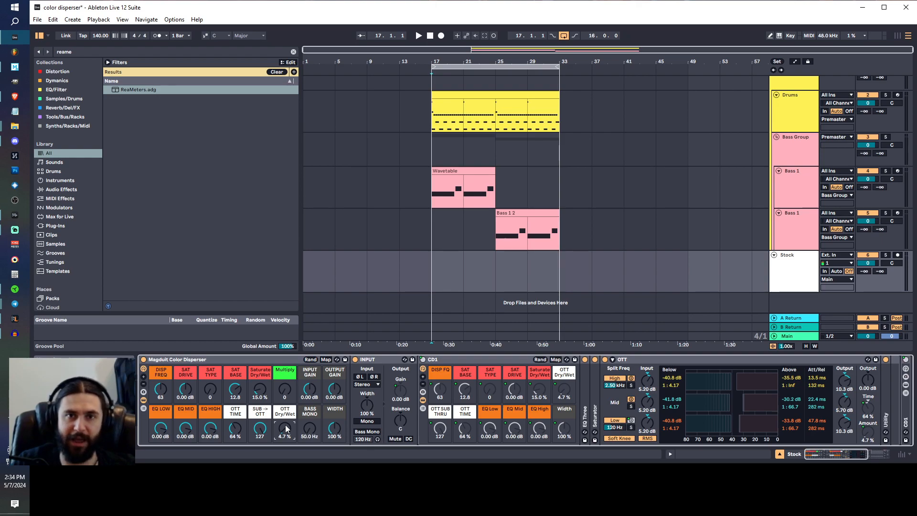
mouse_move(286, 428)
left_mouse_down()
mouse_move(285, 415)
mouse_move(286, 429)
left_mouse_up()
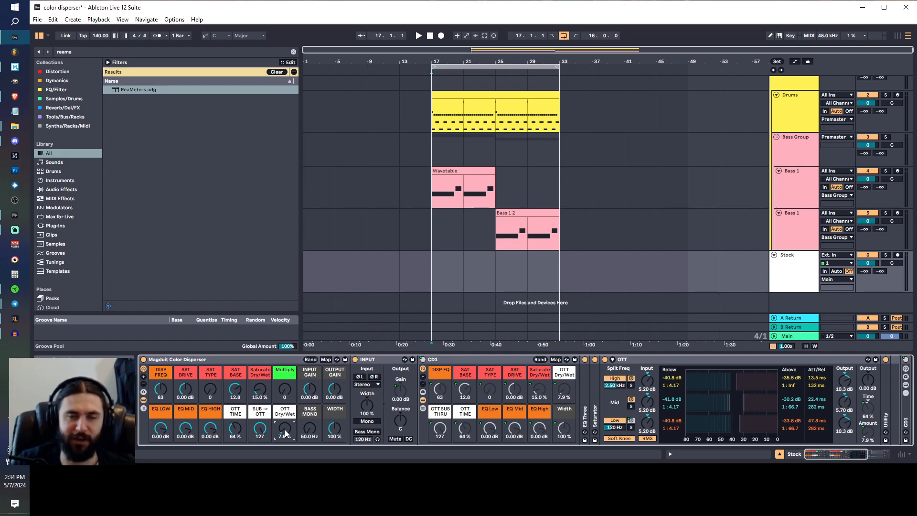
scroll(285, 433, "up", 3)
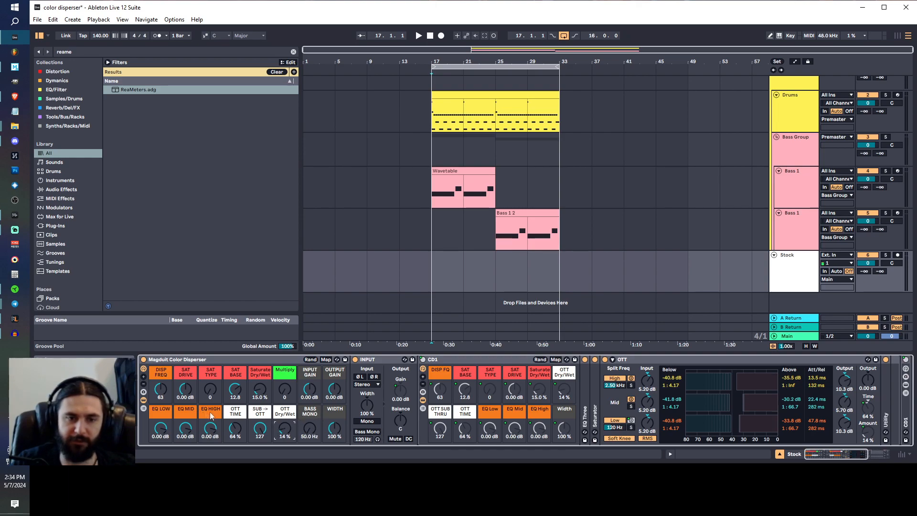
Step: Raise the BASS MONO macro to 500 Hz and return it to 50.0 Hz
left_click_drag(306, 439, 310, 425)
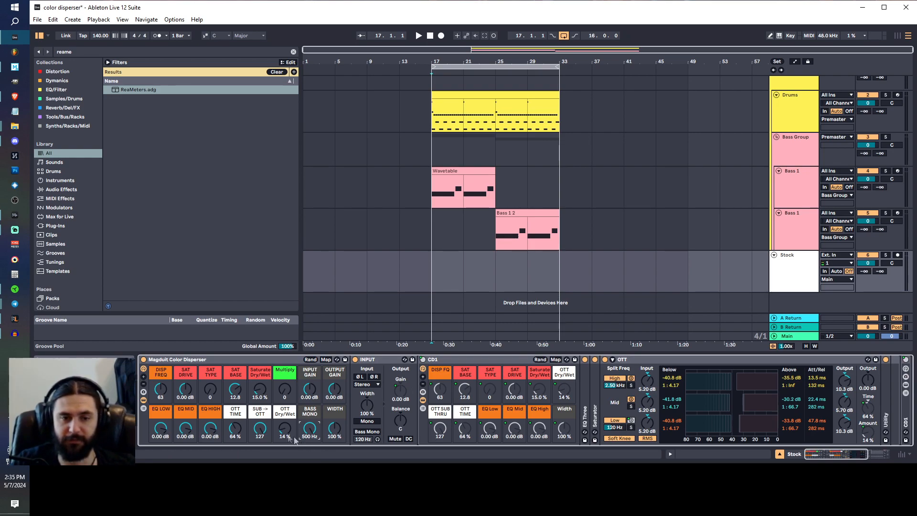
mouse_move(542, 506)
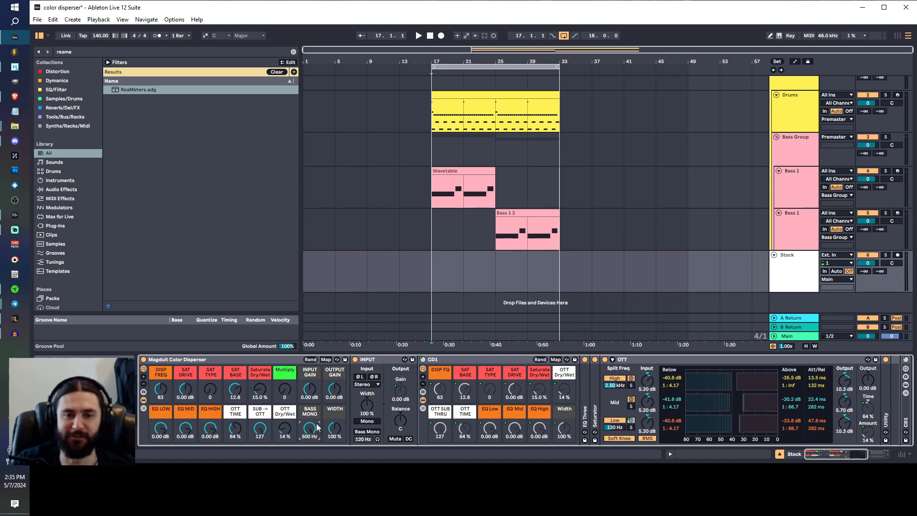
left_click_drag(310, 429, 309, 444)
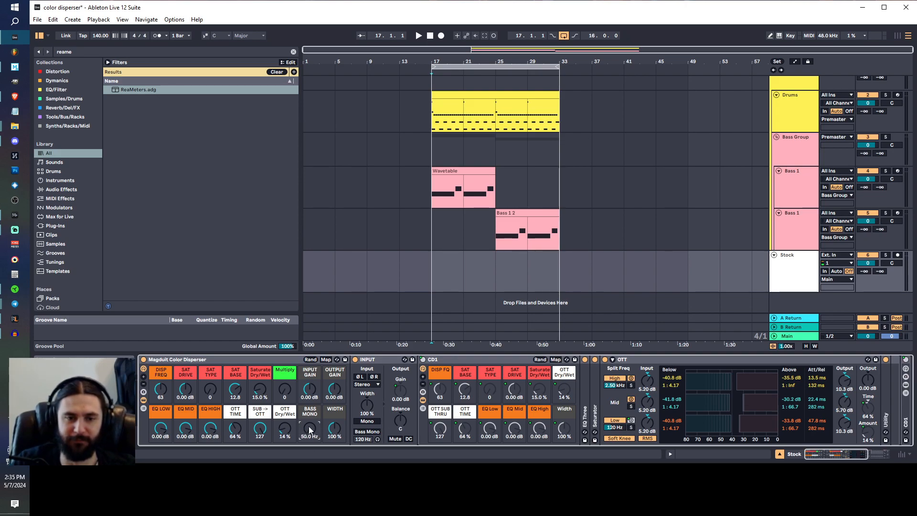
Step: Fold the OTT device in the first CD1 rack and unfold its Utility device
left_click(335, 433)
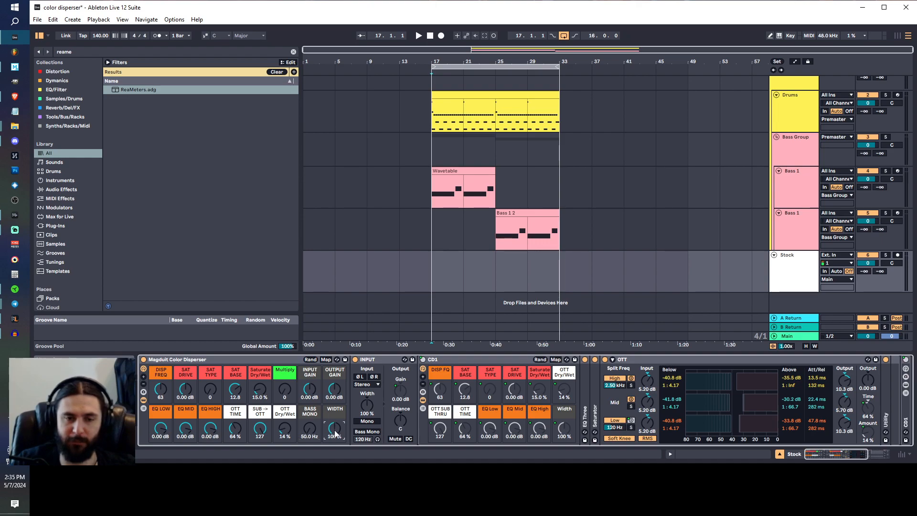
double_click(684, 361)
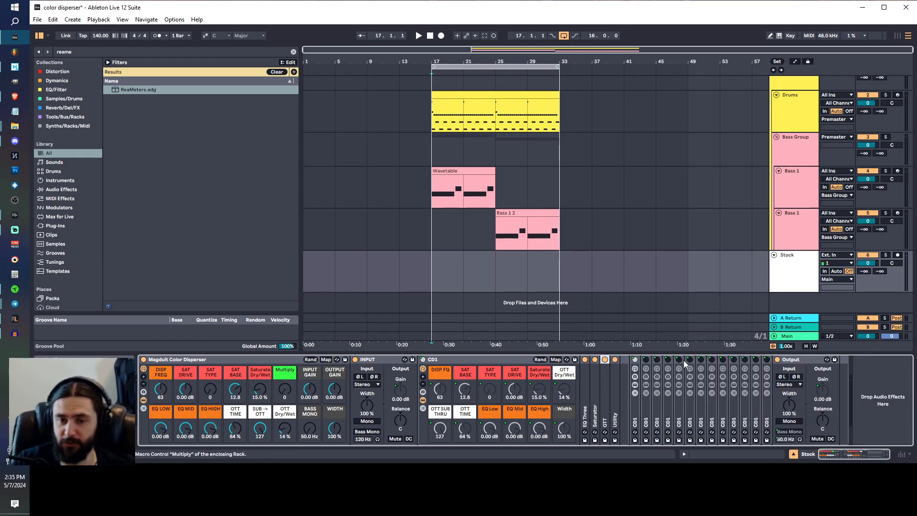
double_click(614, 414)
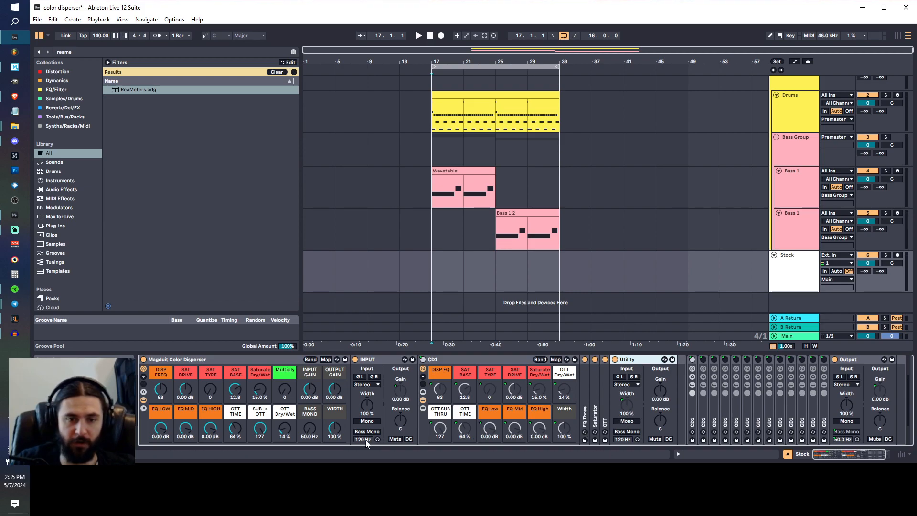
Step: Sweep the WIDTH macro up to 400 % and down to 36 %, and leave it at 46 %
left_click_drag(335, 428, 335, 393)
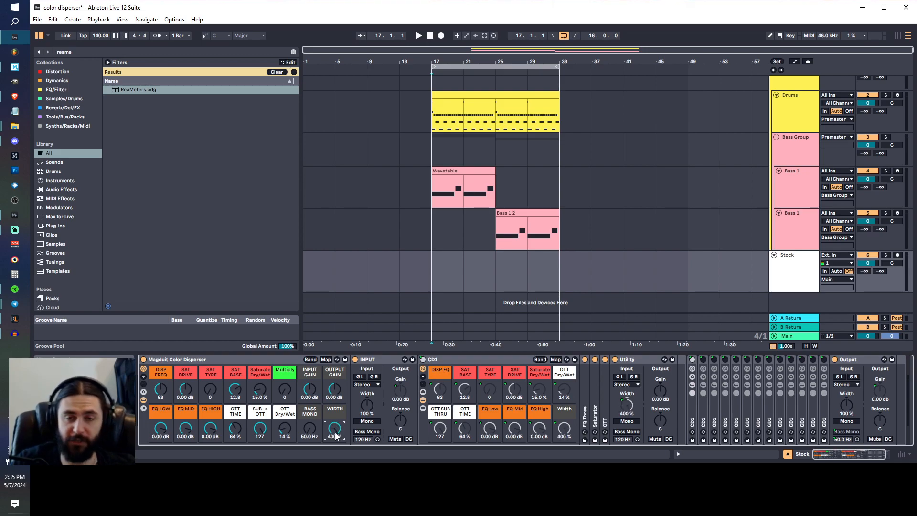
left_click_drag(336, 436, 336, 473)
mouse_move(335, 426)
left_mouse_down()
mouse_move(335, 461)
mouse_move(335, 422)
left_mouse_up()
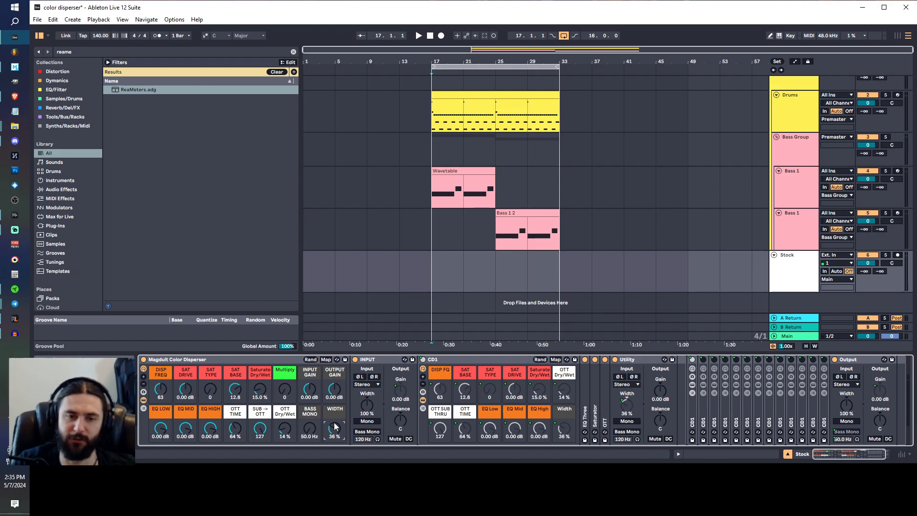
left_click_drag(334, 426, 335, 401)
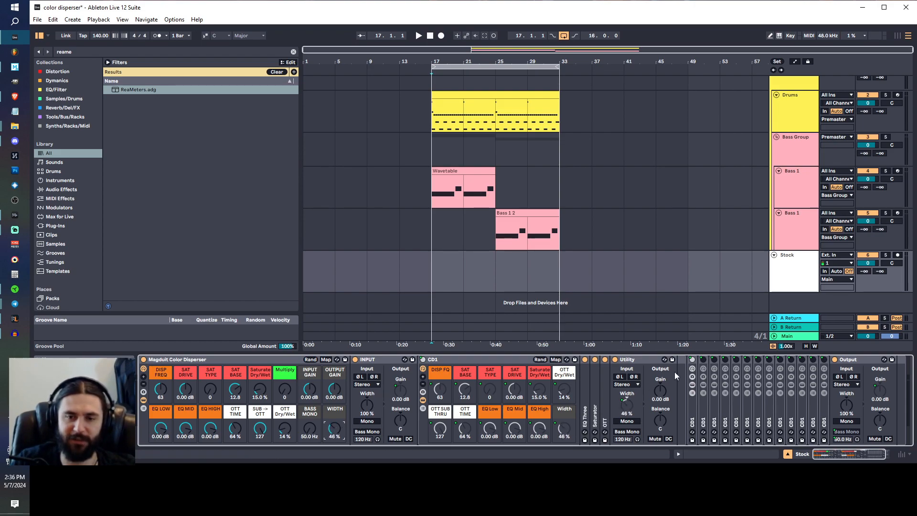
Step: Raise the WIDTH macro to 300 %, fine-tune it to 295 %, and set OTT Dry/Wet to 51 %
mouse_move(620, 491)
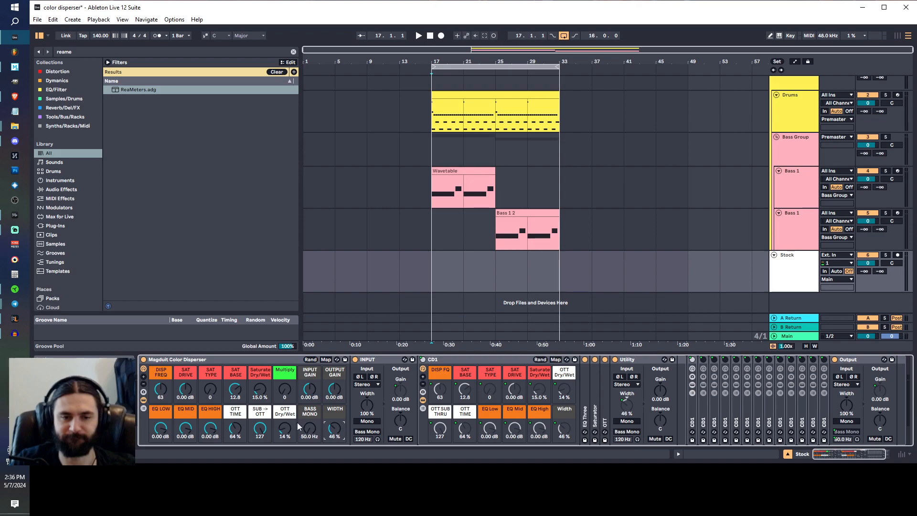
left_click_drag(334, 429, 333, 406)
mouse_move(334, 433)
left_mouse_down()
mouse_move(335, 454)
mouse_move(335, 425)
left_mouse_up()
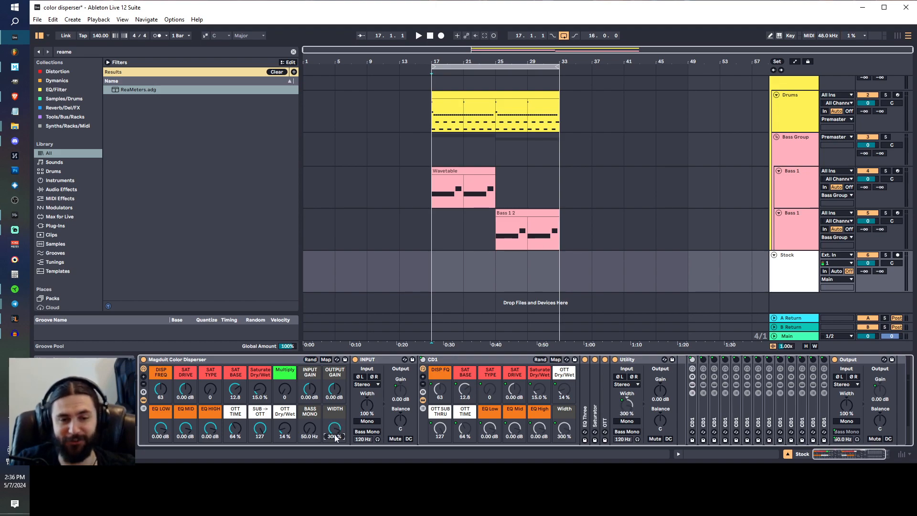
left_click_drag(337, 431, 338, 430)
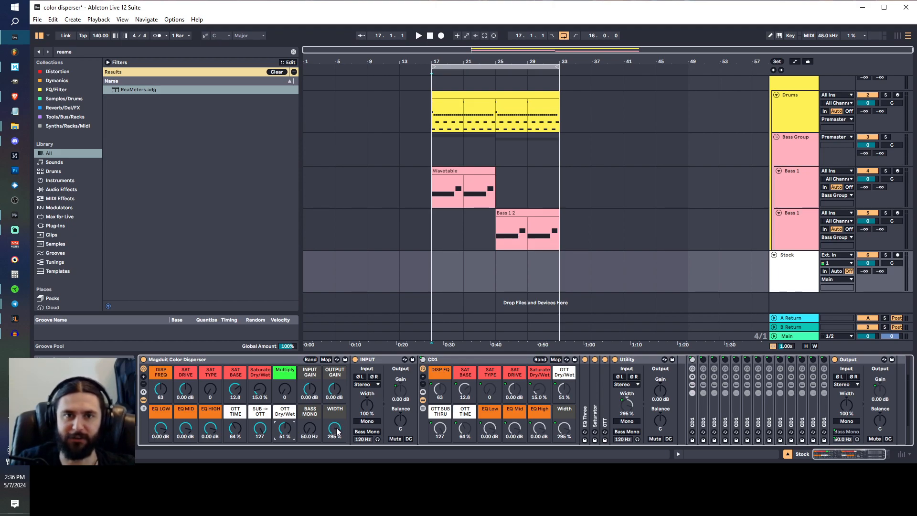
Step: Sweep WIDTH down to 0.0 %, reset WIDTH to 100 %, OTT Dry/Wet to 20 % and OTT TIME to 100 %, and fold the CD1 rack
left_click_drag(335, 434, 336, 478)
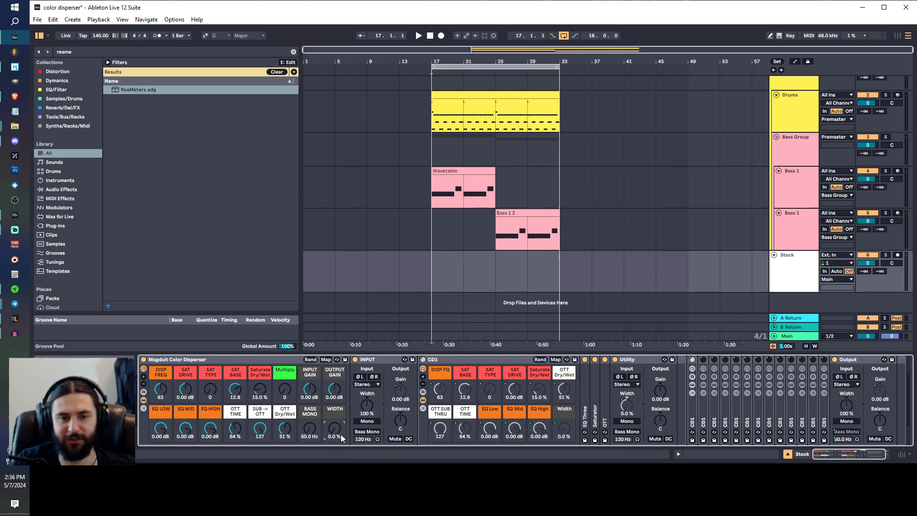
left_click_drag(340, 433, 340, 430)
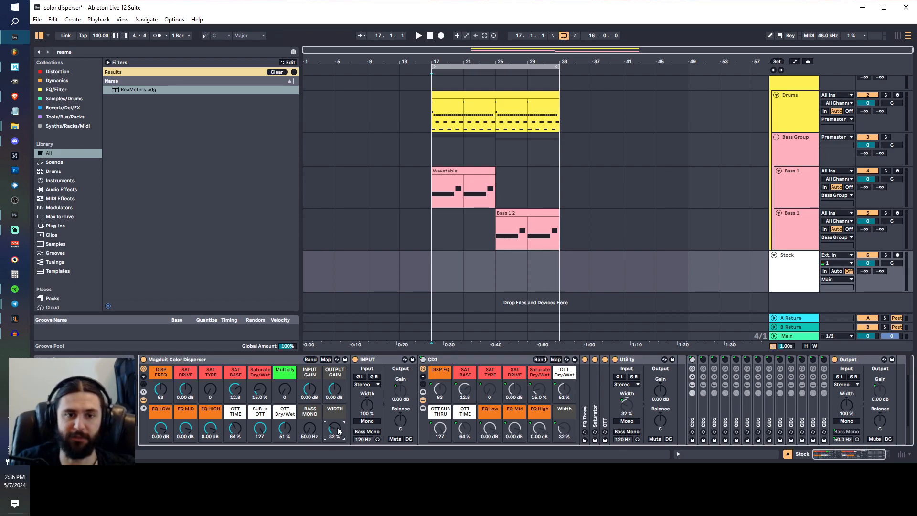
double_click(338, 431)
double_click(288, 432)
double_click(235, 432)
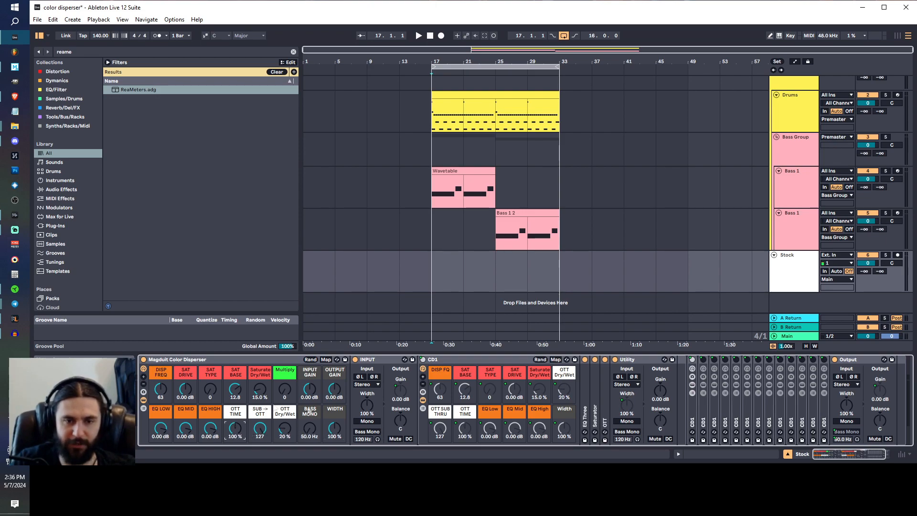
double_click(493, 362)
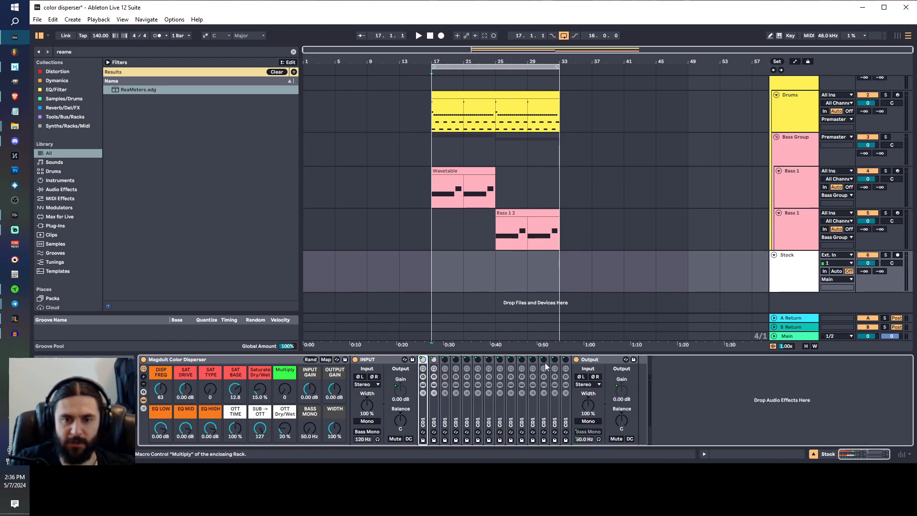
Step: Insert a new MIDI track below the Stock track and load the Vital instrument onto it
left_click(793, 271)
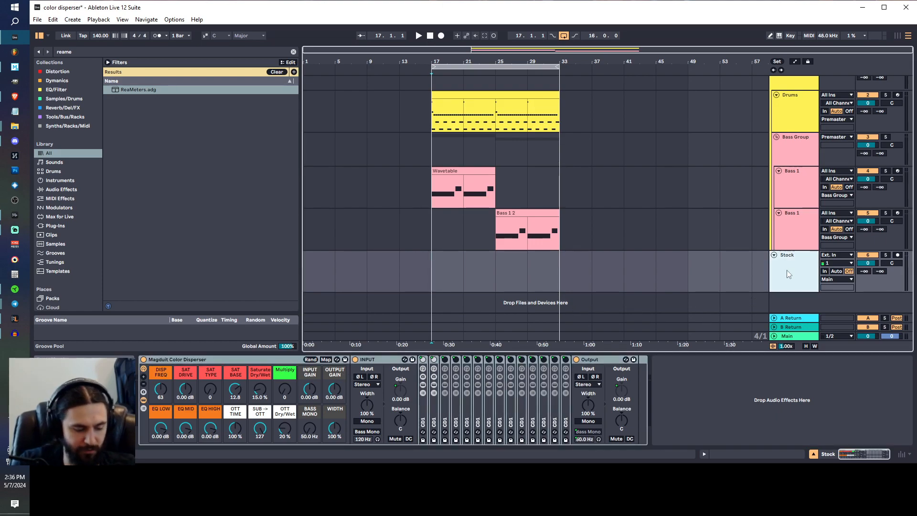
key("ctrl+shift+t")
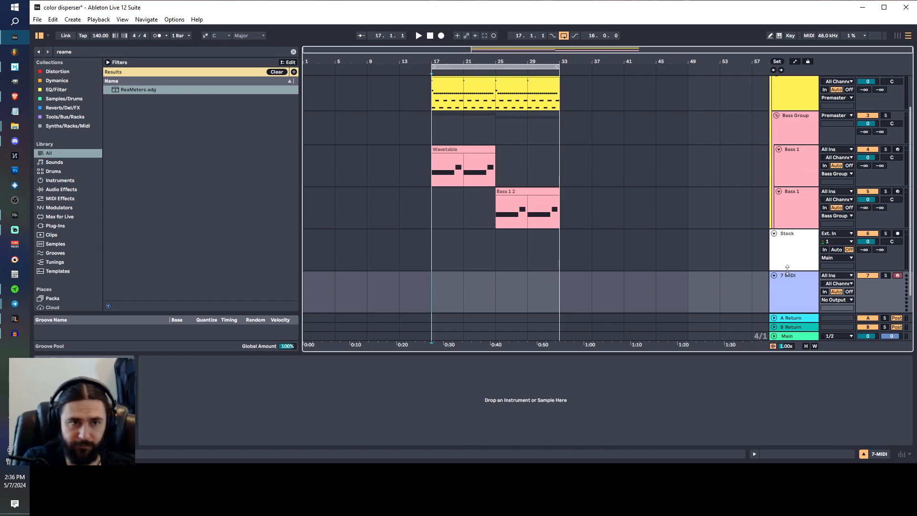
key("ctrl+f")
key("BackSpace")
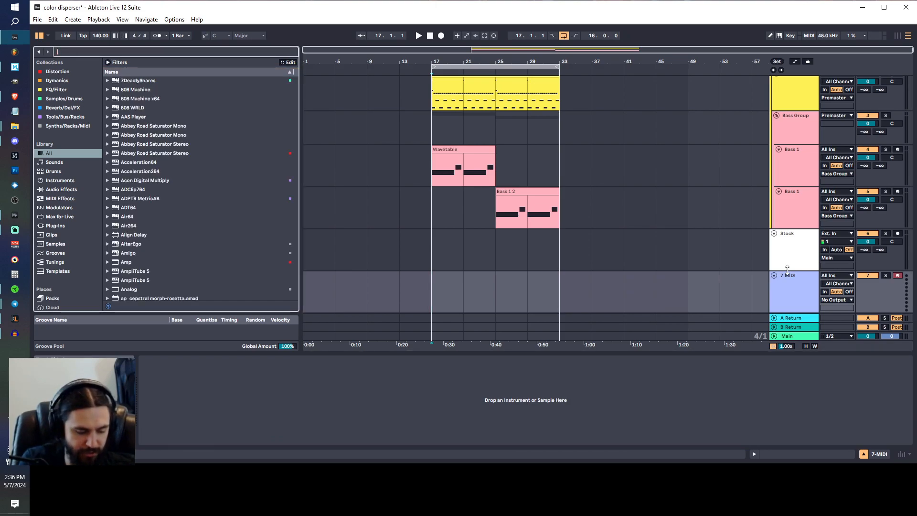
type("vital")
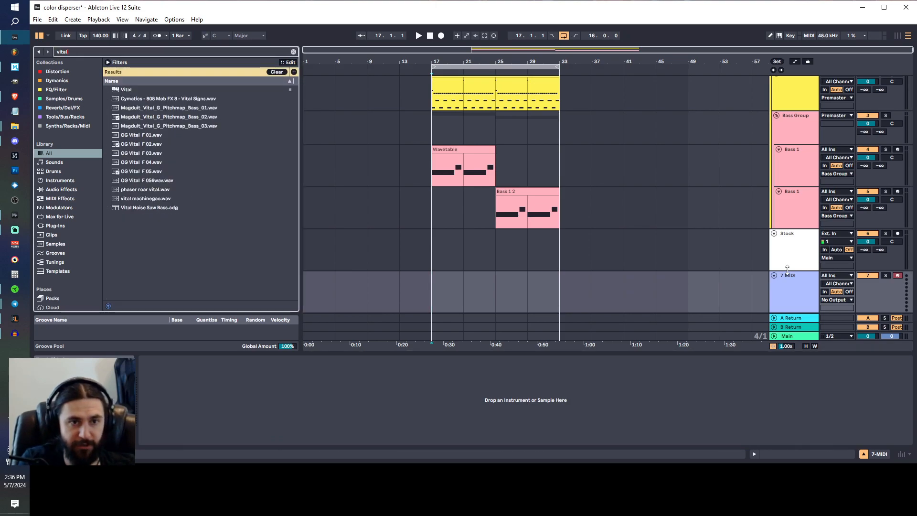
key("Down")
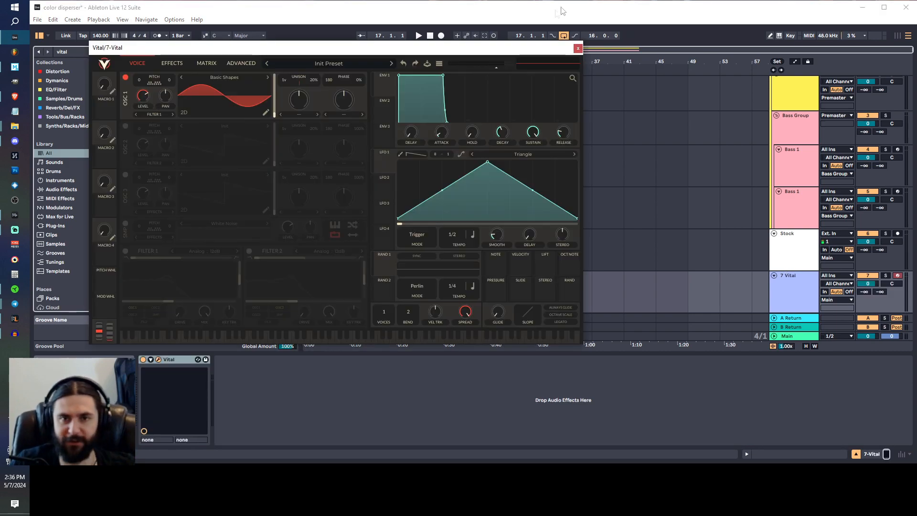
Step: Browse Vital's wavetable folders for OSC 1 and load the Factory wavetable Drink the Juice
left_click_drag(468, 48, 561, 87)
left_click(429, 97)
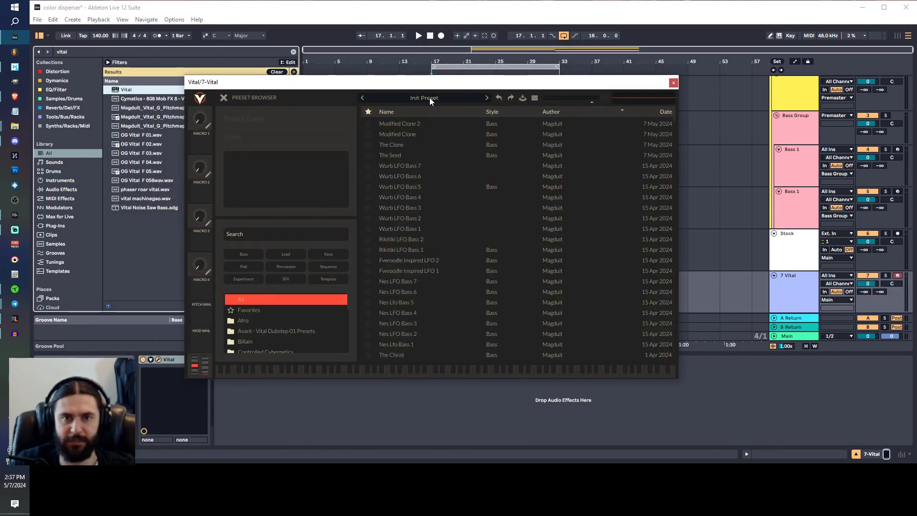
left_click(429, 97)
left_click(330, 112)
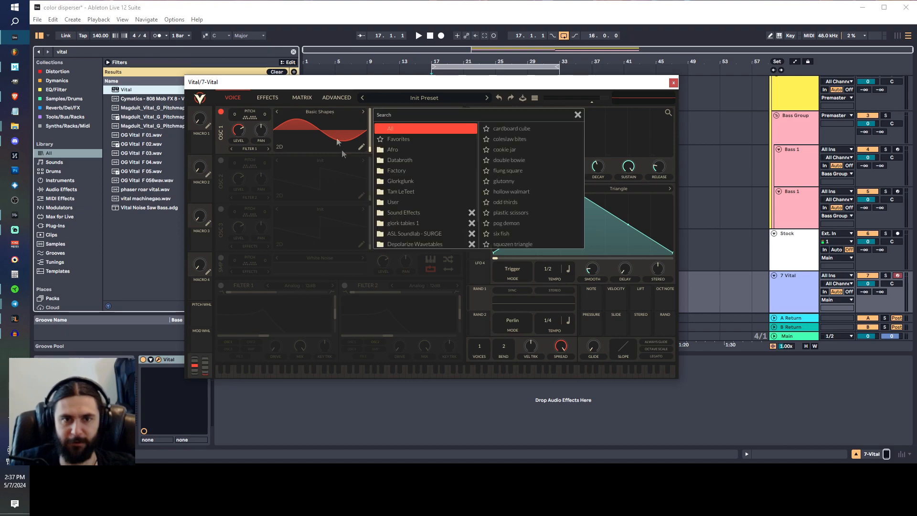
left_click(432, 231)
scroll(557, 207, "down", 5)
scroll(555, 207, "down", 10)
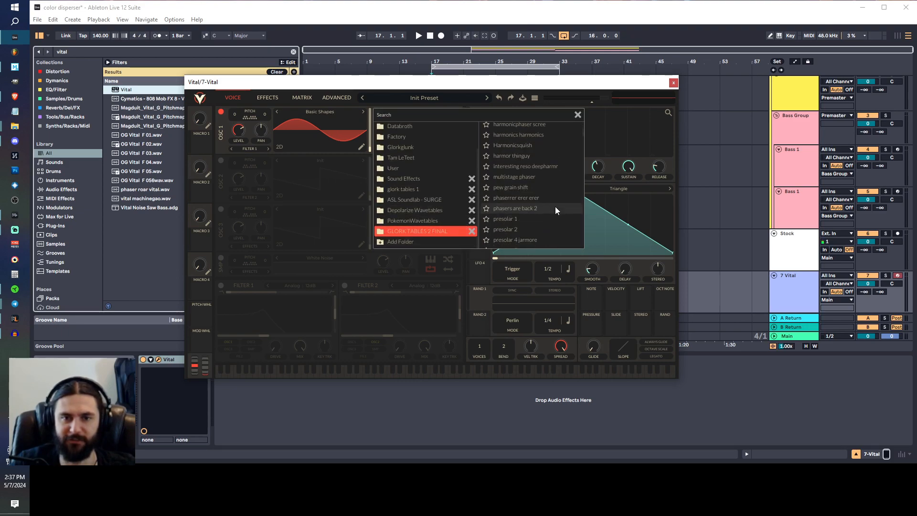
scroll(421, 174, "up", 3)
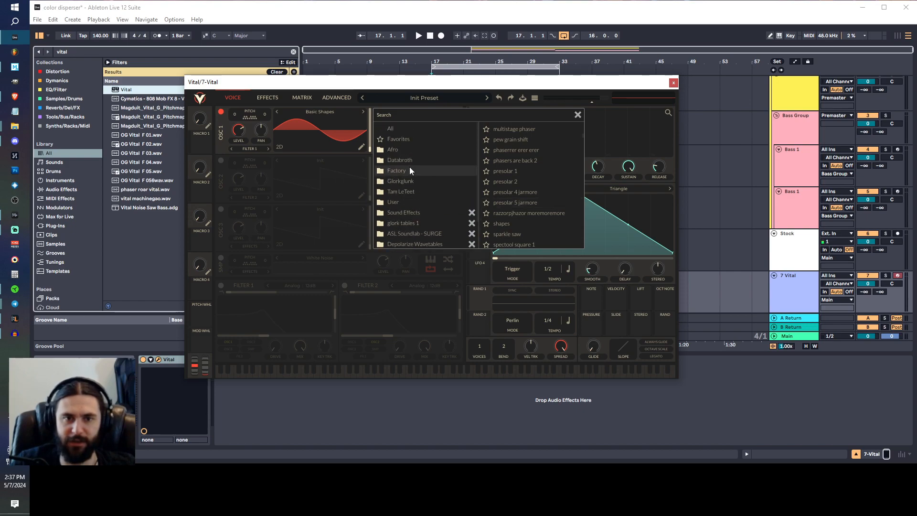
left_click(409, 170)
scroll(523, 224, "up", 3)
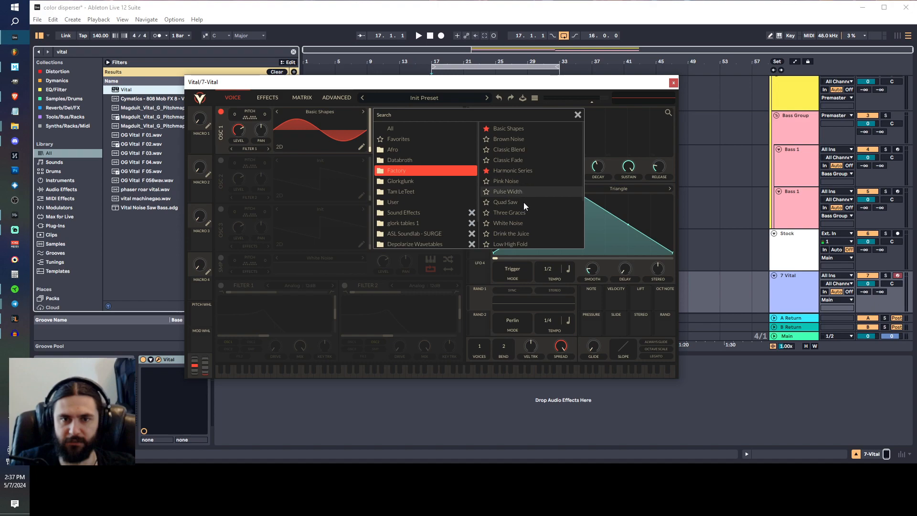
left_click(518, 233)
Step: Enable the computer MIDI keyboard, lower its octave to the C0 to D1 range and audition the sound with low notes
left_click(779, 36)
key("f")
key("z")
key("f")
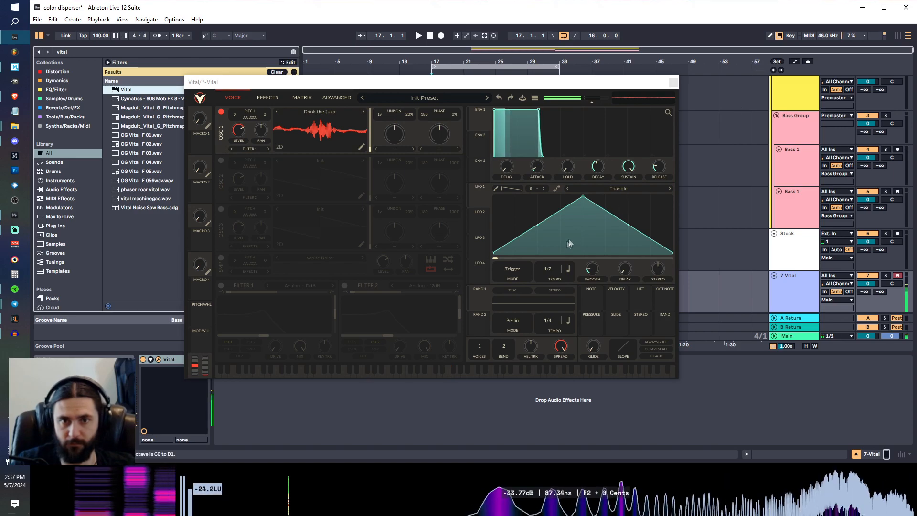
key("z")
key("f")
key("f")
Step: Modulate the OSC 1 wavetable position with LFO 1 and reshape the LFO into a two-segment rising ramp
left_click_drag(480, 198, 362, 131)
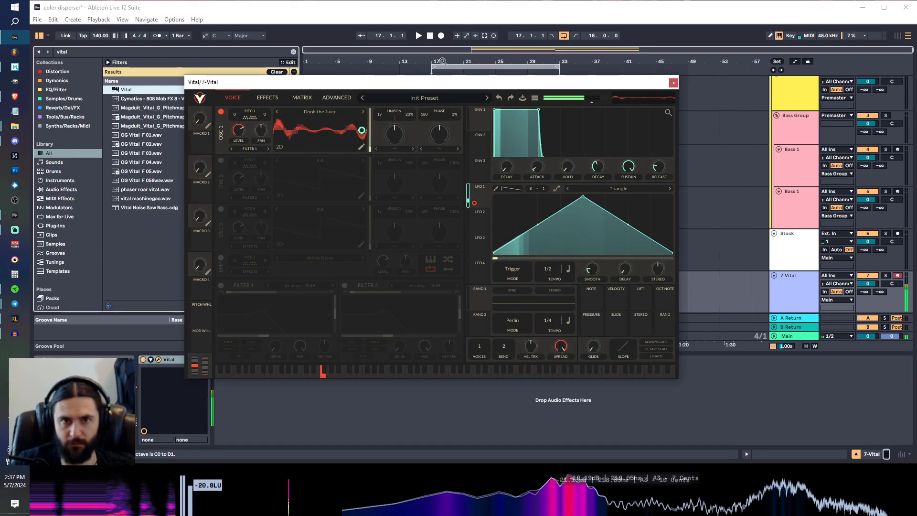
left_click_drag(582, 196, 539, 228)
key("f")
double_click(610, 209)
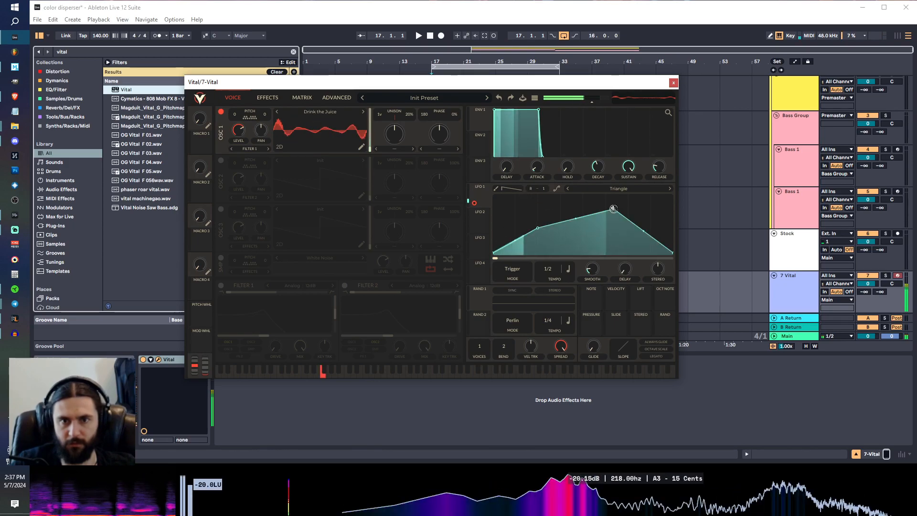
left_click_drag(611, 209, 673, 179)
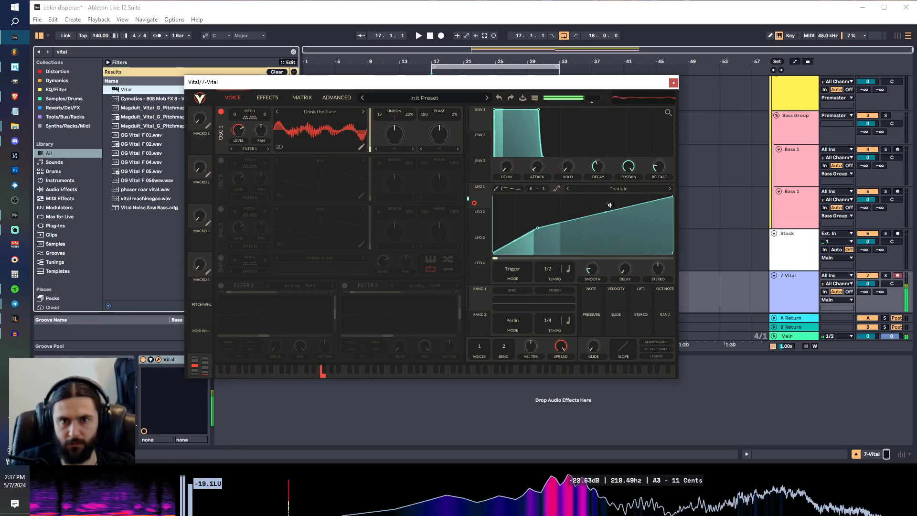
Step: Set LFO 1 to Envelope mode and reshape its curve to peak about two thirds through and dip slightly at the end, auditioning notes
left_click(512, 268)
left_click(515, 295)
key("f")
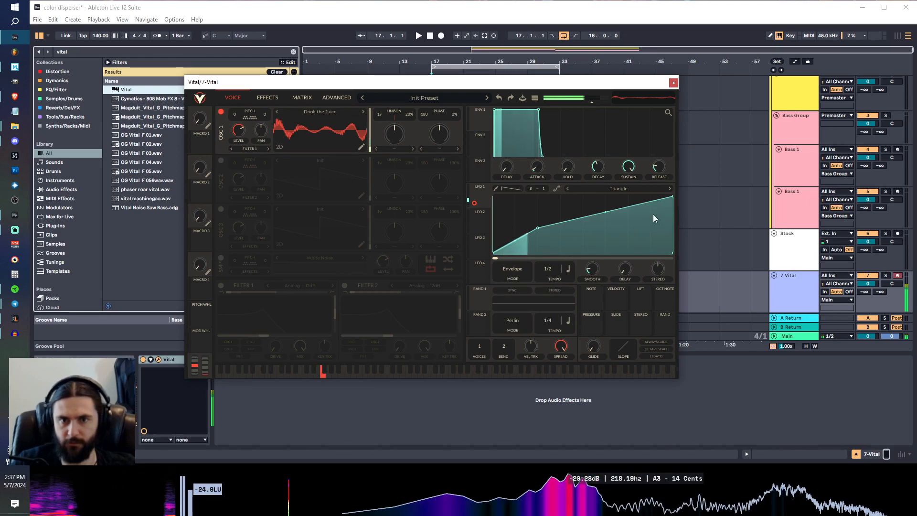
mouse_move(674, 196)
left_mouse_down()
mouse_move(679, 216)
mouse_move(673, 195)
left_mouse_up()
key("f")
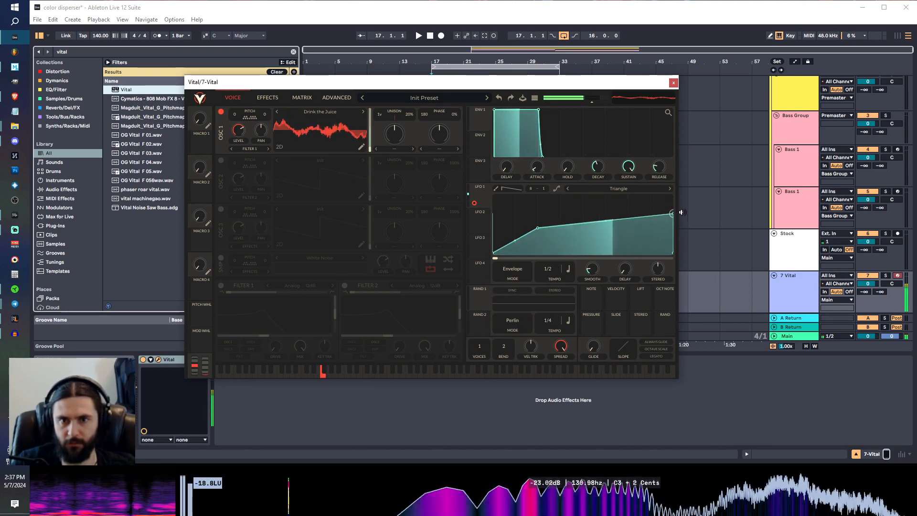
left_click_drag(611, 208, 607, 193)
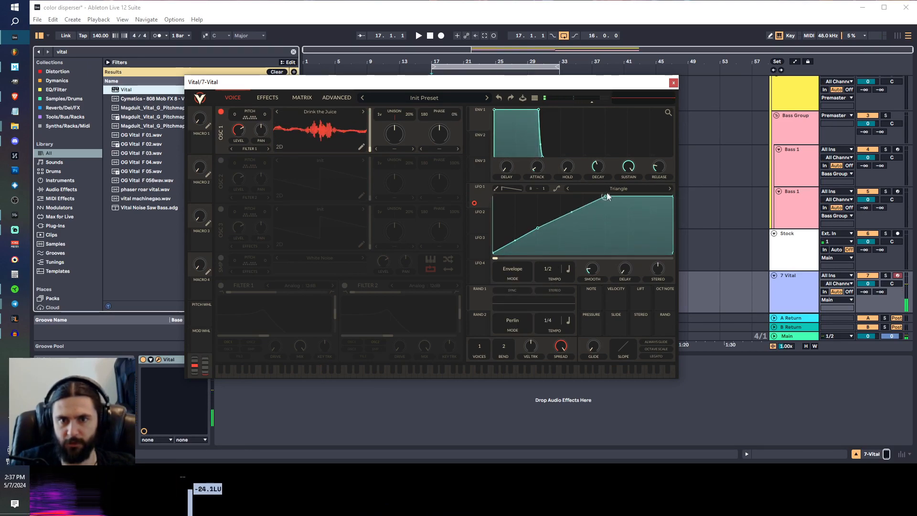
key("f")
left_click_drag(673, 194, 676, 213)
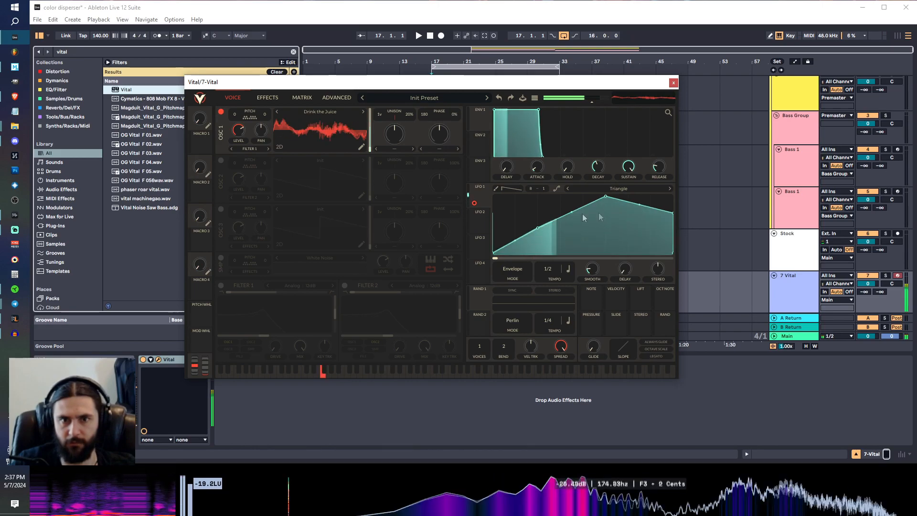
Step: Close the Vital window, search the browser for "color di" and load Magduit Color Disperser.adg after Vital
left_click(673, 82)
key("ctrl+f")
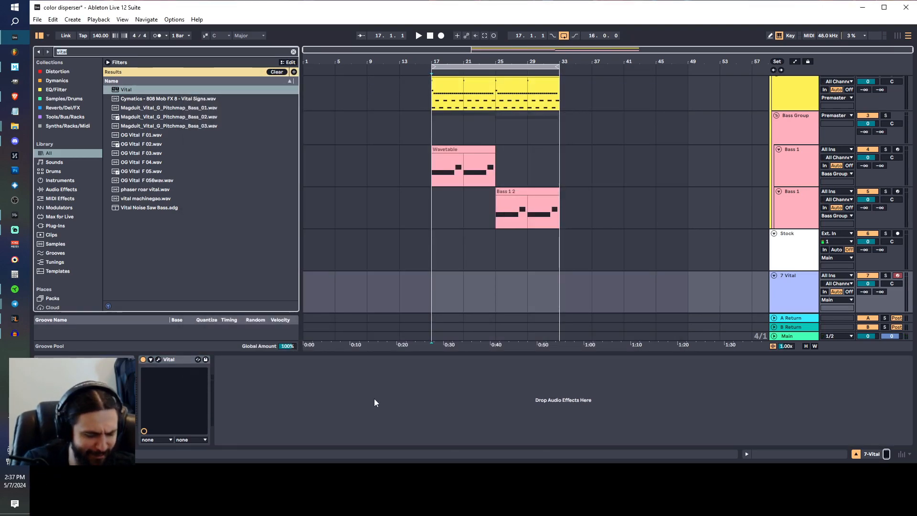
type("color di")
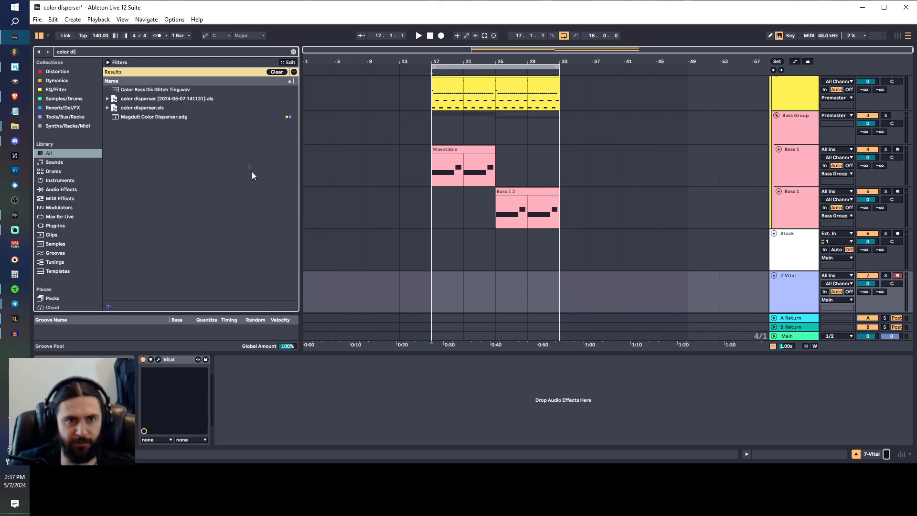
double_click(202, 117)
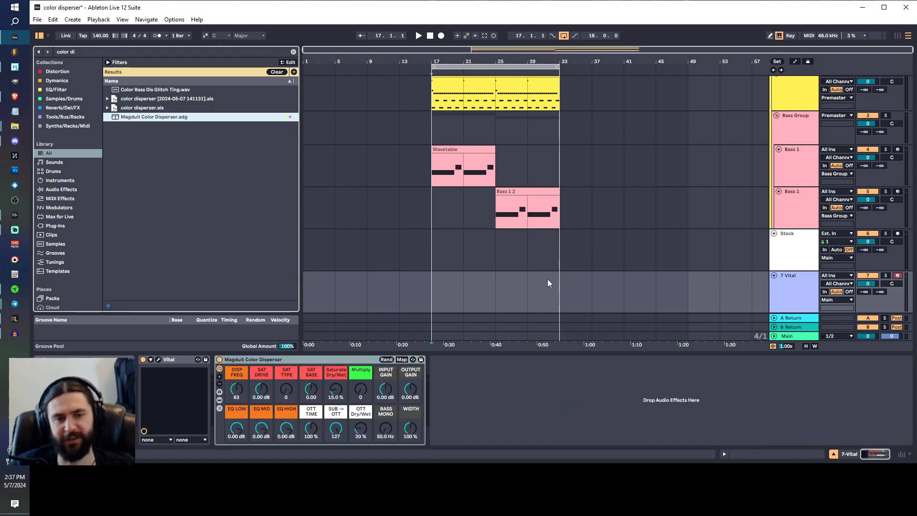
Step: Sweep DISP FREQ up to 106 and set it to 47, with Multiply at 104, OTT Dry/Wet at 26 % and SUB -> OTT at 0
left_click_drag(238, 387, 239, 401)
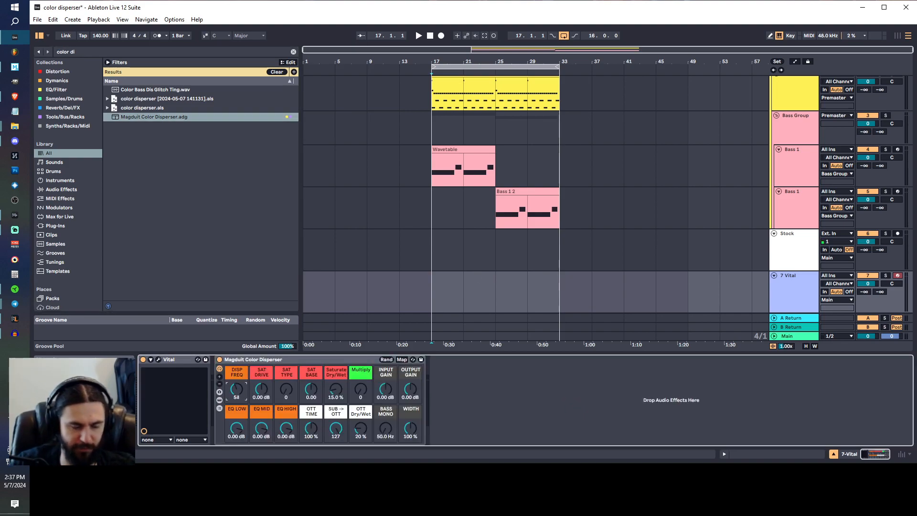
left_click_drag(239, 388, 239, 346)
left_click_drag(354, 387, 355, 386)
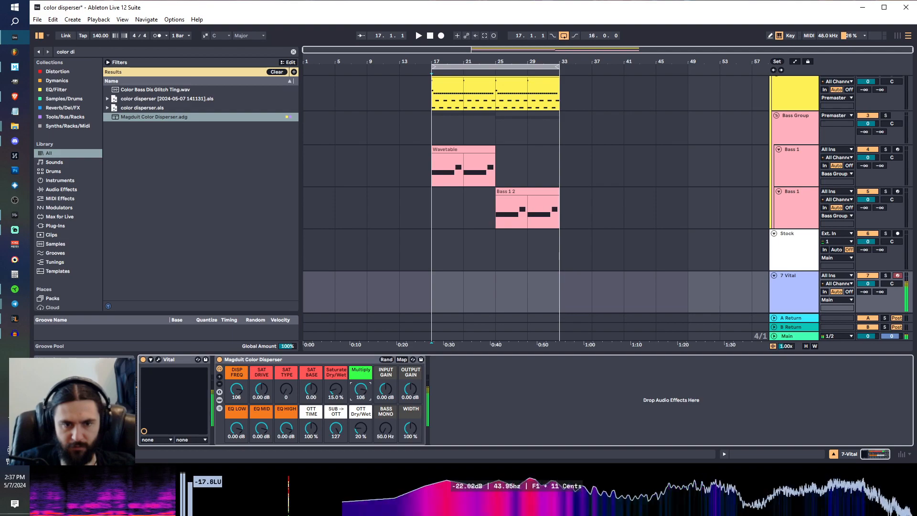
left_click_drag(236, 388, 237, 388)
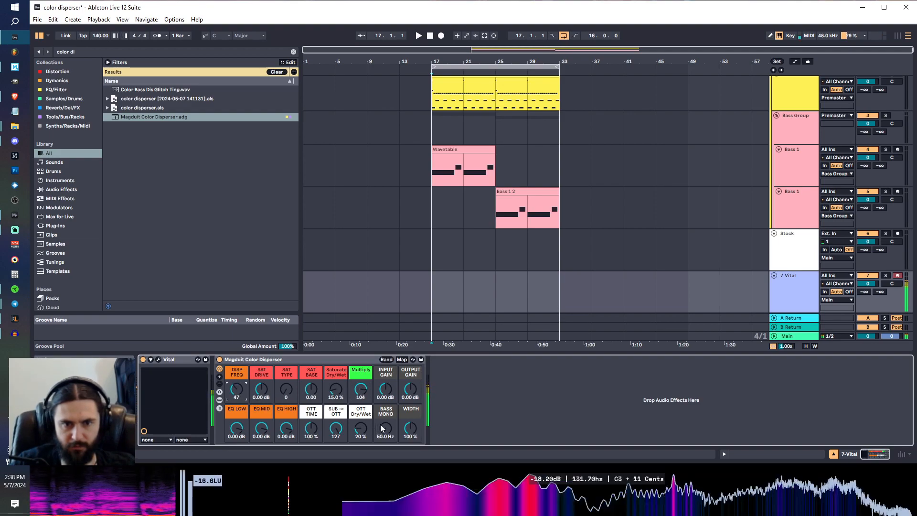
left_click_drag(361, 428, 335, 425)
double_click(337, 429)
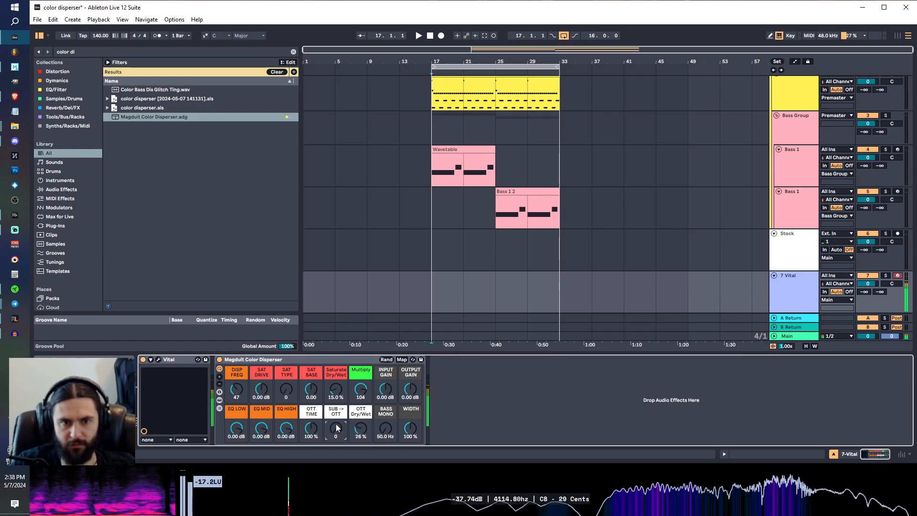
Step: Set SAT TYPE to 47, SAT DRIVE to -1.42 dB, BASS MONO to 500 Hz and WIDTH to 210 %
left_click_drag(282, 395, 282, 387)
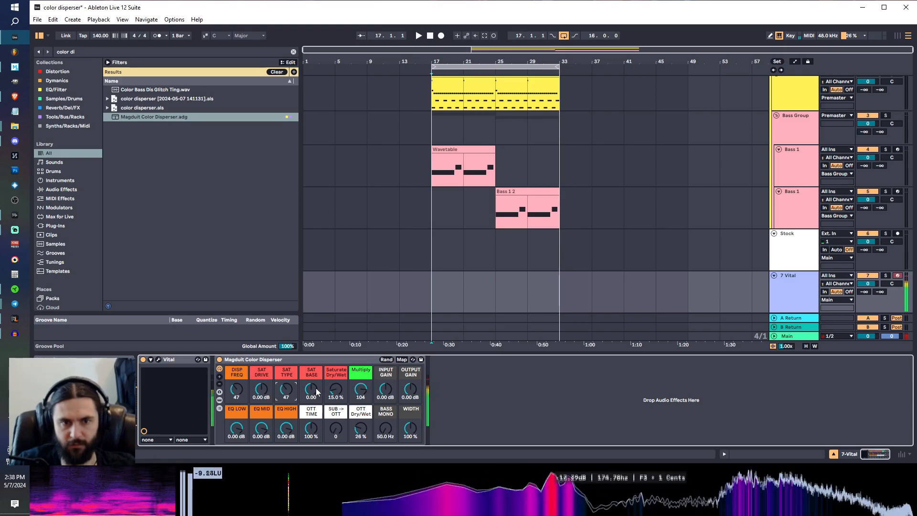
left_click_drag(261, 390, 261, 395)
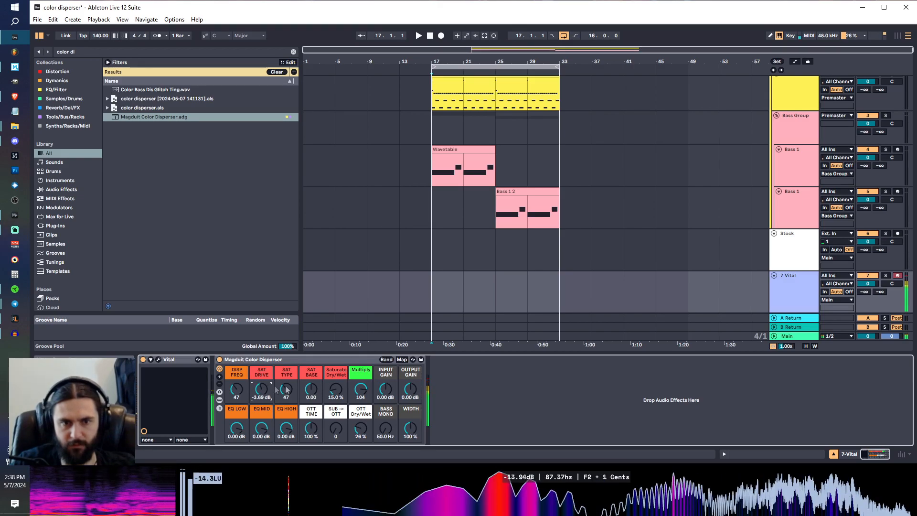
left_click_drag(383, 430, 384, 382)
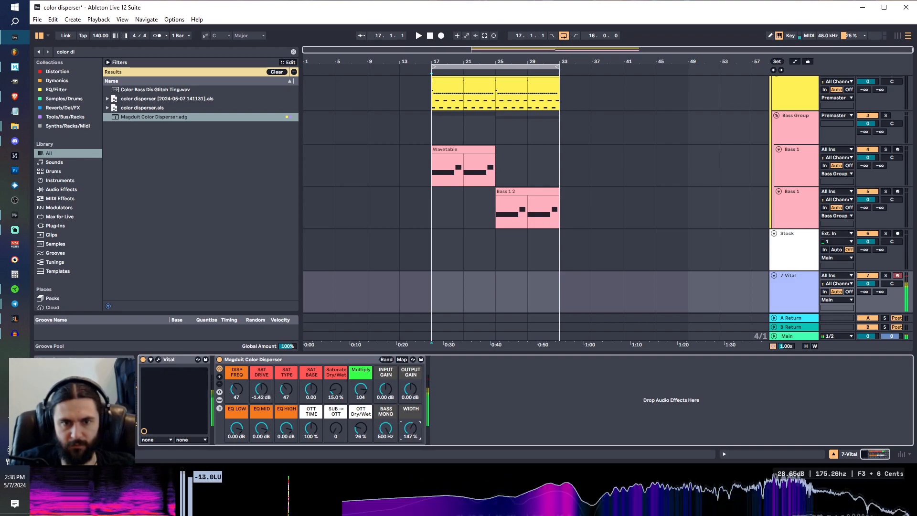
left_click_drag(410, 428, 410, 425)
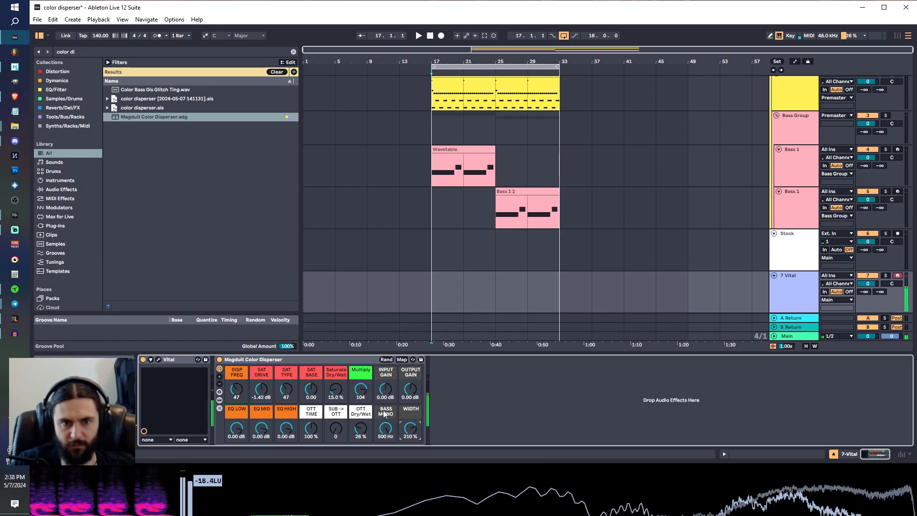
Step: Adjust OTT Dry/Wet through 40 % to 35 % and lower DISP FREQ to 27
left_click(356, 430)
left_click_drag(356, 430, 356, 425)
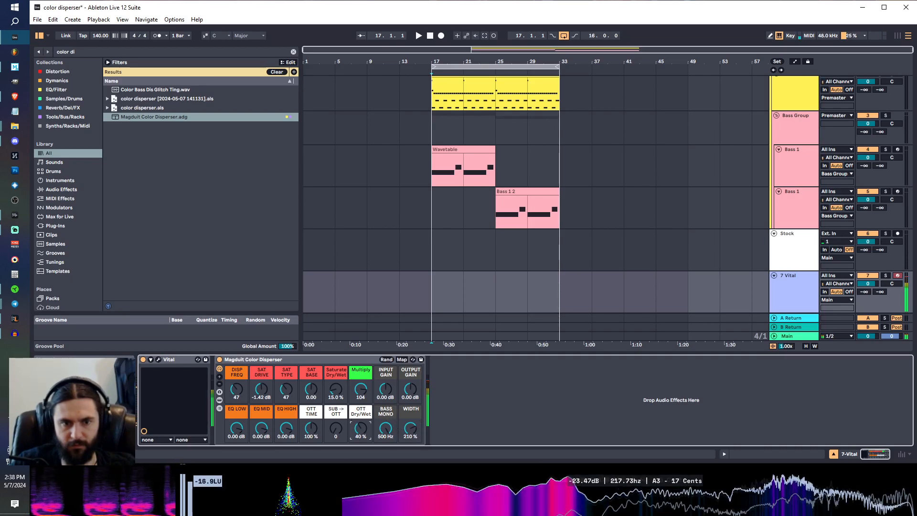
type("4")
left_click_drag(360, 429, 360, 414)
left_click_drag(236, 388, 237, 399)
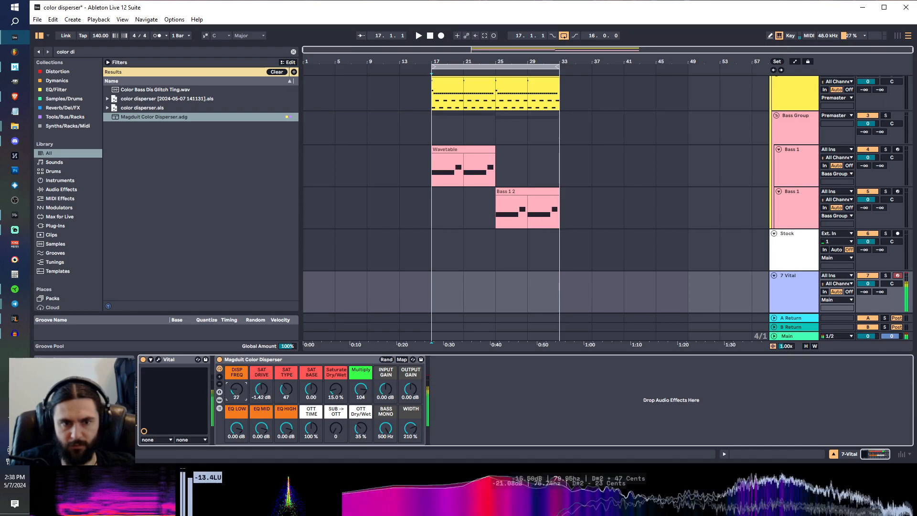
Step: Sweep DISP FREQ up to 89, setting EQ MID to -2.19 dB, EQ HIGH to -0.61 dB and OUTPUT GAIN to -5.24 dB
left_click_drag(237, 388, 237, 393)
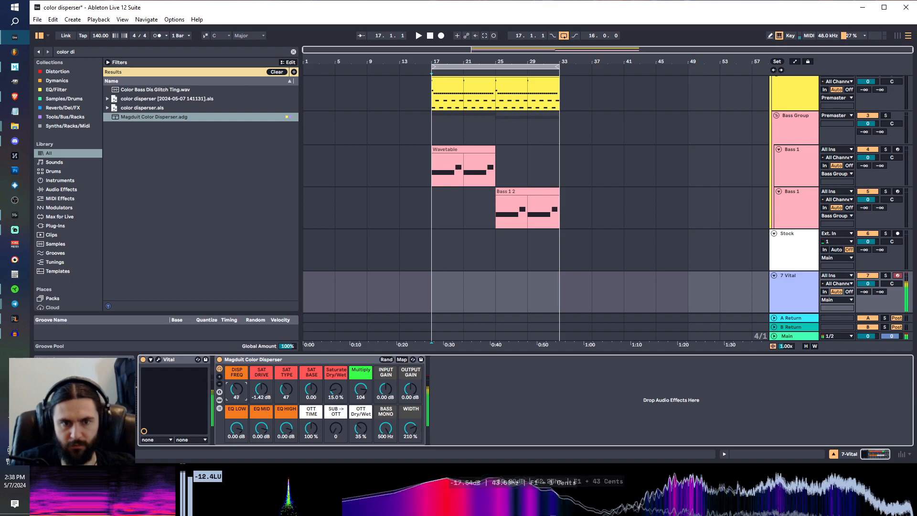
left_click_drag(236, 388, 237, 378)
left_click_drag(253, 426, 286, 427)
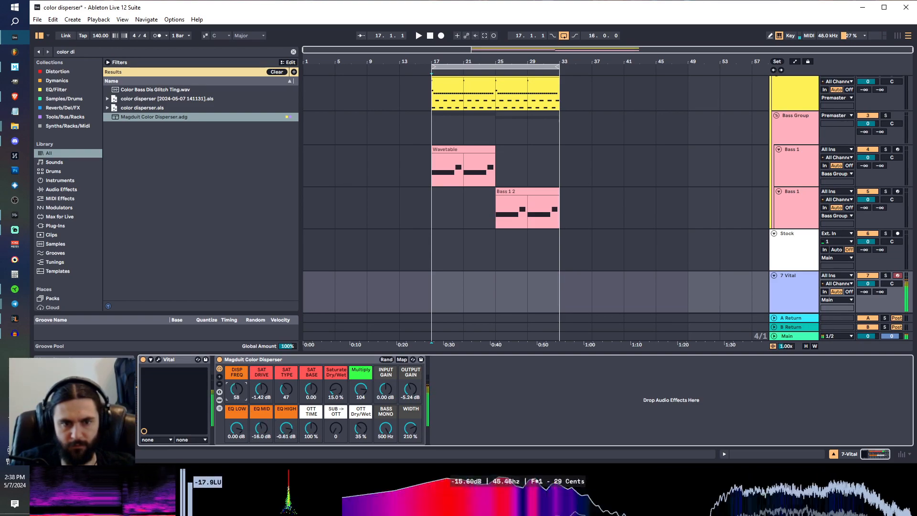
left_click_drag(237, 389, 236, 388)
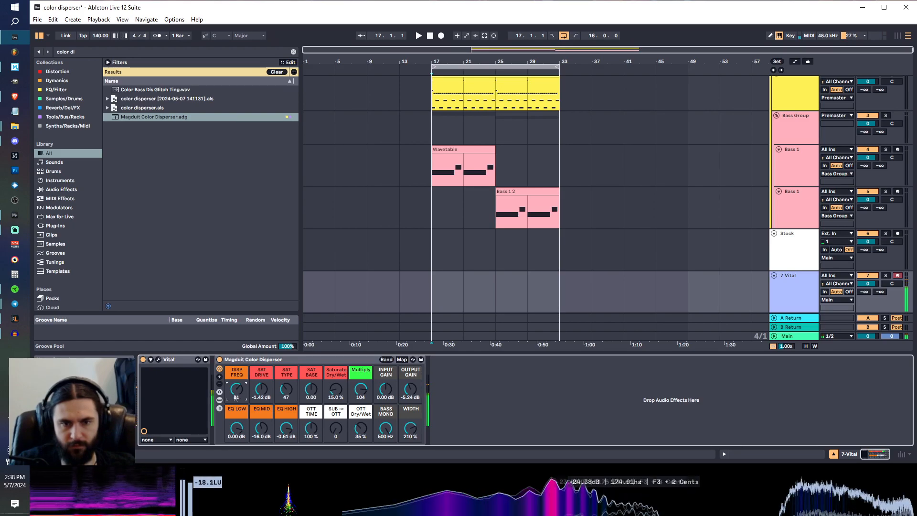
left_click_drag(261, 423, 261, 422)
mouse_move(237, 389)
left_mouse_down()
mouse_move(236, 402)
mouse_move(236, 386)
left_mouse_up()
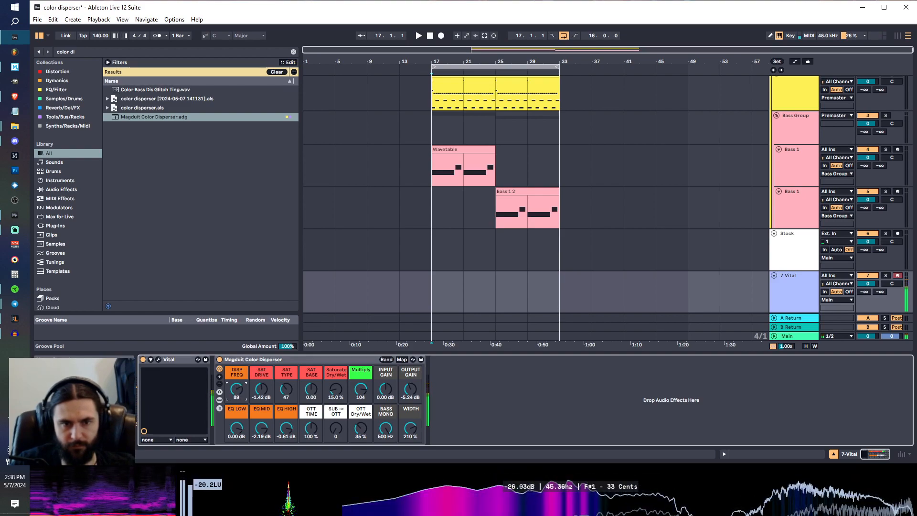
Step: Set Vital's Triangle LFO to a 2/1 tempo and Trigger mode, and close the Vital window
left_click(159, 360)
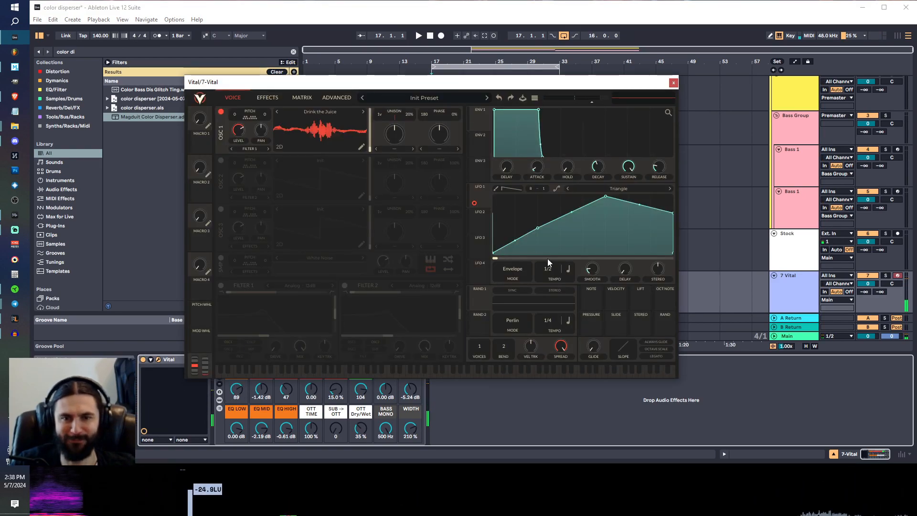
left_click_drag(555, 300, 556, 287)
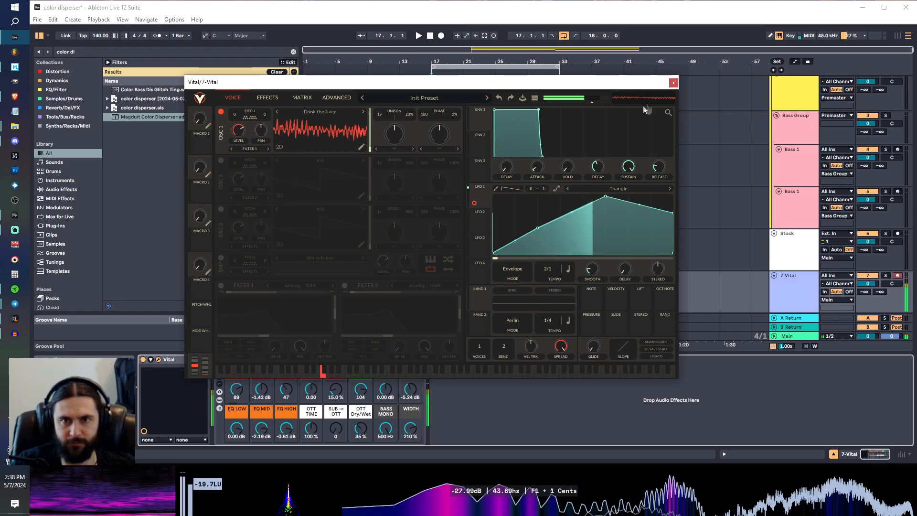
left_click(524, 272)
left_click(520, 282)
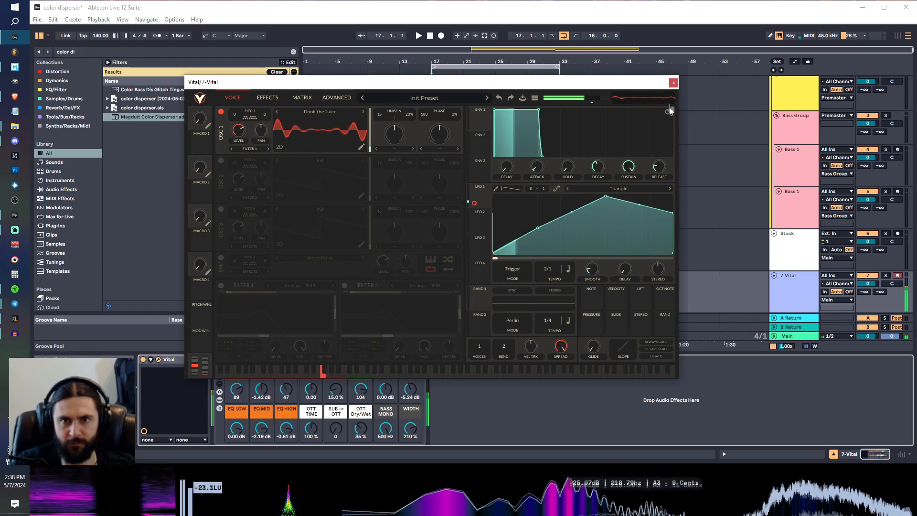
left_click(673, 83)
Step: Sweep DISP FREQ from 34 up to 110, with EQ MID at 0 dB, EQ HIGH at -5.97 dB and SAT TYPE at 57
left_click_drag(237, 390, 237, 422)
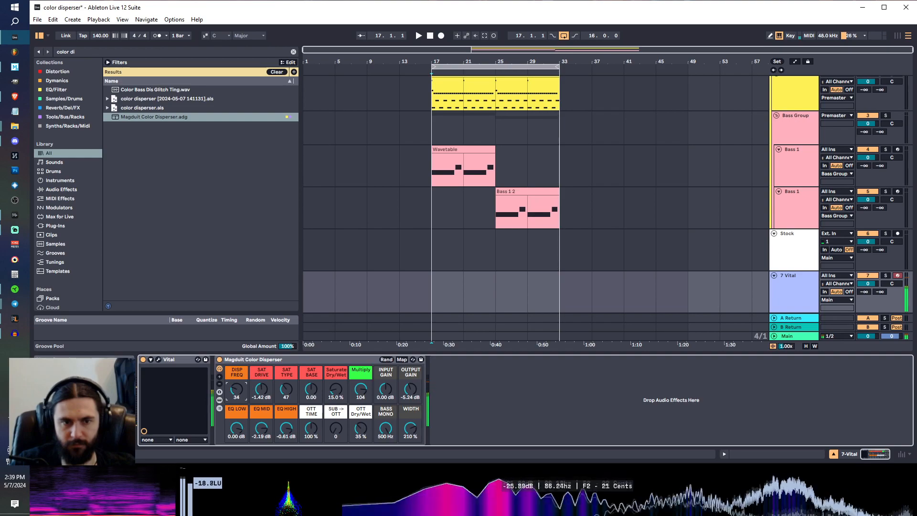
left_click_drag(239, 390, 238, 378)
left_click_drag(262, 429, 289, 468)
double_click(287, 428)
left_click_drag(236, 389, 236, 373)
left_click_drag(286, 428, 286, 393)
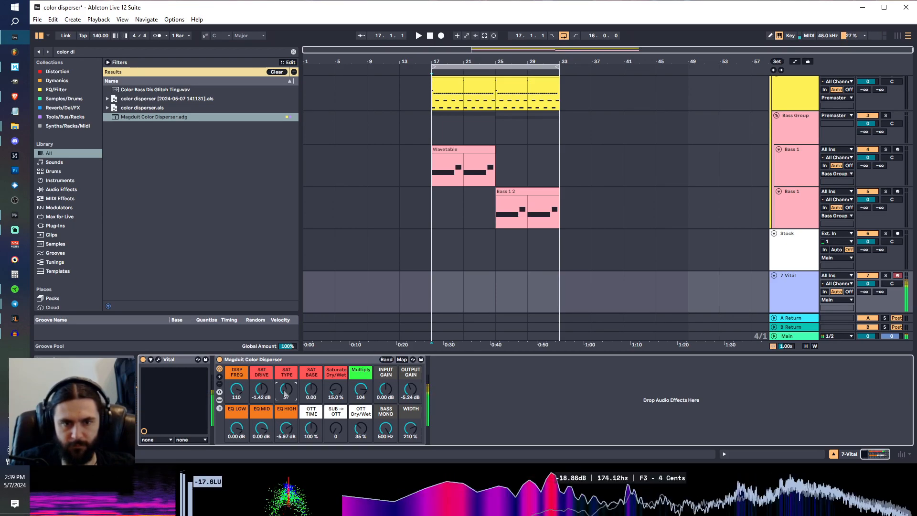
Step: Set SAT BASE to -5.95, SAT DRIVE to -4.25 dB and DISP FREQ to 96
left_click_drag(312, 391, 312, 395)
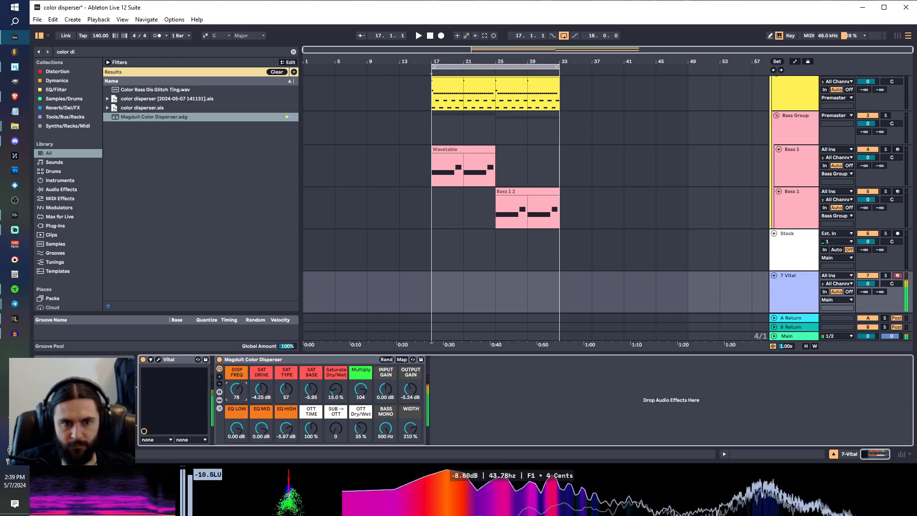
left_click_drag(237, 389, 239, 392)
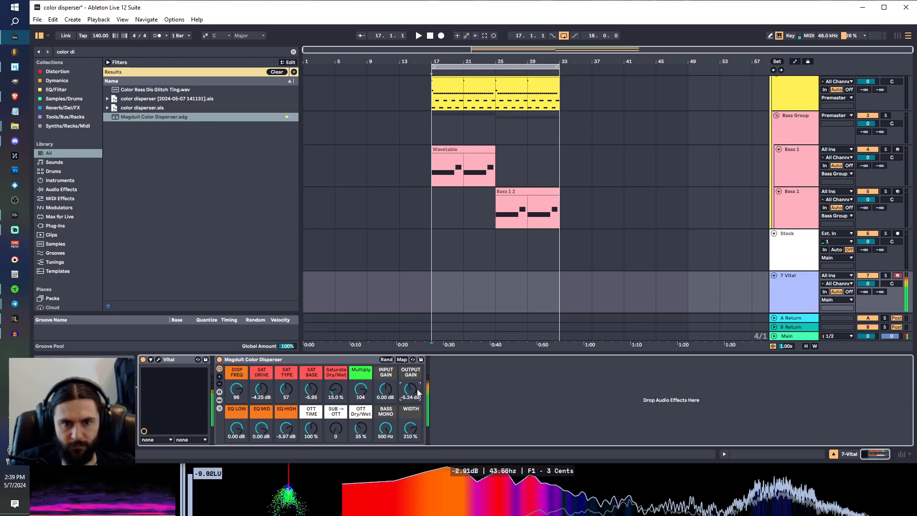
Step: Lower OUTPUT GAIN to -11.3 dB, raise SUB -> OTT to 127 and set OTT Dry/Wet to 100 %
left_click_drag(360, 428, 339, 365)
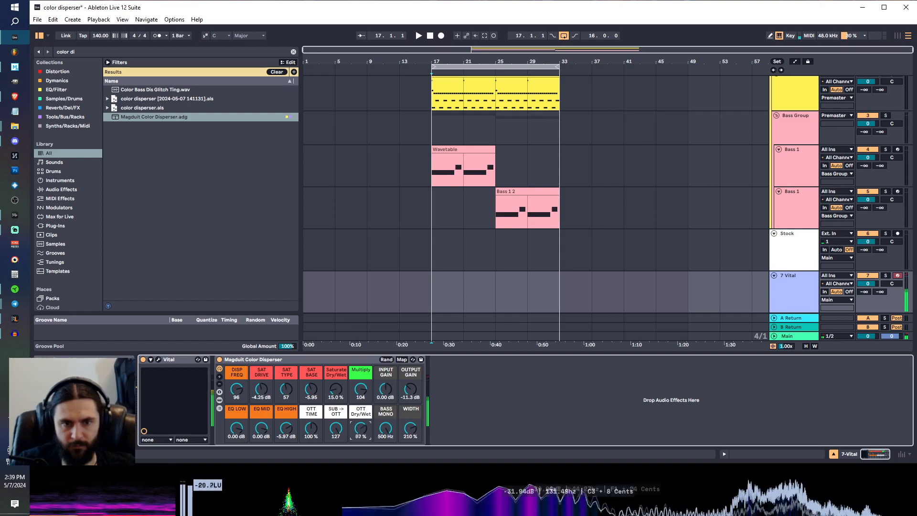
left_click_drag(361, 429, 360, 382)
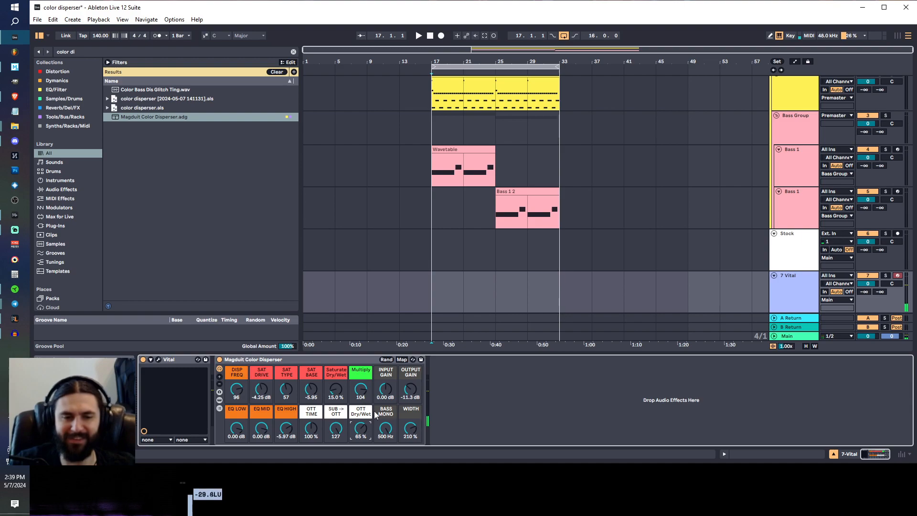
left_click_drag(368, 434, 368, 454)
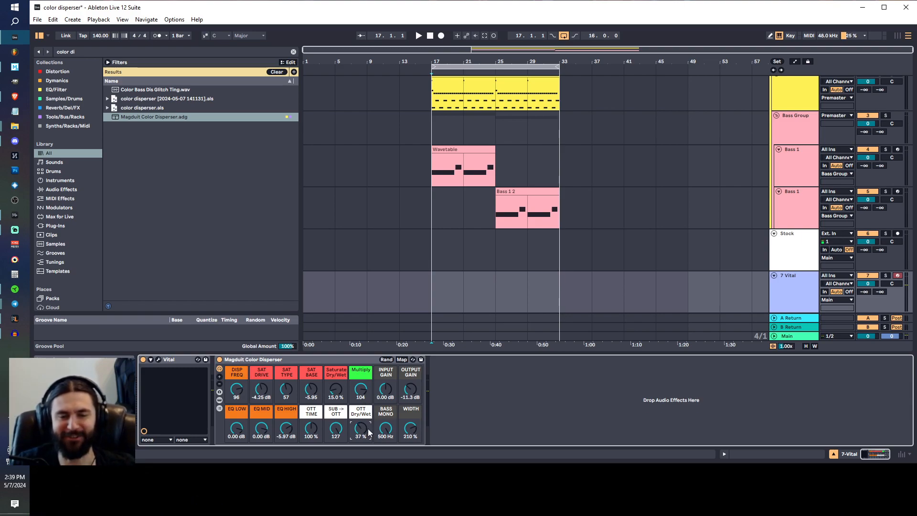
left_click_drag(368, 429, 367, 377)
Step: Set SAT BASE to -12.2, SAT DRIVE to 8.22 dB, DISP FREQ to 65, EQ HIGH to 0 dB and WIDTH to 175 %
left_click_drag(311, 389, 311, 406)
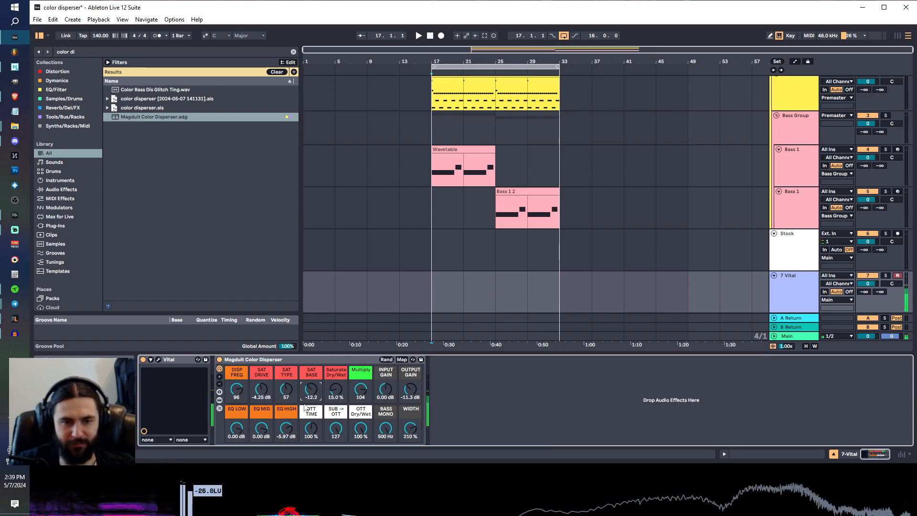
left_click(234, 395)
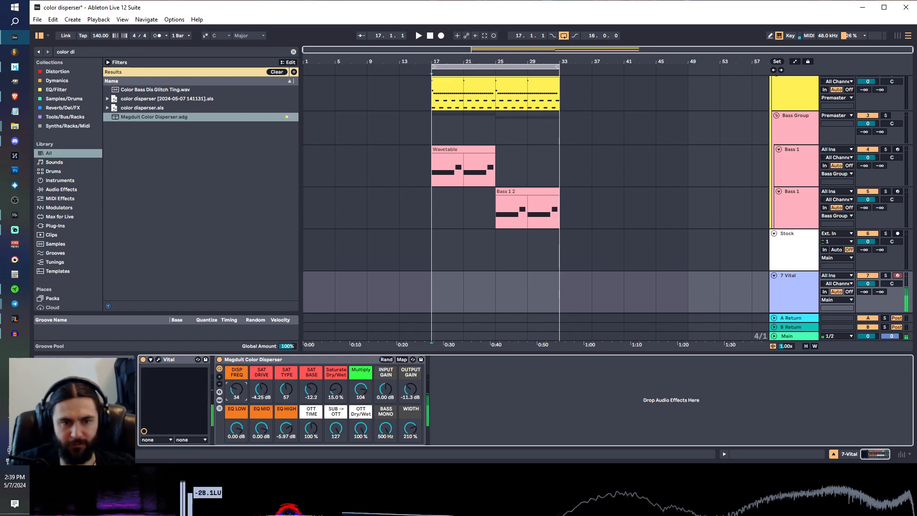
left_click_drag(237, 395, 236, 378)
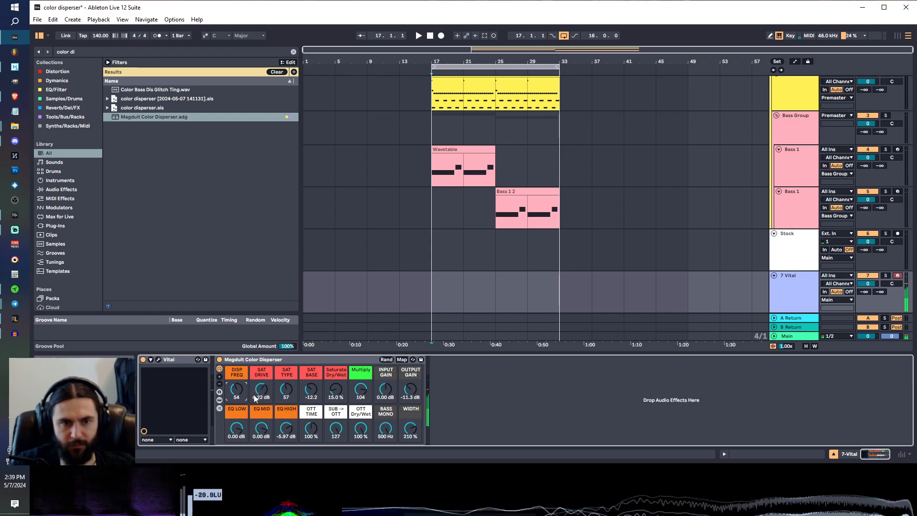
left_click_drag(236, 393, 236, 391)
left_click_drag(284, 432, 285, 428)
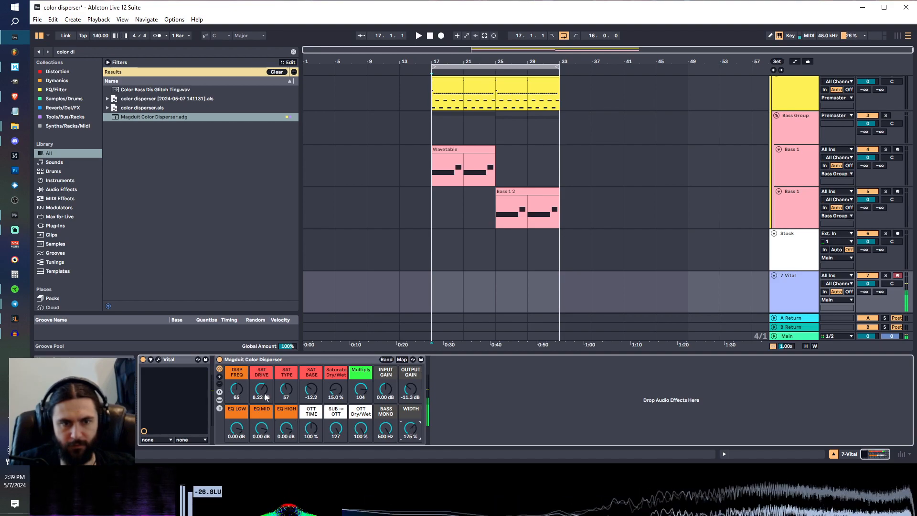
Step: Sweep DISP FREQ up to 104 and down to 19, with WIDTH at 78 % and Multiply at 127
left_click_drag(237, 389, 236, 392)
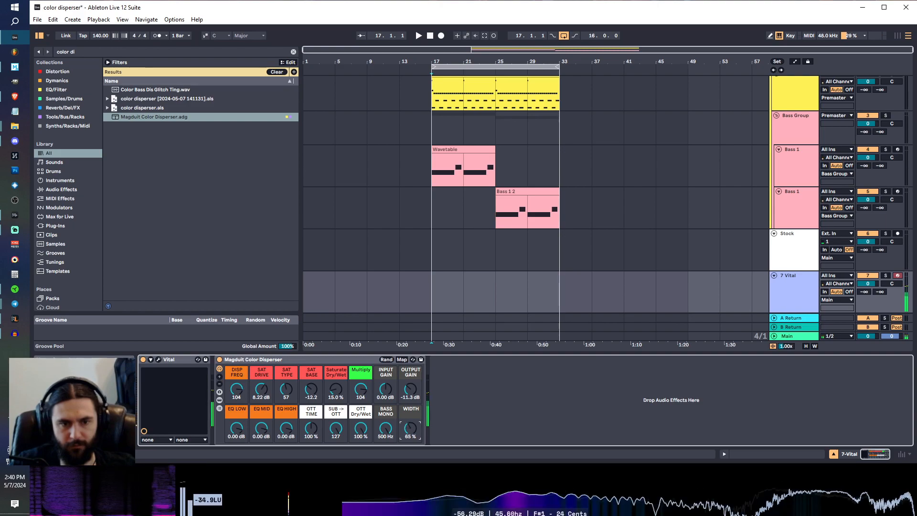
left_click_drag(410, 428, 410, 416)
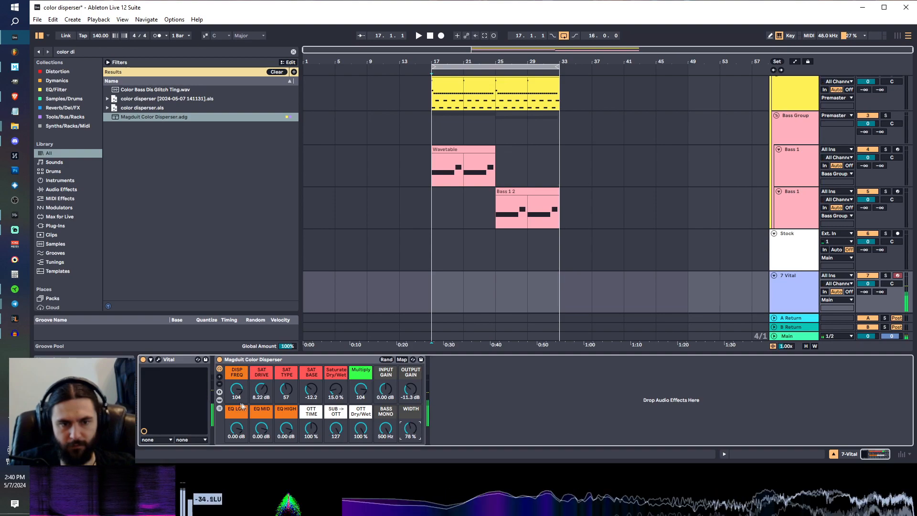
left_click_drag(240, 394, 240, 407)
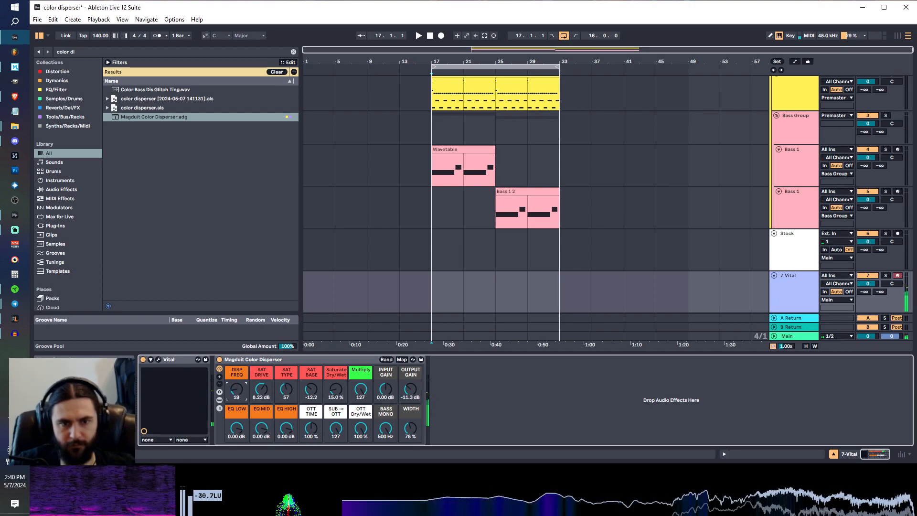
Step: Set SAT DRIVE to 16.2 dB, Saturate Dry/Wet to 52 % and WIDTH to 111 % while sweeping DISP FREQ to 105, 38 and 71
left_click_drag(239, 393, 238, 359)
left_click_drag(262, 392, 236, 390)
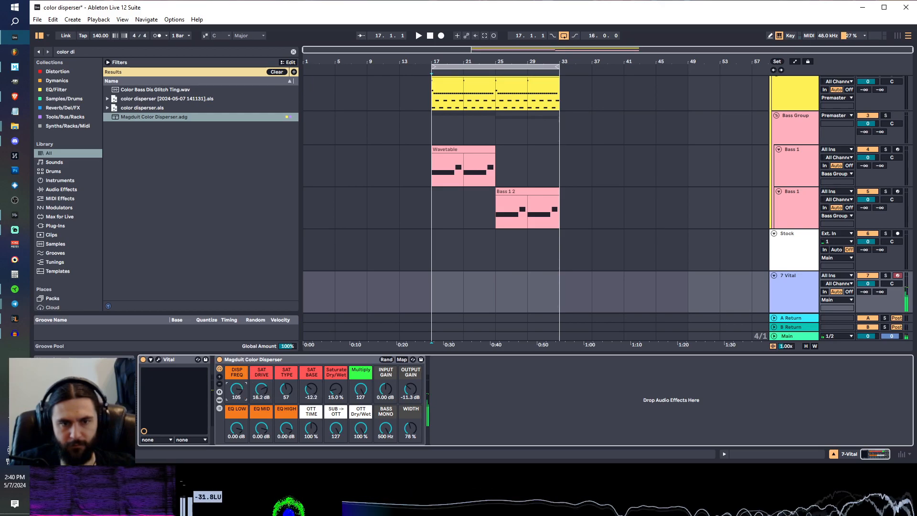
left_click_drag(337, 397, 338, 379)
left_click_drag(242, 380, 242, 398)
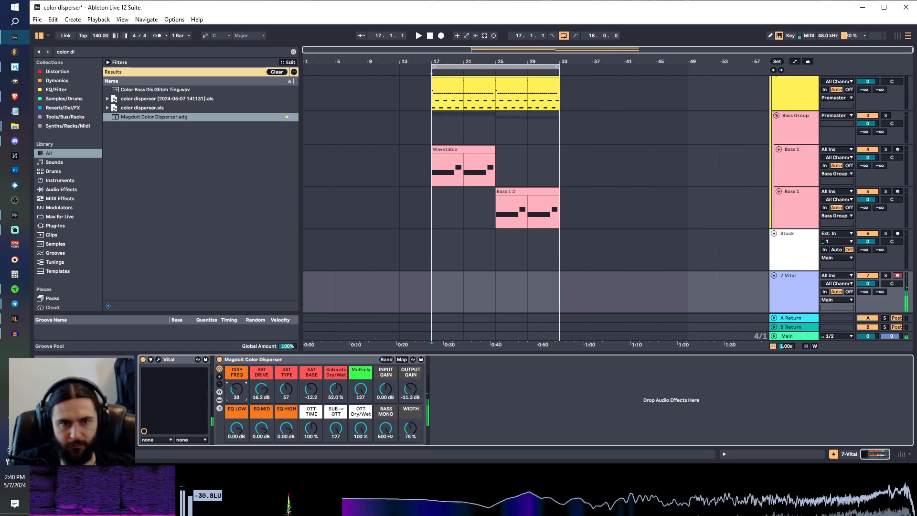
mouse_move(410, 428)
left_mouse_down()
mouse_move(410, 406)
mouse_move(411, 435)
left_mouse_up()
mouse_move(241, 385)
left_mouse_down()
mouse_move(242, 352)
mouse_move(241, 370)
left_mouse_up()
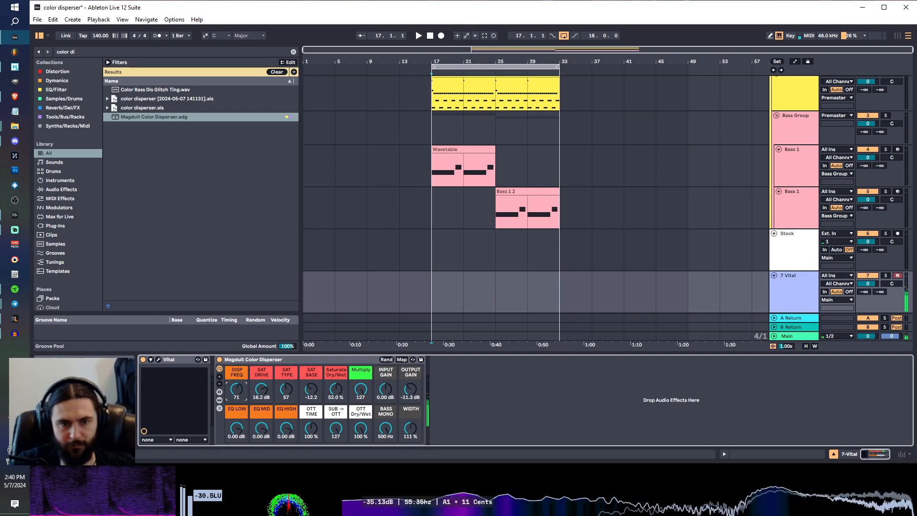
Step: Lower OTT Dry/Wet to 11 %, reset SAT DRIVE to 0 dB, and set DISP FREQ to 45 and OUTPUT GAIN to -24.7 dB
left_click_drag(361, 428, 360, 465)
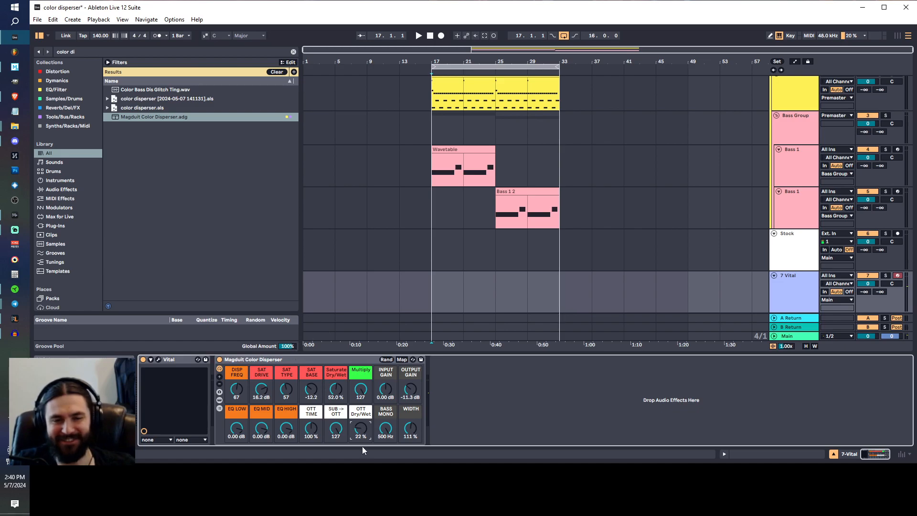
left_click_drag(361, 428, 361, 434)
double_click(261, 387)
left_click_drag(235, 388, 236, 398)
left_click_drag(412, 394, 413, 414)
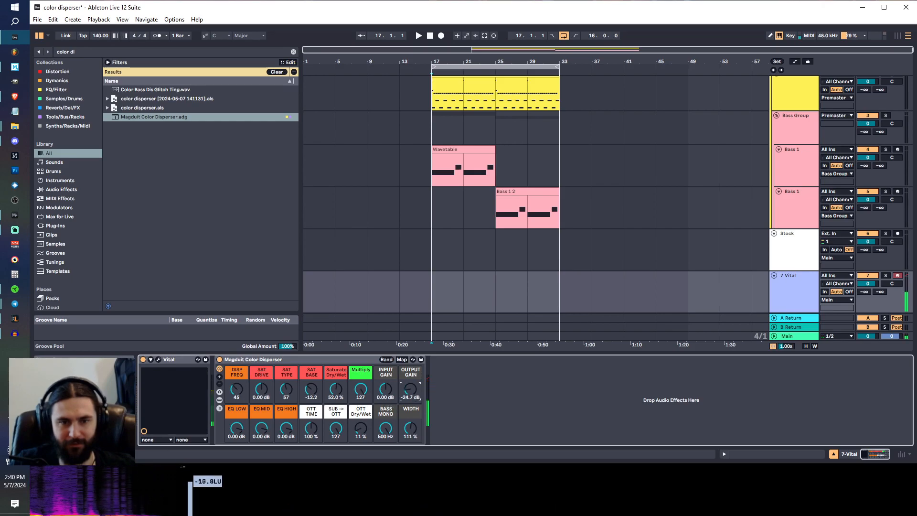
Step: Set OTT Dry/Wet to 23 %, SUB -> OTT to 0 and DISP FREQ to 88
left_click_drag(236, 389, 236, 377)
left_click_drag(361, 427, 336, 459)
left_click_drag(246, 397, 246, 390)
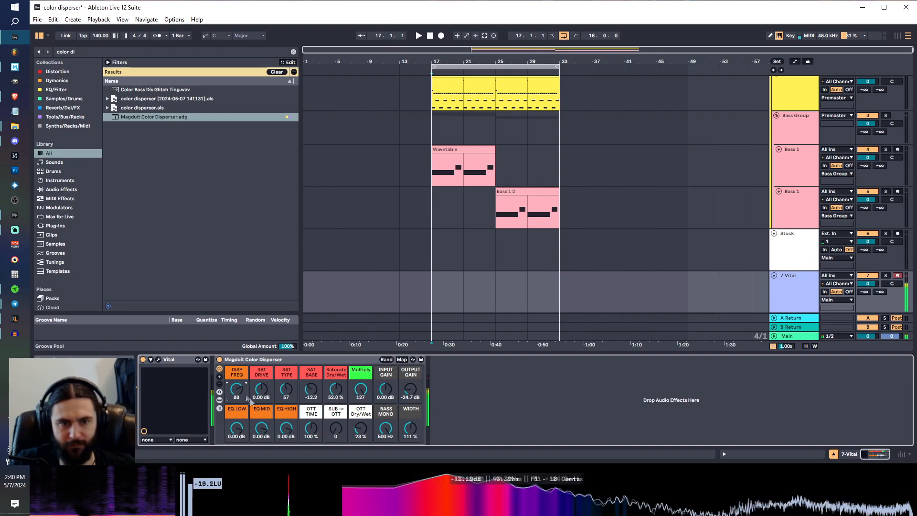
Step: Set OTT TIME 26 %, SAT TYPE 80, SAT DRIVE 4.82 dB, SAT BASE -3.89, Saturate Dry/Wet 33.1 %, Multiply 99 and OUTPUT GAIN -15.7 dB
left_click_drag(307, 426, 307, 454)
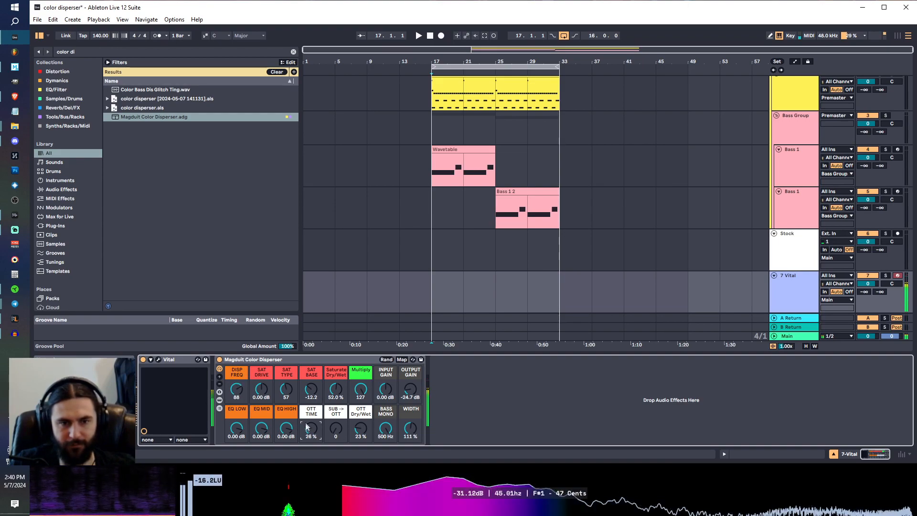
left_click_drag(286, 389, 325, 391)
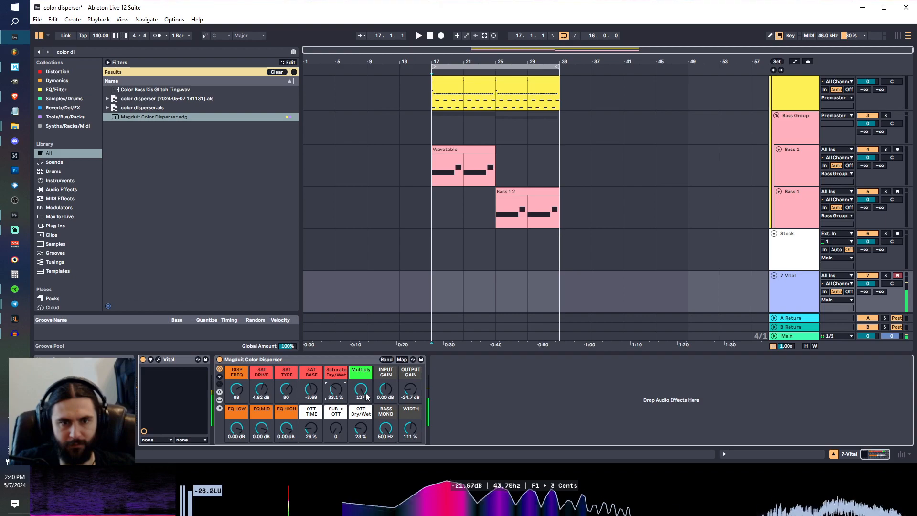
left_click_drag(410, 390, 398, 393)
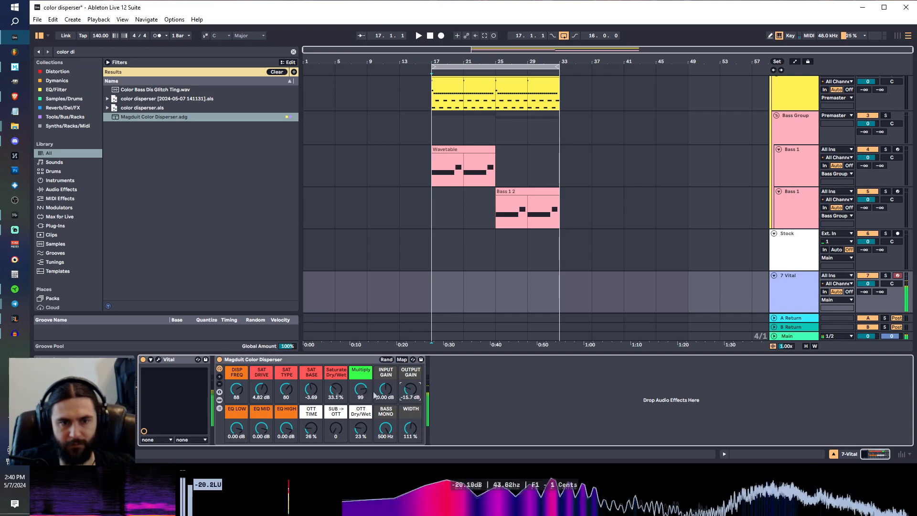
Step: Sweep DISP FREQ through 36 to 46 and widen WIDTH to 125 %
left_click_drag(237, 389, 237, 391)
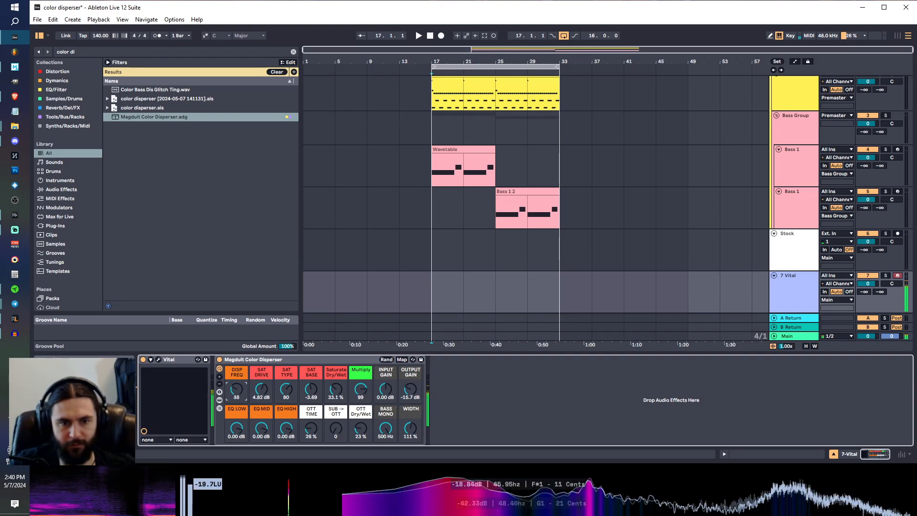
left_click_drag(236, 389, 236, 396)
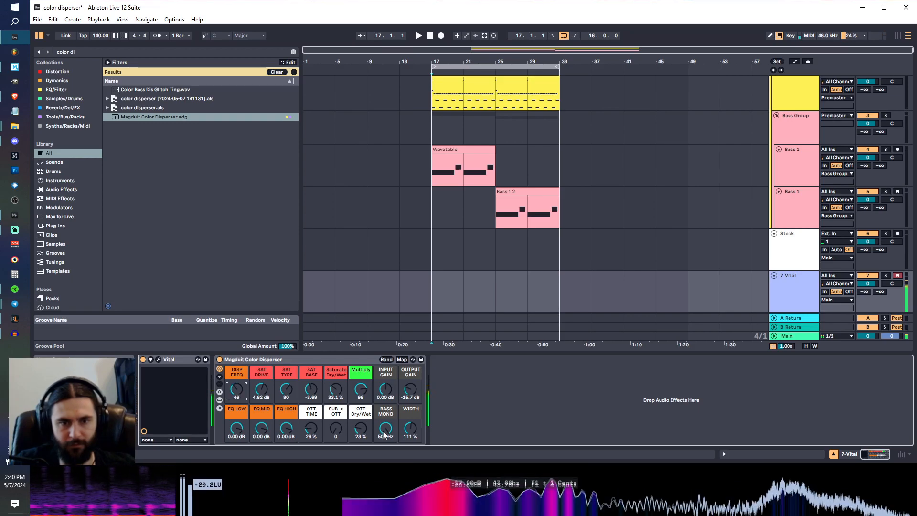
left_click_drag(409, 430, 409, 428)
Step: Open Vital's effects and enable the Chorus
left_click(158, 359)
left_click(258, 97)
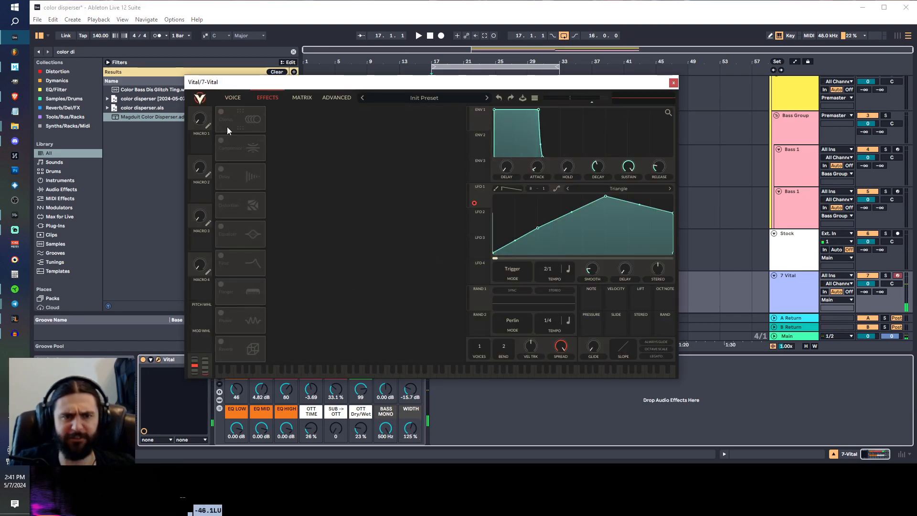
left_click(221, 111)
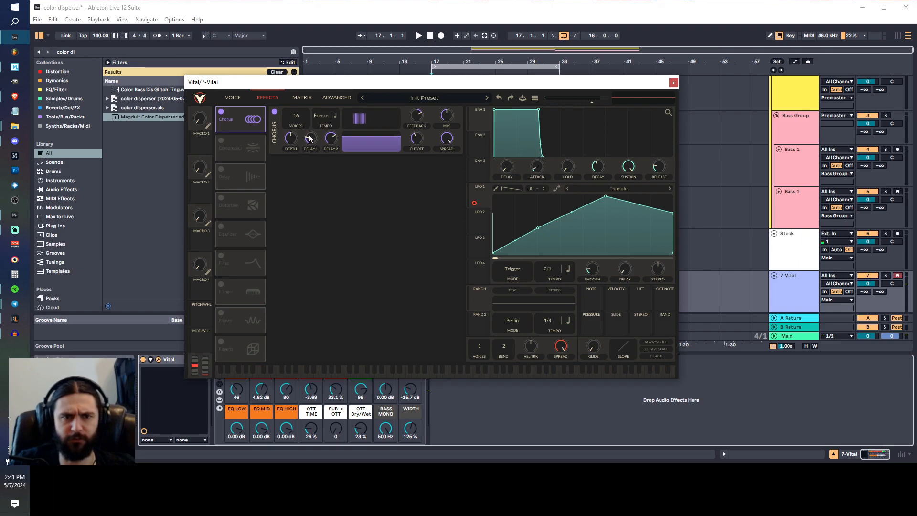
Step: Narrow the Chorus filter spread to about 0.242, lower its cutoff and mix, and close the Vital window
left_click_drag(446, 139, 451, 184)
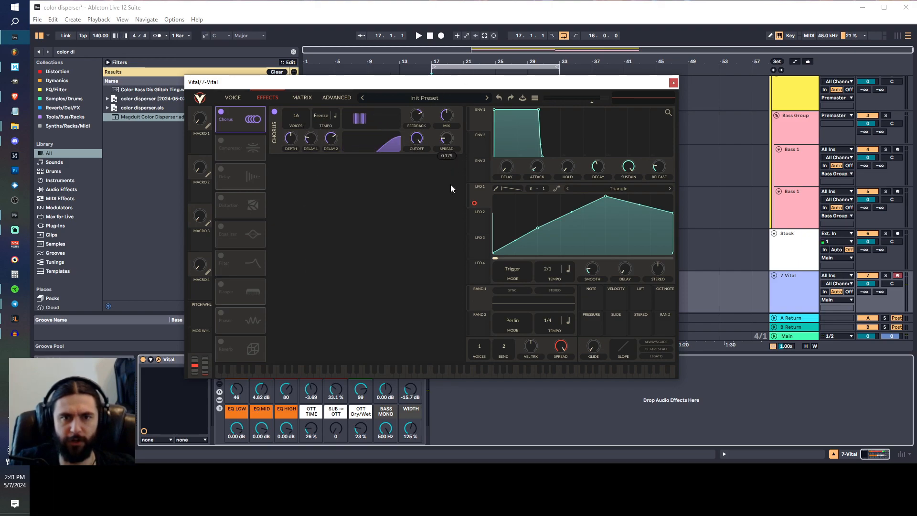
left_click(436, 100)
left_click(438, 97)
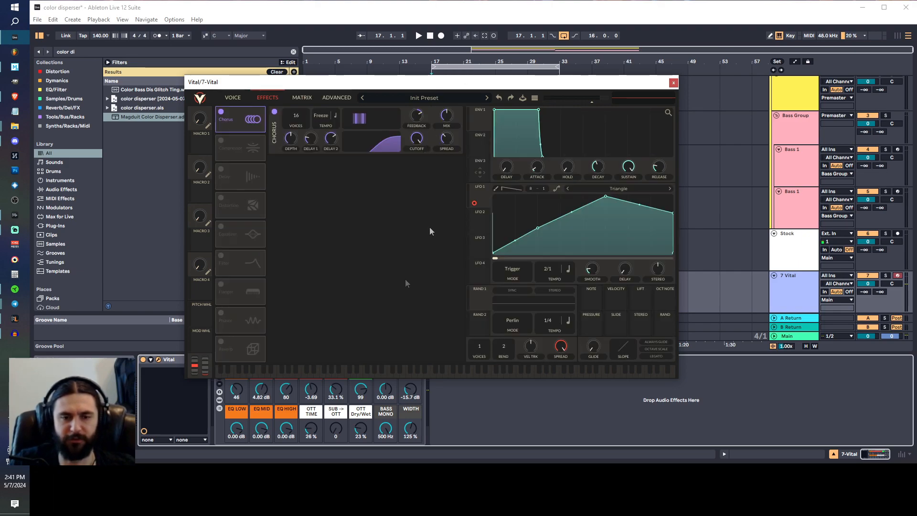
left_click_drag(453, 137, 445, 170)
left_click_drag(417, 139, 420, 168)
left_click_drag(447, 116, 444, 133)
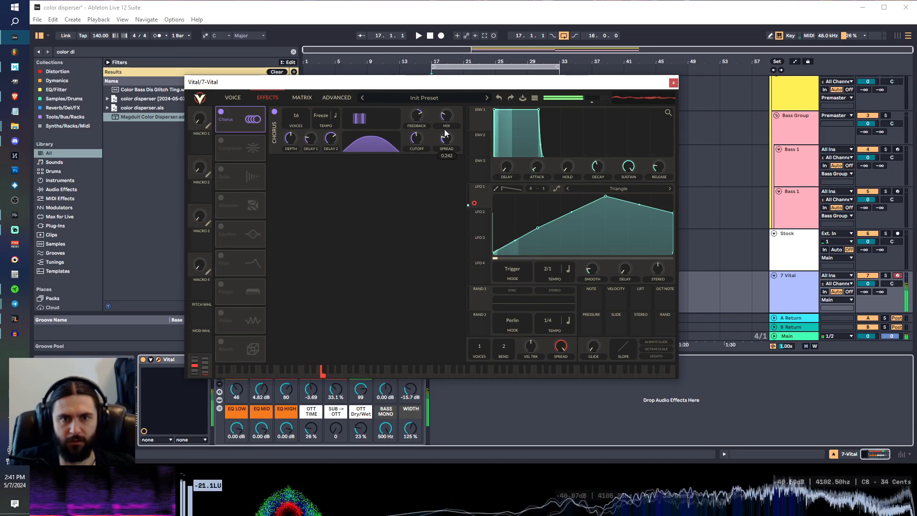
left_click(673, 83)
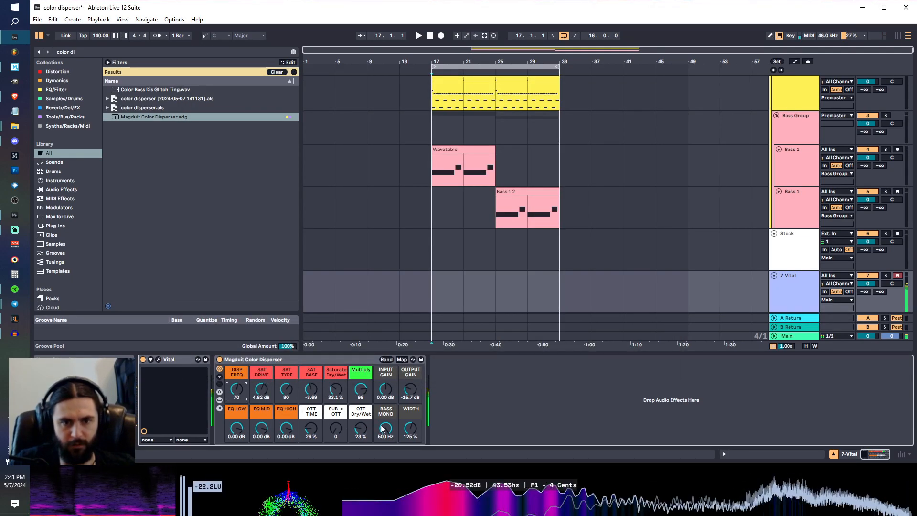
Step: Set the Color Disperser's WIDTH to 102 %, then bypass and re-enable the rack to compare the sound
left_click_drag(410, 429, 411, 406)
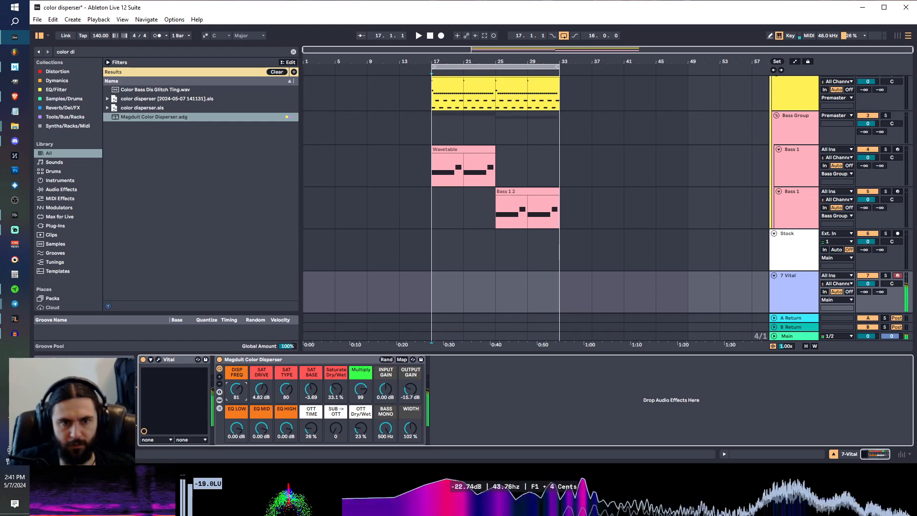
left_click(219, 359)
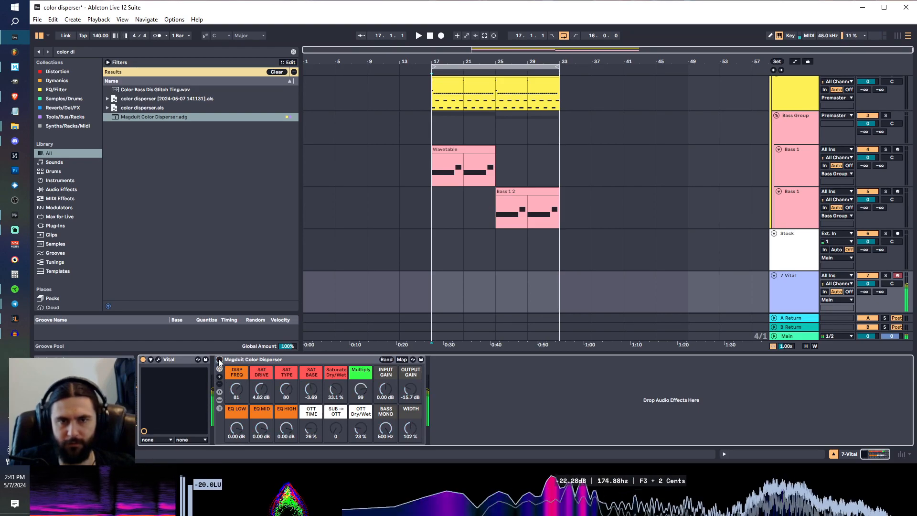
left_click(219, 360)
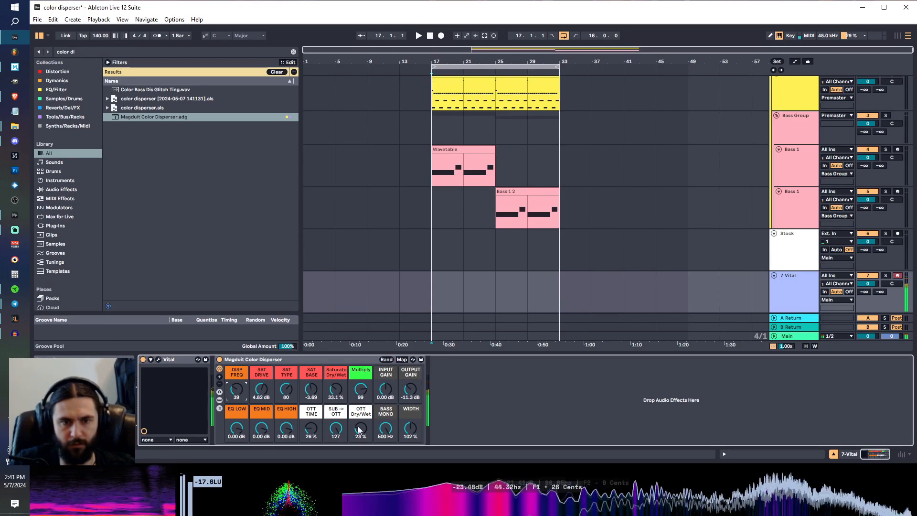
Step: Set Multiply to 127, DISP FREQ 41, BASS MONO 225 Hz, OTT Dry/Wet 27 %, SUB -> OTT 0 and WIDTH 83 %
left_click_drag(360, 389, 361, 394)
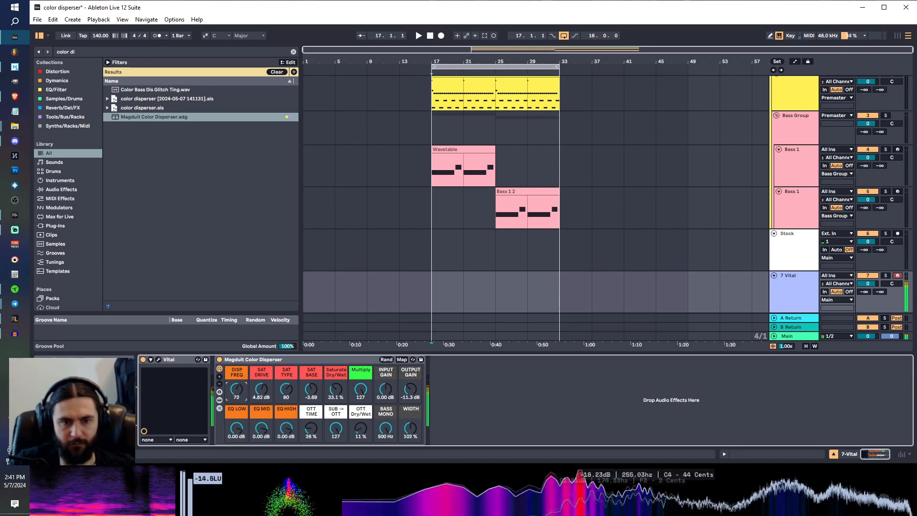
left_click_drag(236, 389, 236, 377)
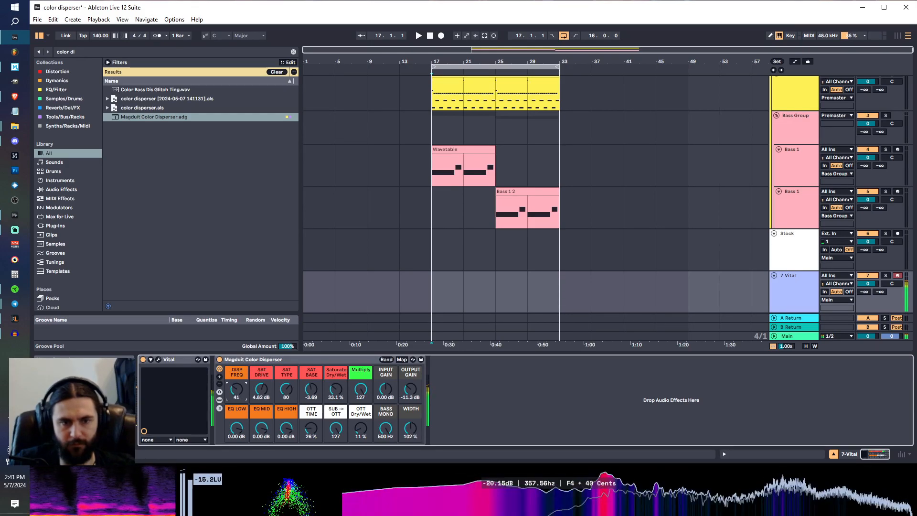
mouse_move(237, 391)
left_mouse_down()
mouse_move(237, 416)
mouse_move(237, 404)
left_mouse_up()
left_click_drag(385, 428, 360, 426)
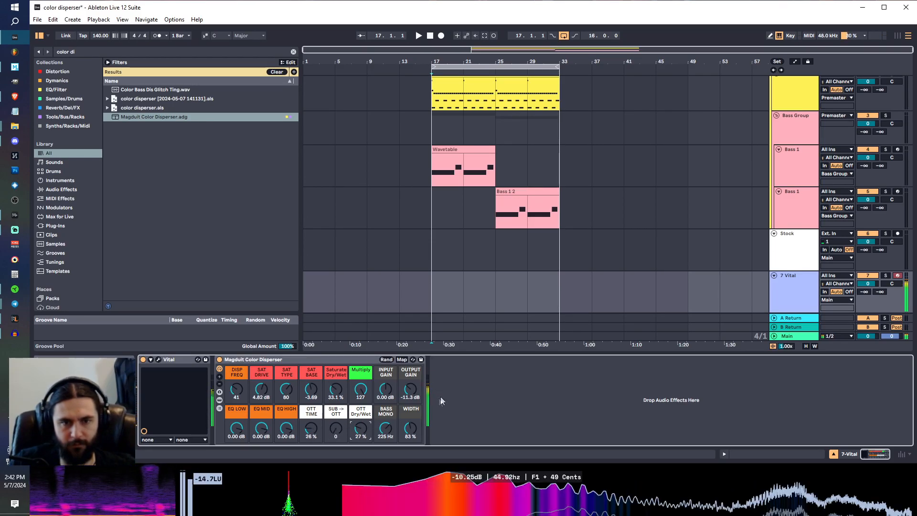
Step: Search the browser for "sqwonker" and load Magduit Stock Sqwonker after the Color Disperser
left_click(480, 402)
key("ctrl+f")
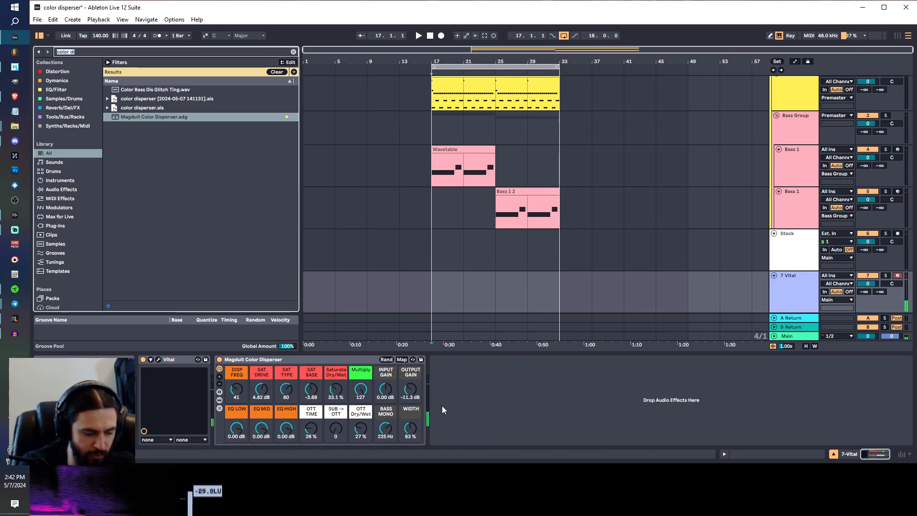
type("sqwonke")
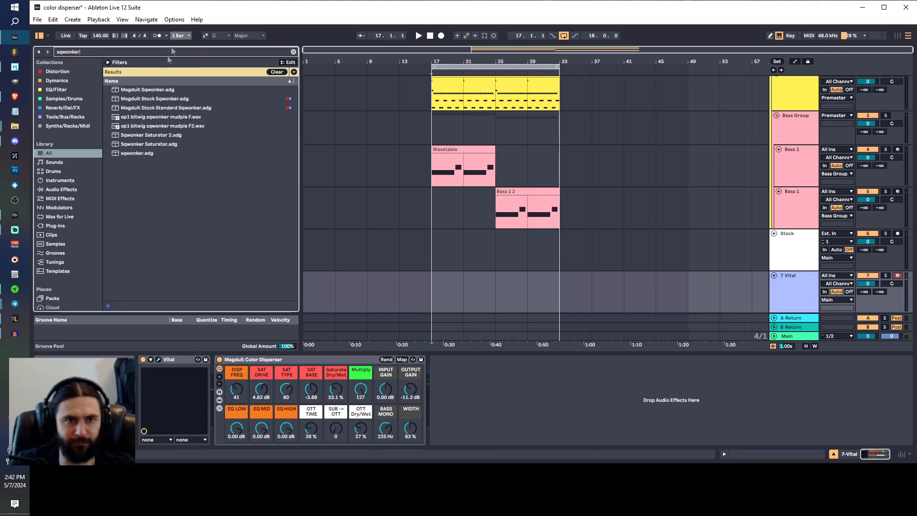
type("r")
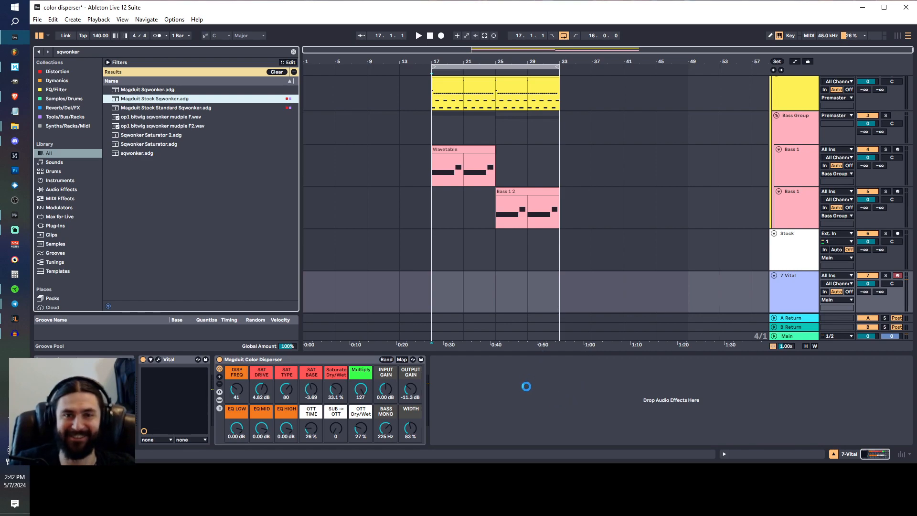
Step: On Stock Sqwonker set Limit -9.26 dB, Morph 91, Sqwonk 123, Reverb 58, Saturate Mode 39, Width 73 and Vibrato 64
left_click_drag(477, 429, 477, 456)
left_click_drag(604, 432, 626, 436)
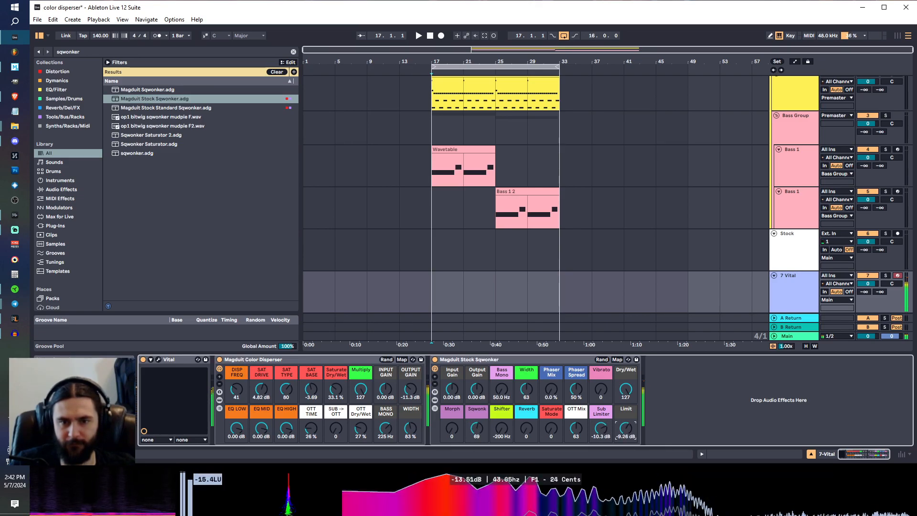
left_click(457, 425)
left_click_drag(458, 425, 480, 439)
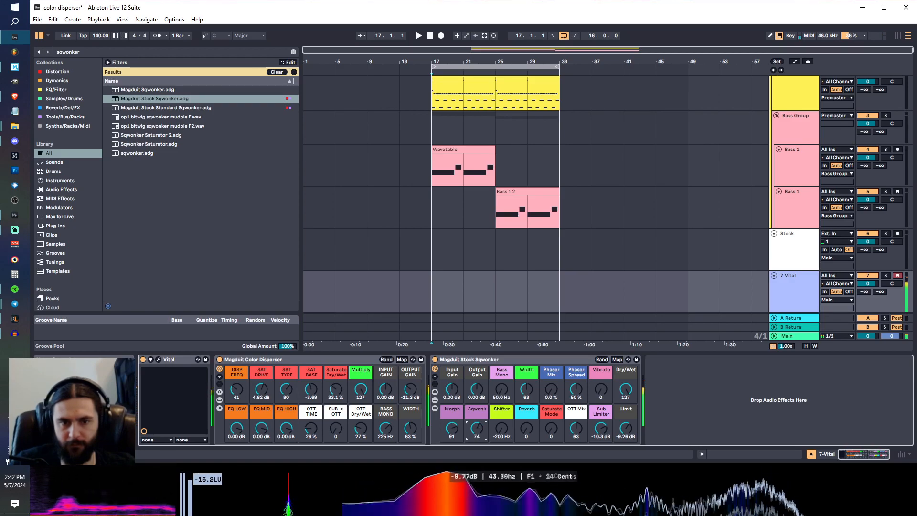
left_click_drag(477, 429, 476, 436)
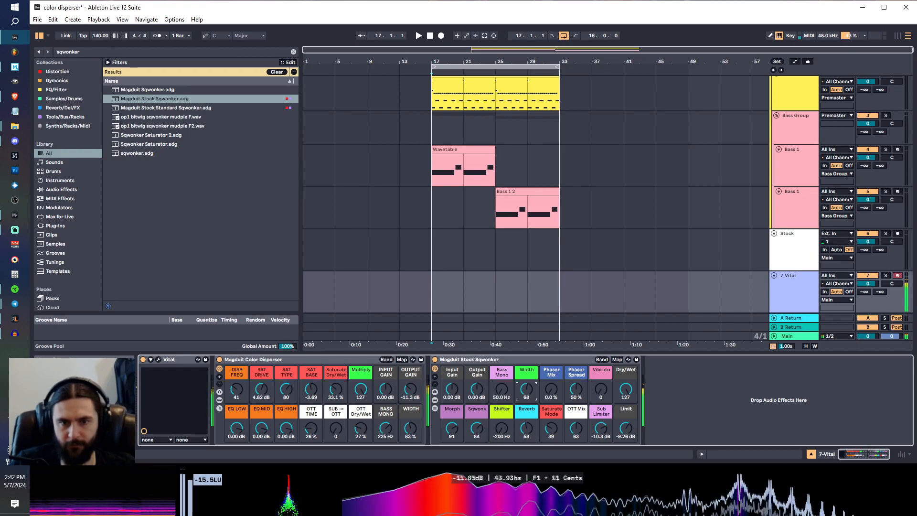
left_click_drag(601, 389, 601, 355)
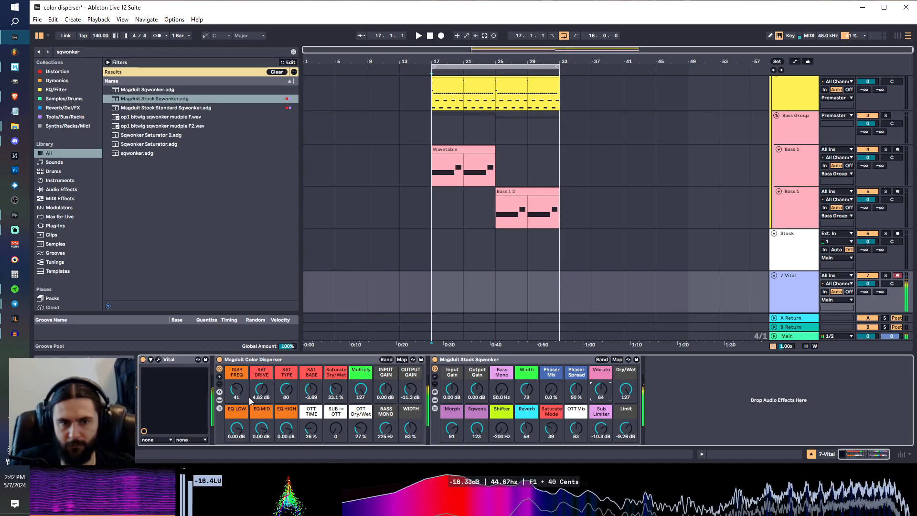
Step: Lower the Color Disperser's DISP FREQ to 23 and set Stock Sqwonker's Morph to 27 and Sqwonk to 87
left_click_drag(237, 389, 236, 407)
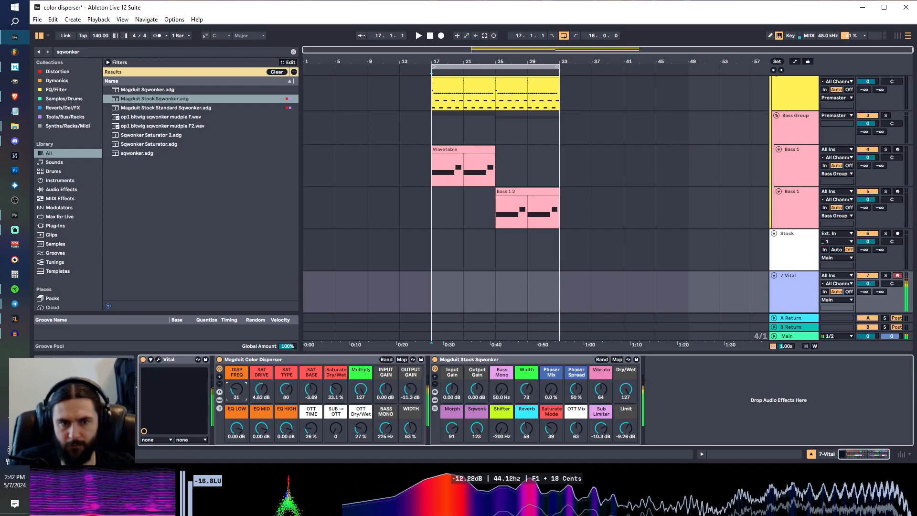
left_click_drag(237, 389, 237, 395)
left_click_drag(449, 431, 473, 442)
left_click(473, 435)
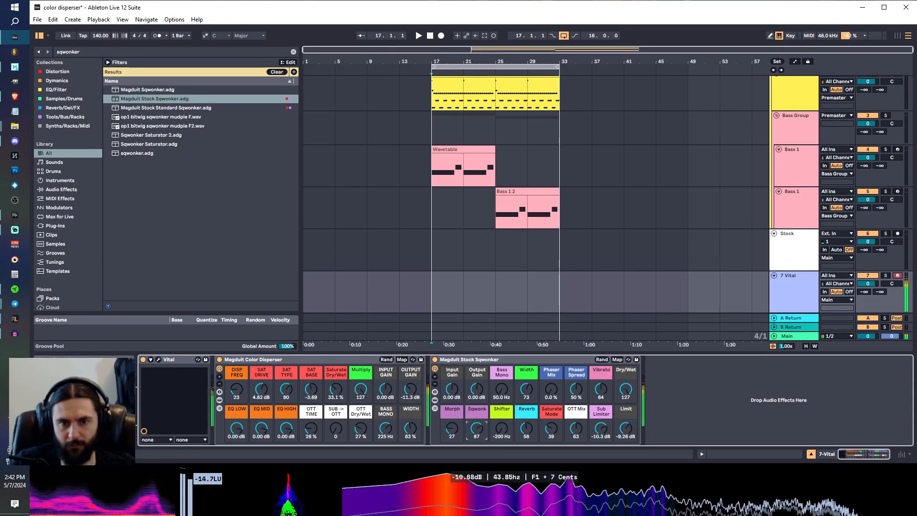
Step: Set Stock Sqwonker's Bass Mono to 247 Hz, Limit to -10.8 dB, Sqwonk to 89 and Dry/Wet to 53
left_click_drag(500, 391, 501, 351)
left_click_drag(485, 425, 485, 415)
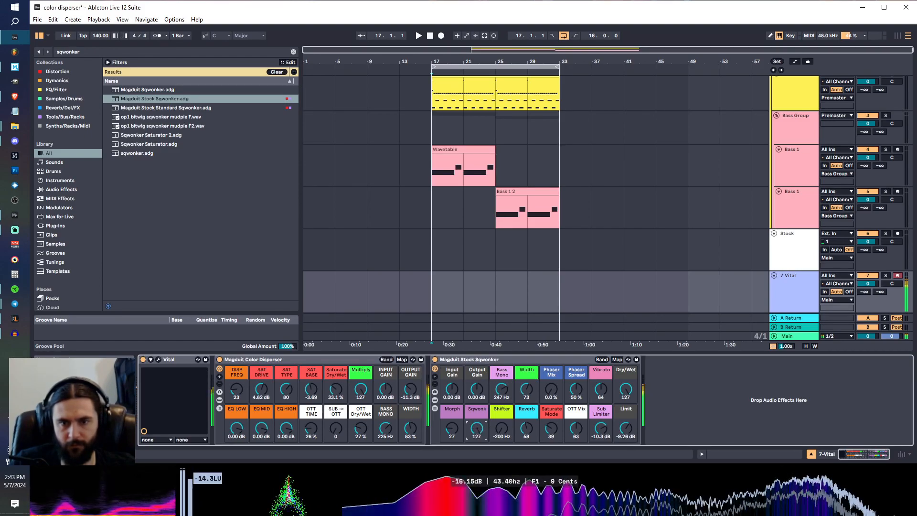
left_click_drag(625, 428, 625, 432)
left_click_drag(626, 389, 626, 422)
left_click_drag(476, 427, 477, 463)
left_click_drag(477, 428, 477, 428)
left_click_drag(626, 390, 626, 393)
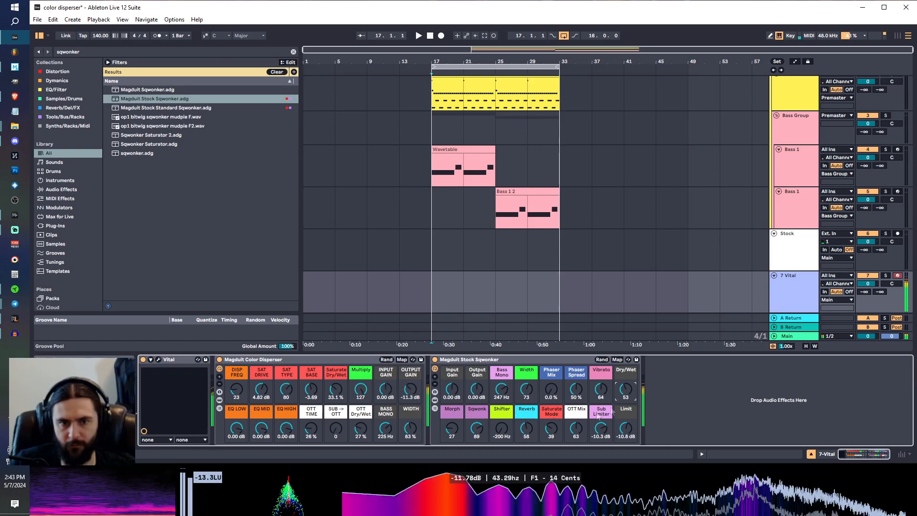